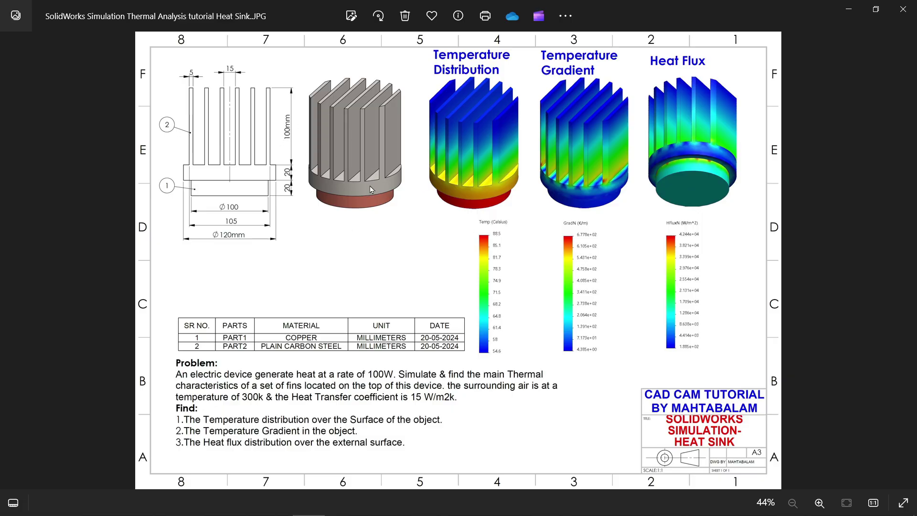
Examine the heat sink drawing's dimensions, the materials table and the thermal problem statement
scroll(347, 395, up, 3)
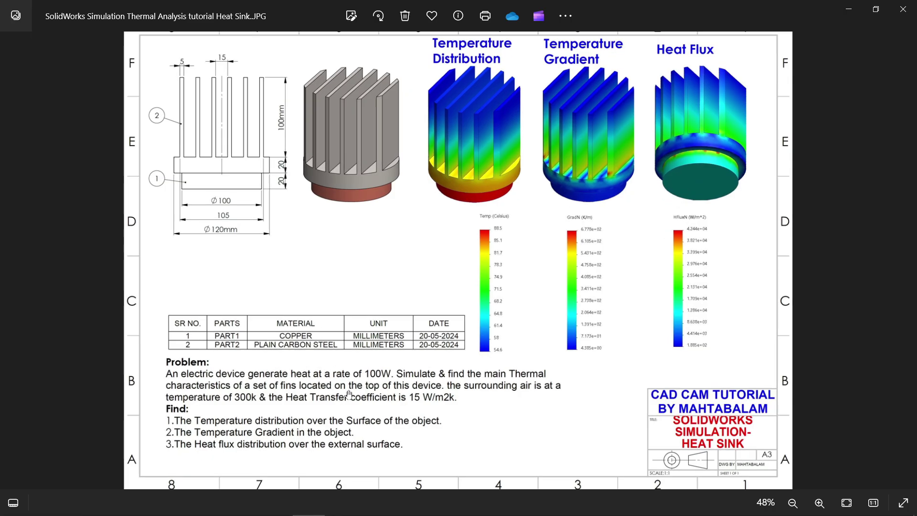
scroll(339, 369, up, 2)
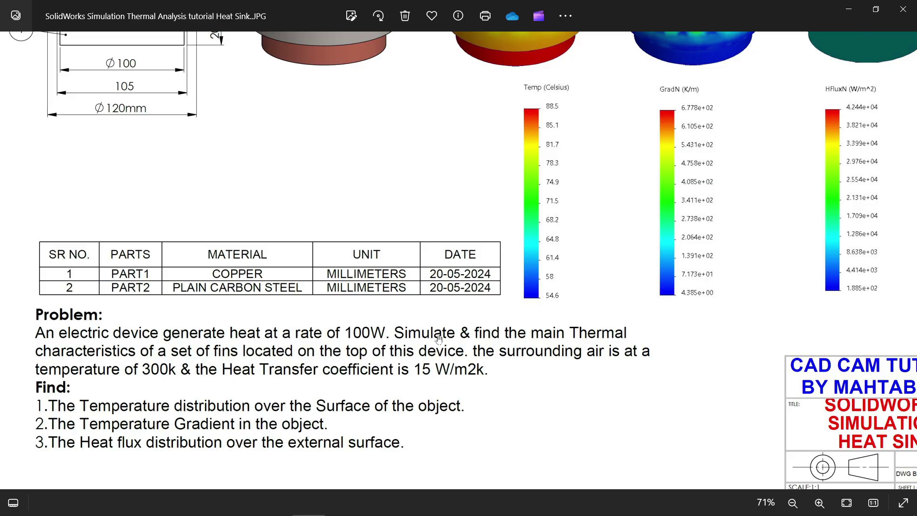
scroll(374, 200, up, 5)
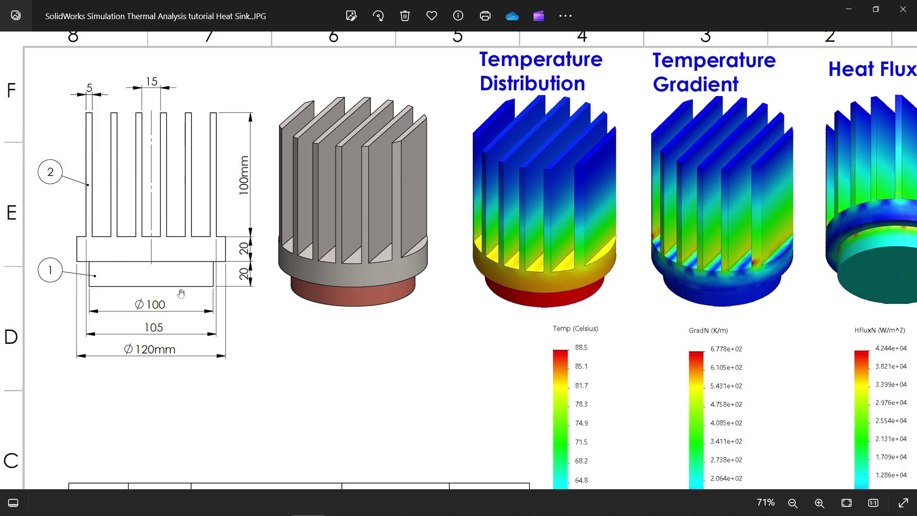
scroll(184, 288, down, 1)
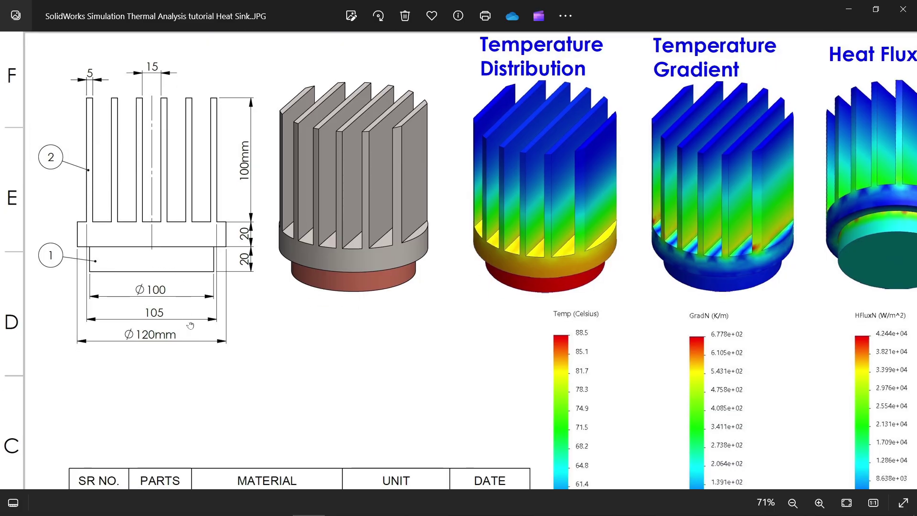
drag(191, 332, 195, 218)
scroll(188, 324, down, 3)
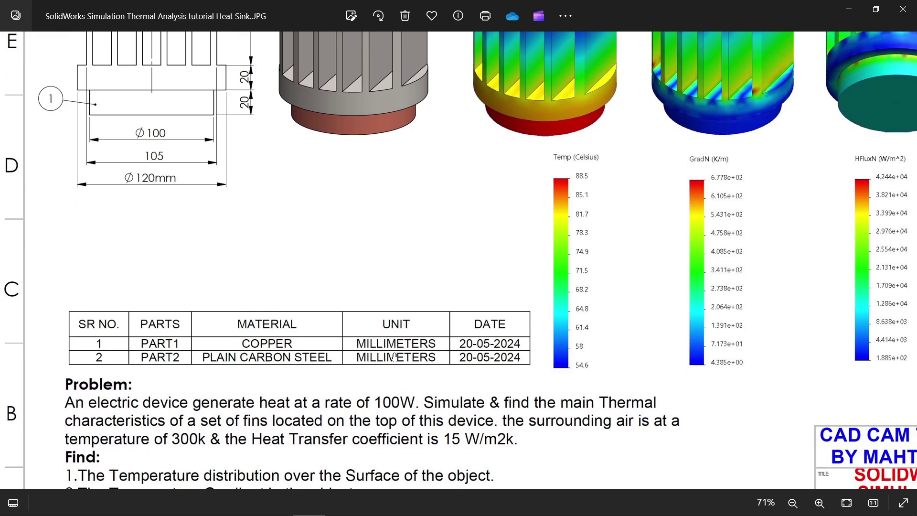
drag(421, 397, 434, 293)
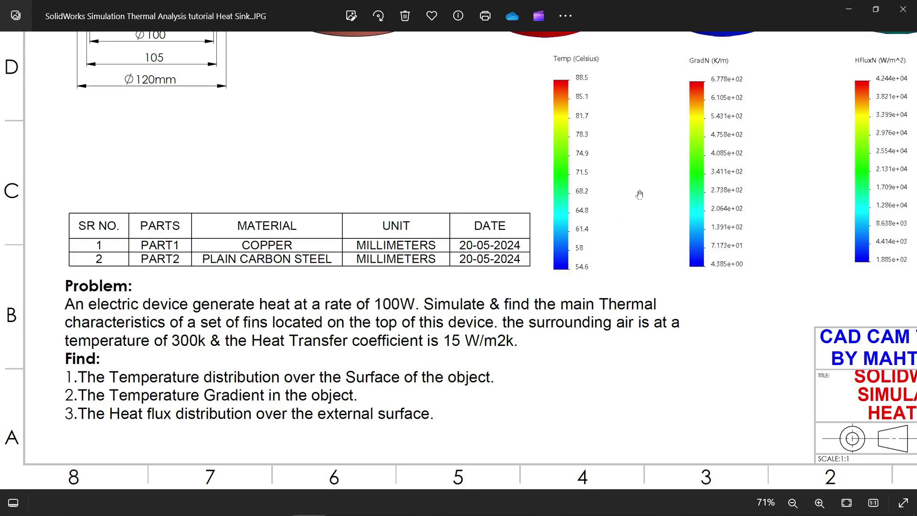
Examine the drawing's temperature distribution, temperature gradient and heat flux plots together with the fin geometry
drag(601, 210, 478, 357)
drag(414, 260, 436, 334)
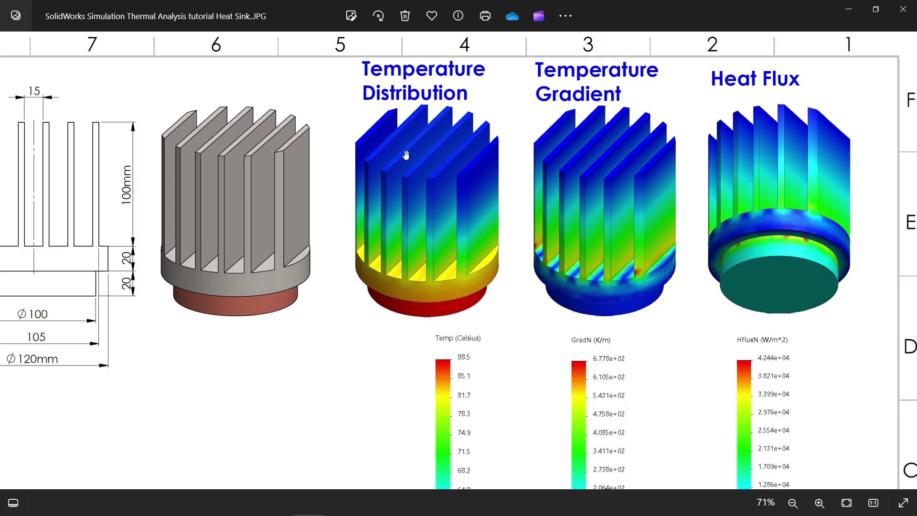
scroll(443, 252, down, 3)
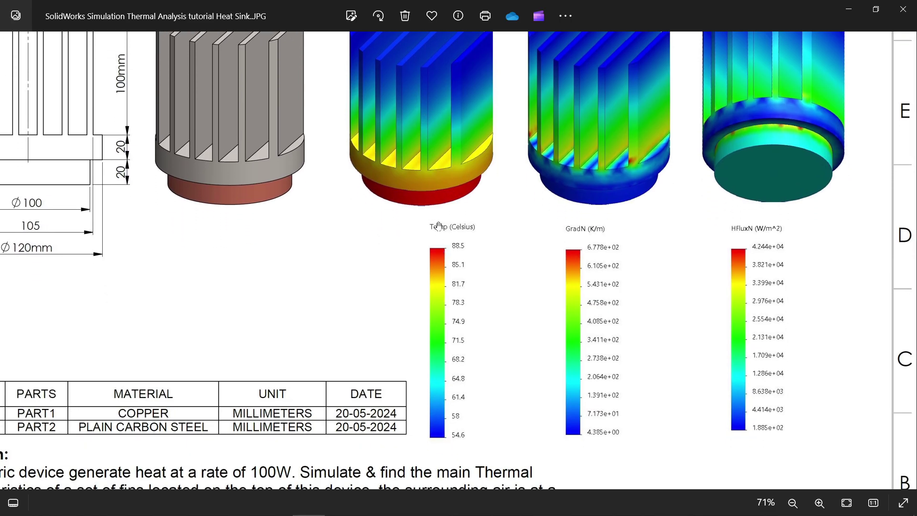
scroll(466, 376, up, 3)
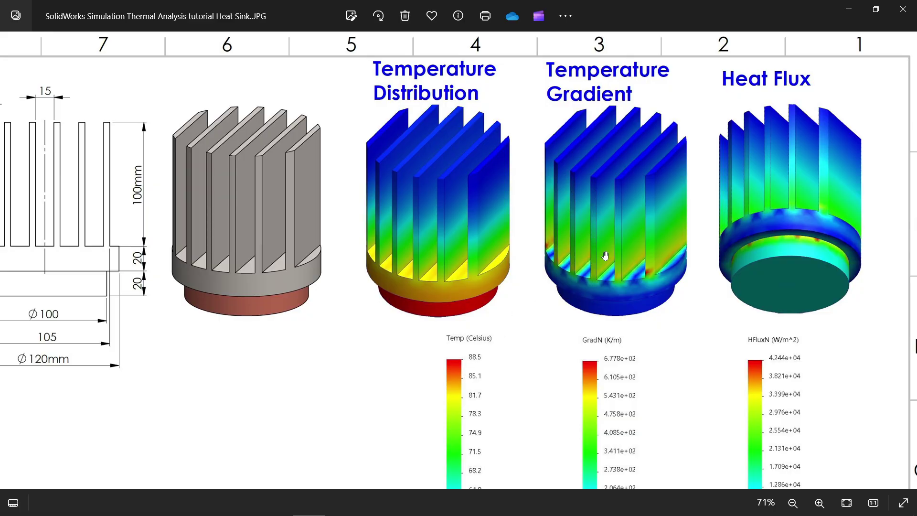
drag(731, 300, 720, 232)
ctrl+scroll(640, 261, down, 4)
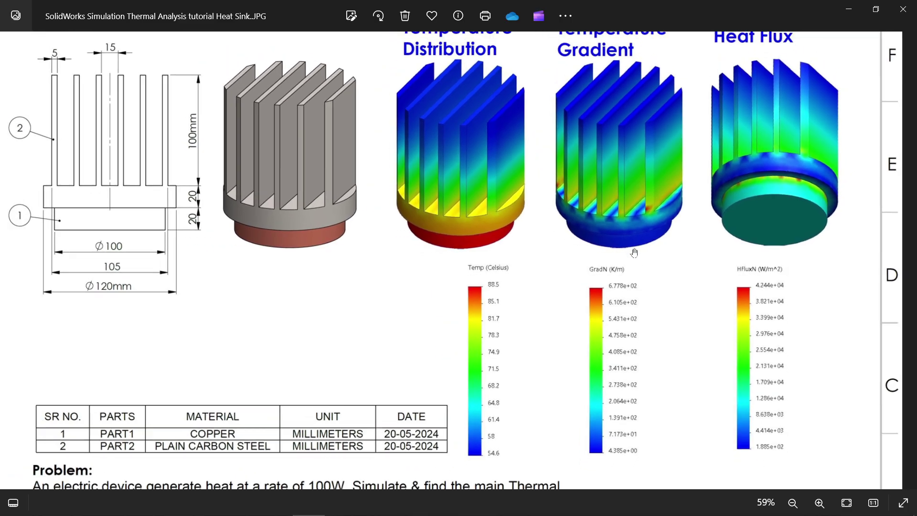
ctrl+scroll(421, 224, up, 3)
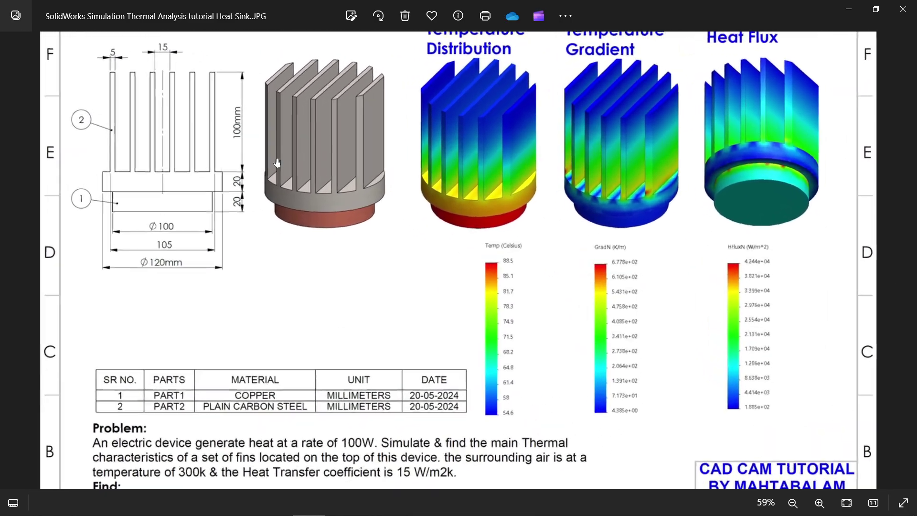
ctrl+scroll(195, 168, up, 2)
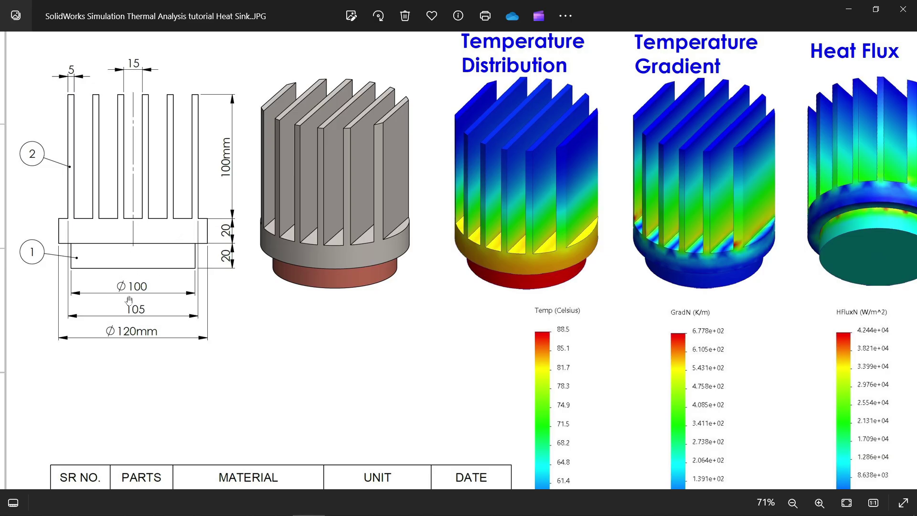
Switch to SOLIDWORKS, create a new assembly without inserting any existing component, and give it a plain white background
click(848, 10)
click(75, 14)
click(82, 34)
click(450, 198)
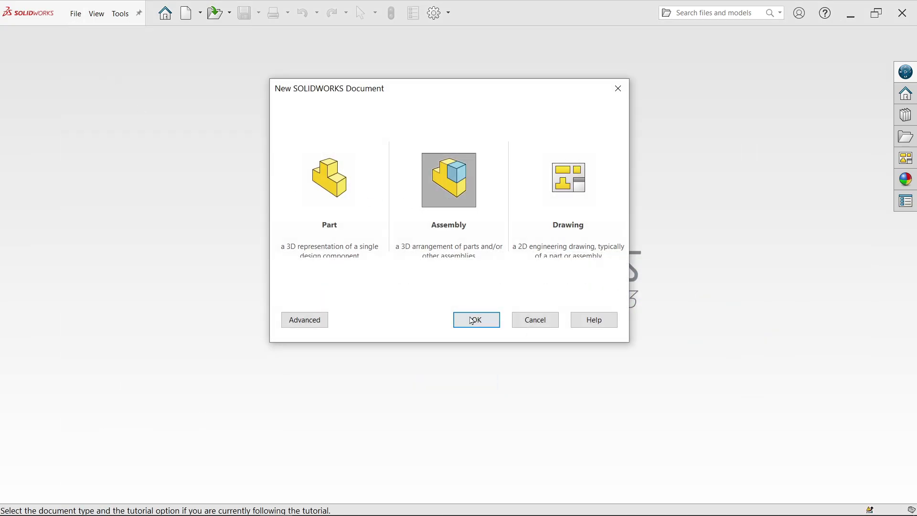
click(474, 324)
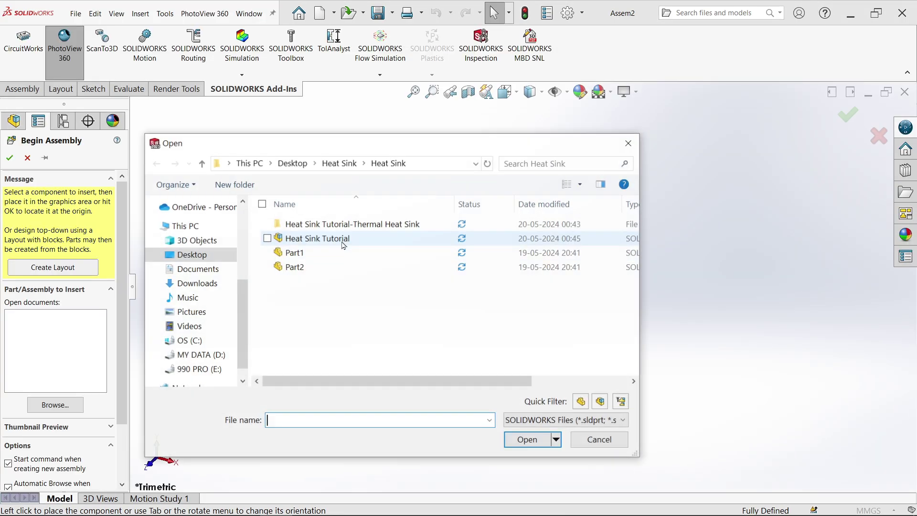
click(29, 159)
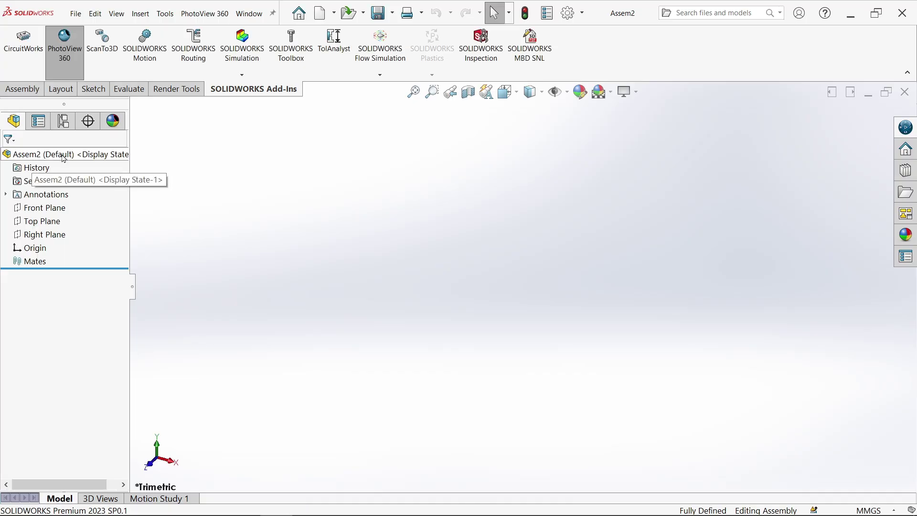
click(603, 91)
click(622, 123)
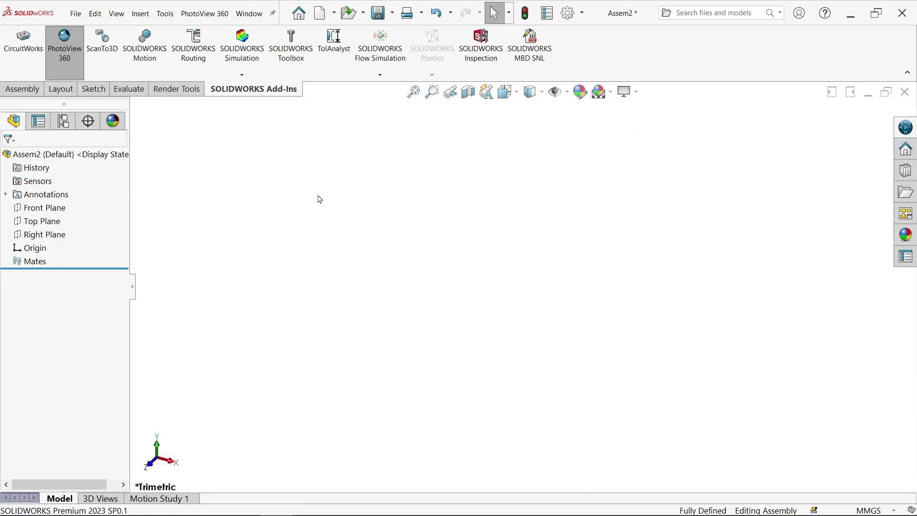
Insert a new part into the assembly, place it in the graphics area and start editing it in context
click(23, 89)
click(65, 75)
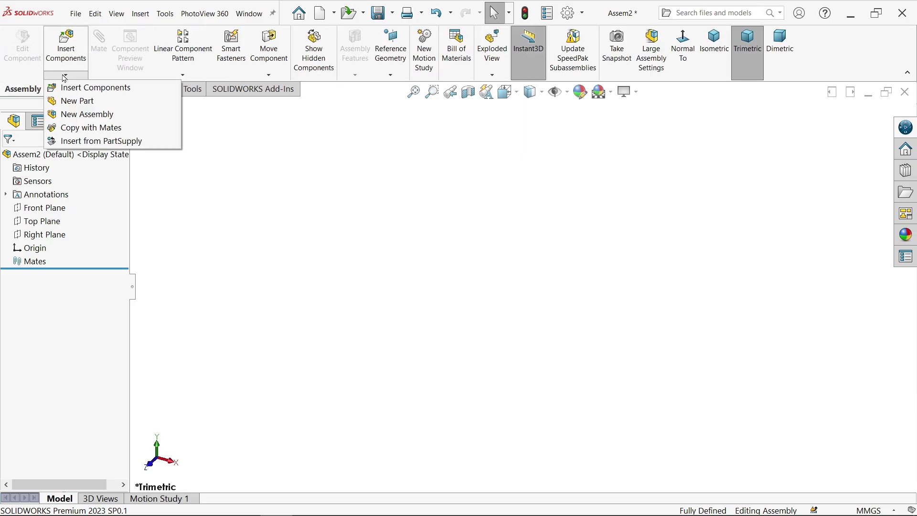
click(79, 101)
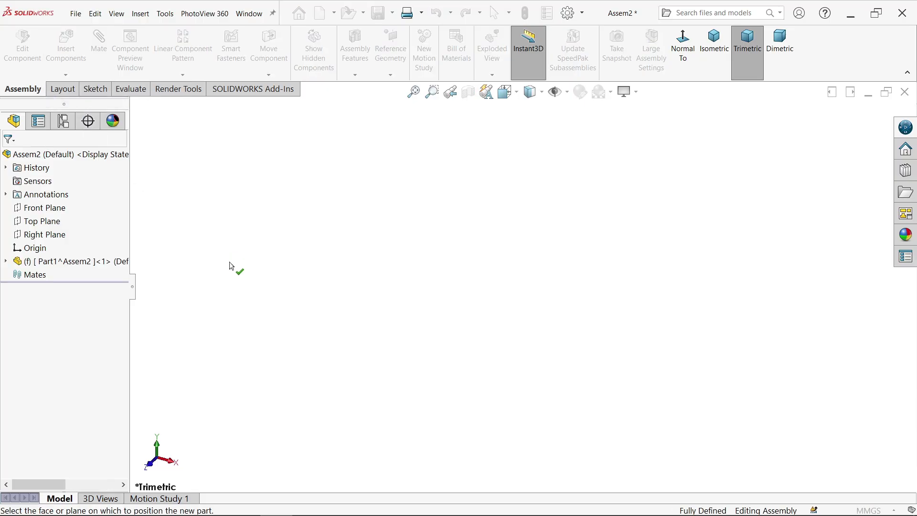
click(91, 266)
click(241, 238)
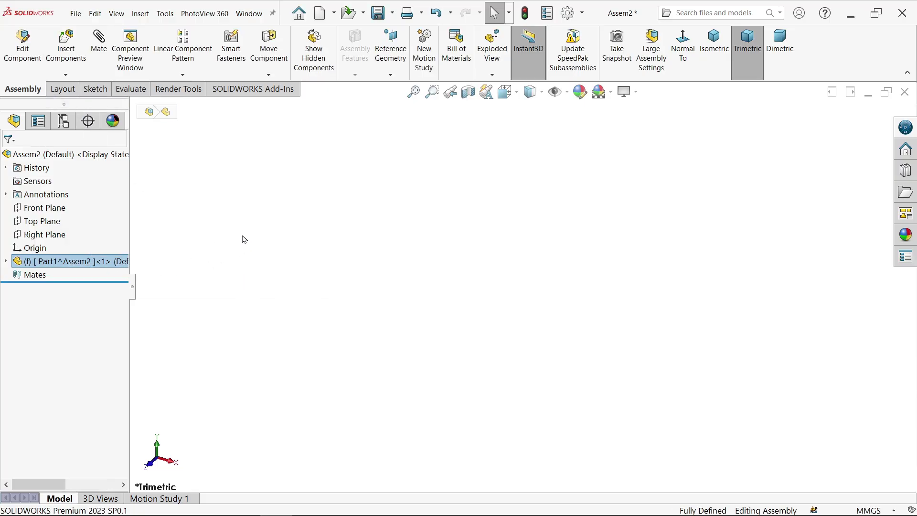
click(23, 69)
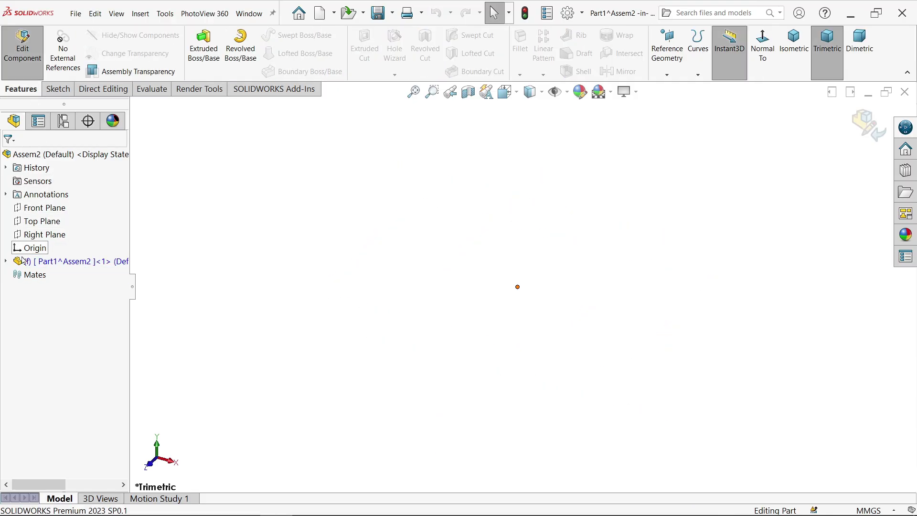
Sketch a 100 mm diameter circle centred on the origin on the new part's Top Plane
click(6, 261)
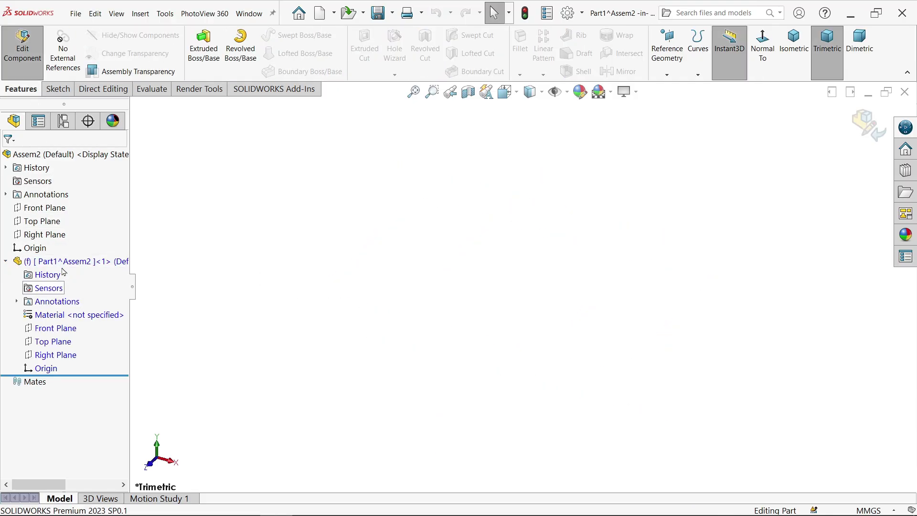
click(48, 342)
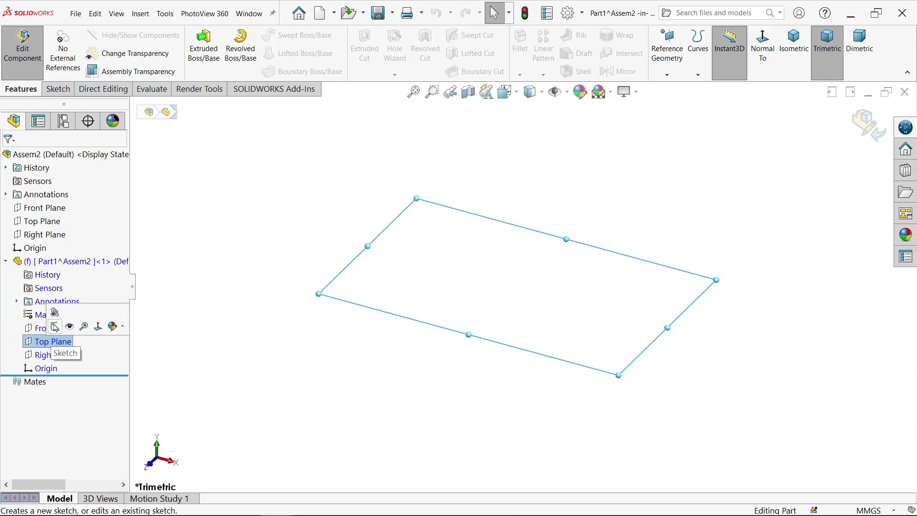
click(55, 327)
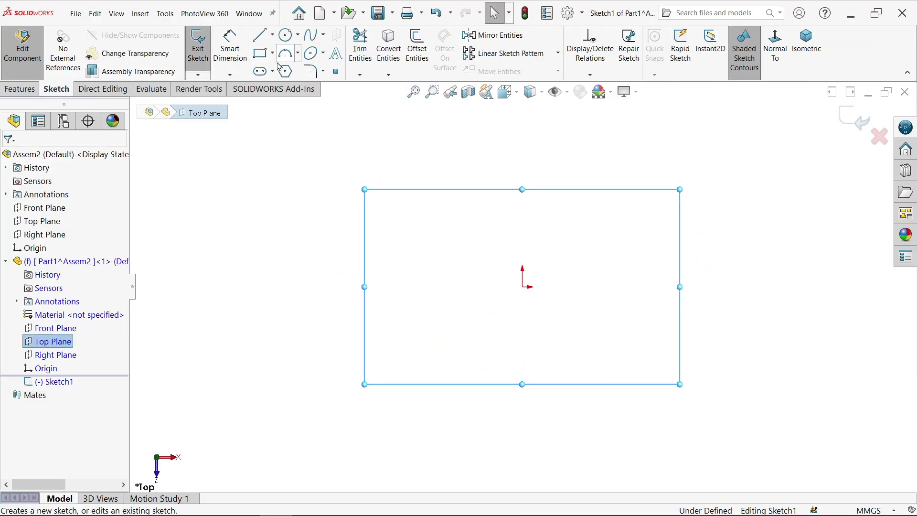
click(285, 37)
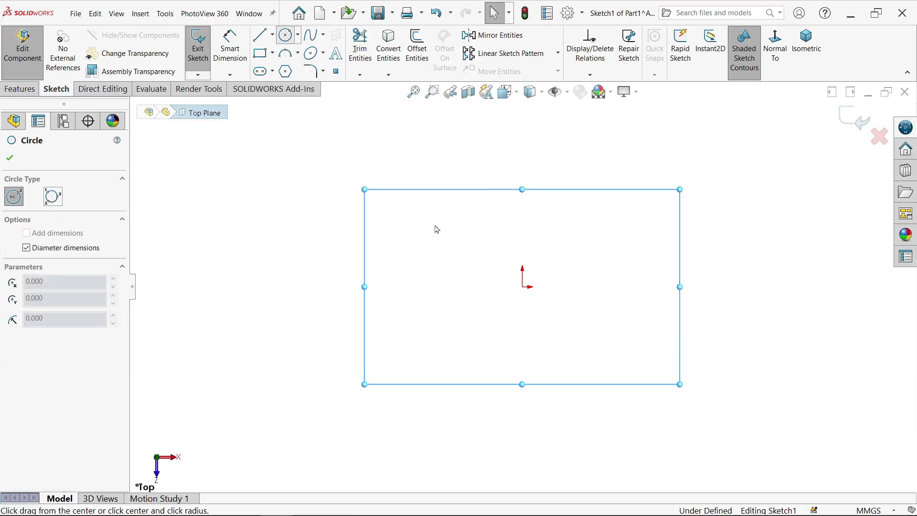
click(523, 288)
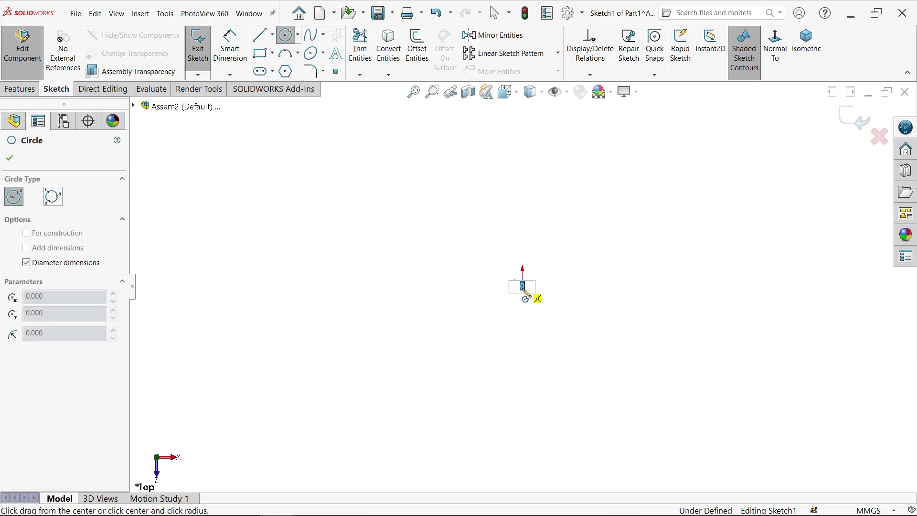
text(10)
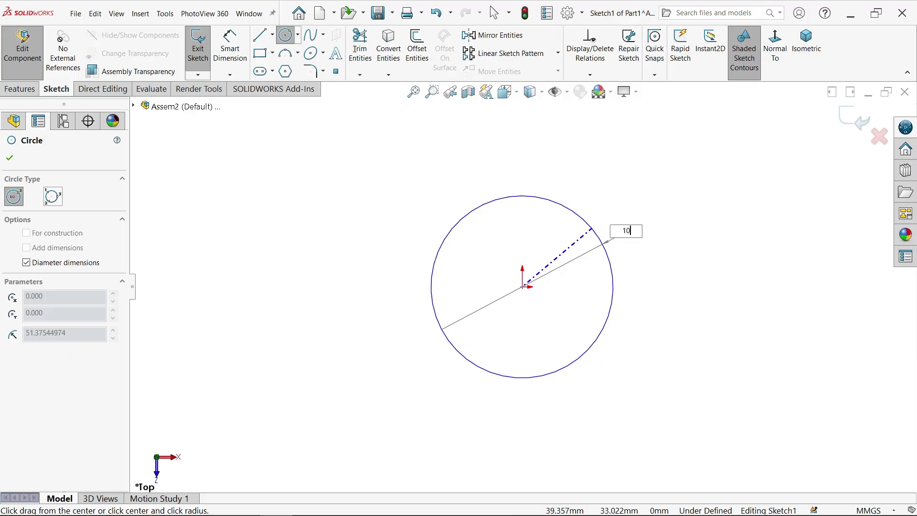
key(Return)
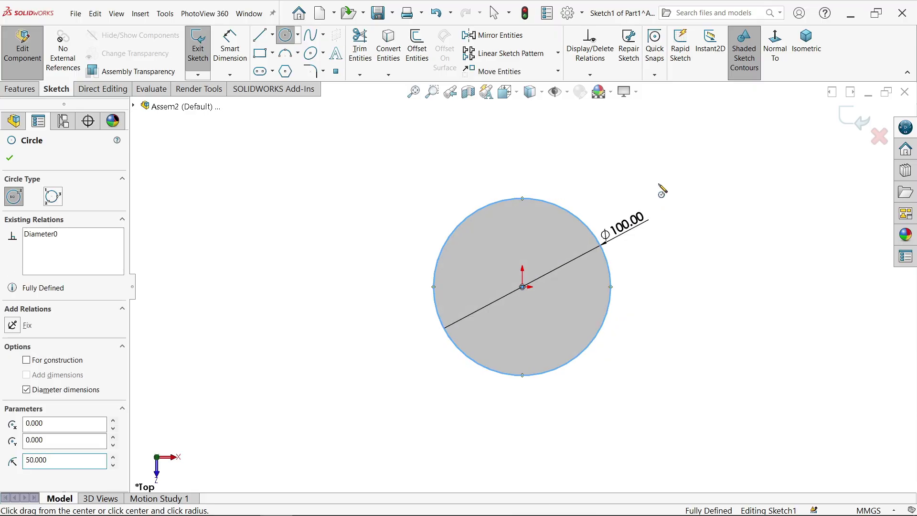
right_click(658, 189)
click(684, 195)
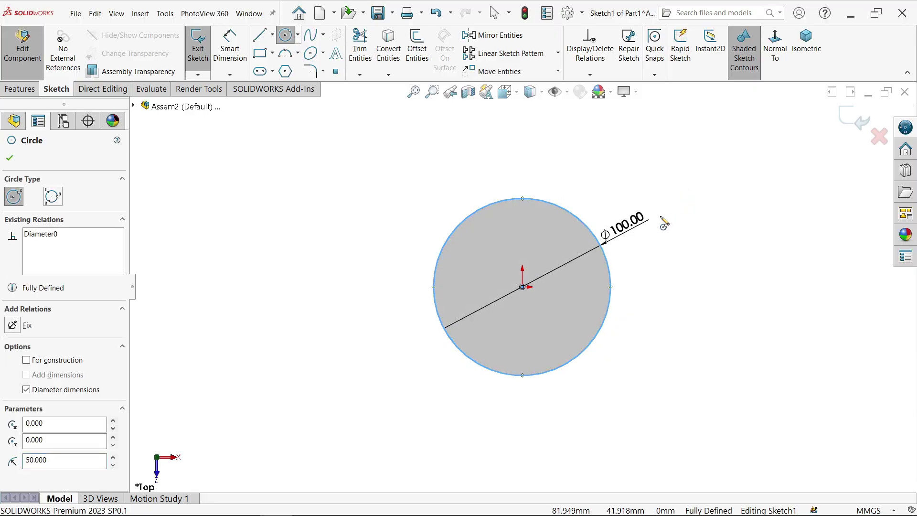
right_click(683, 171)
click(709, 177)
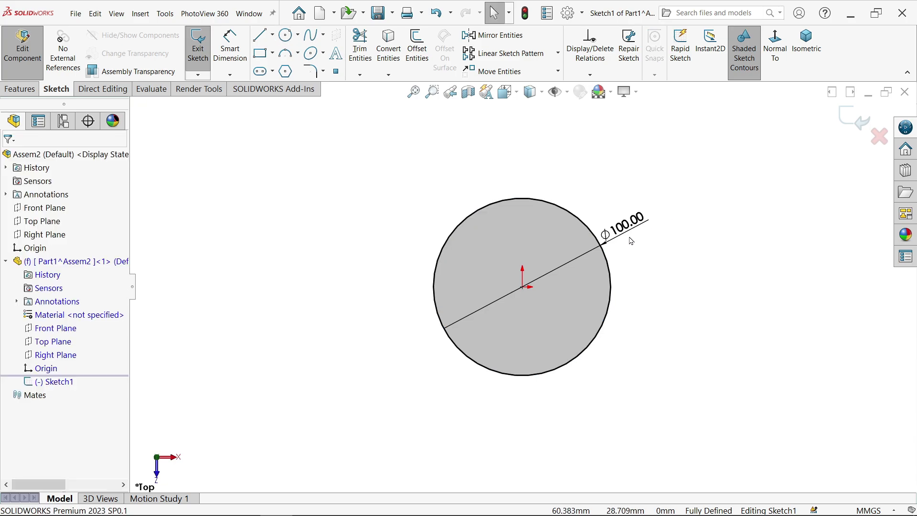
click(854, 119)
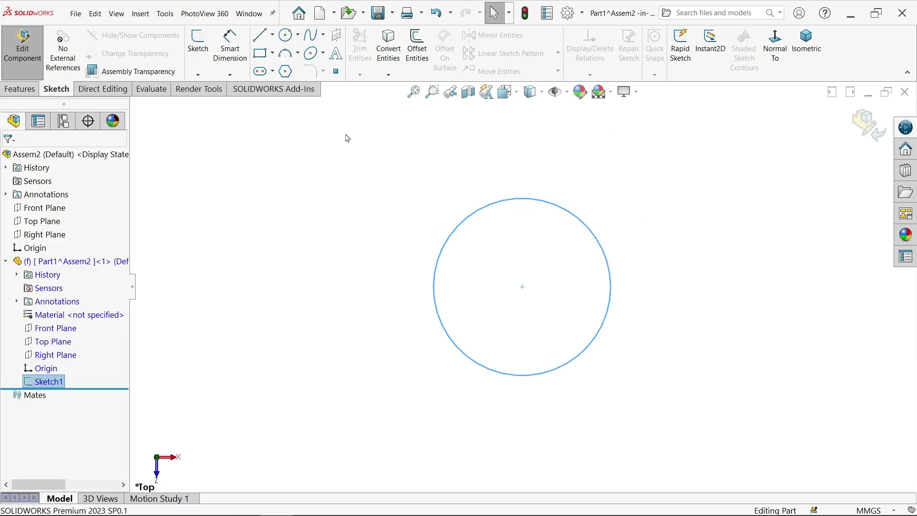
Extrude the circle 20 mm blind with the direction reversed, below the Top Plane
click(21, 90)
click(210, 55)
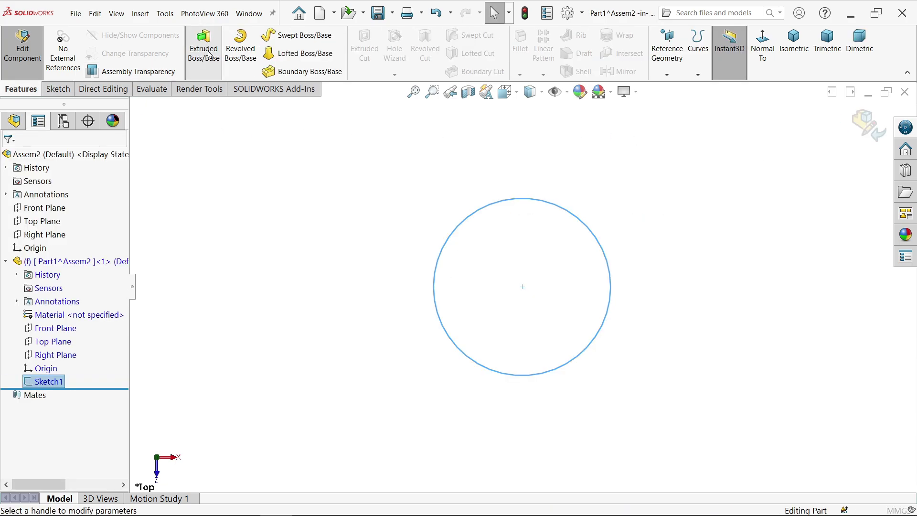
click(795, 57)
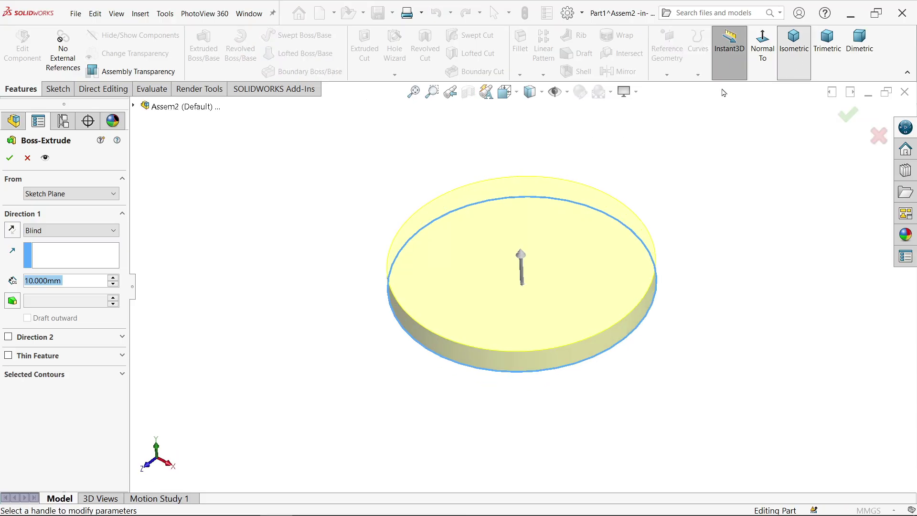
click(114, 280)
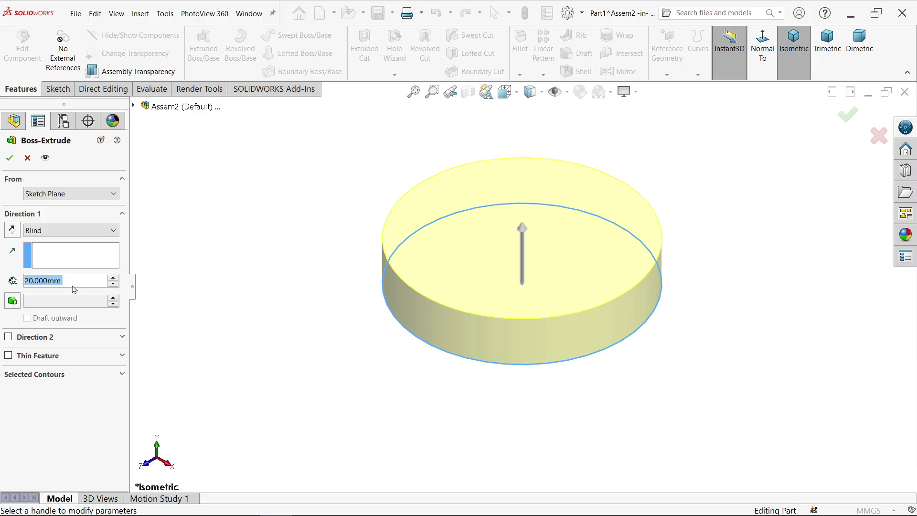
click(12, 230)
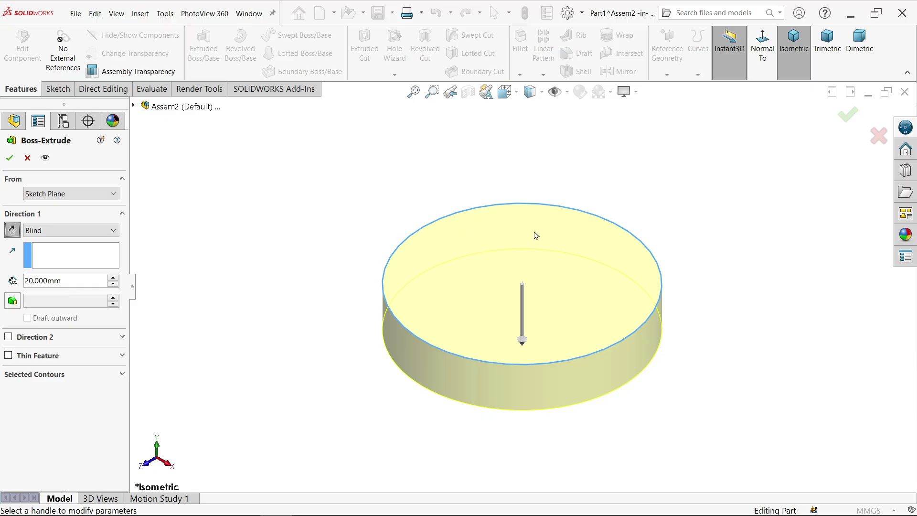
click(8, 158)
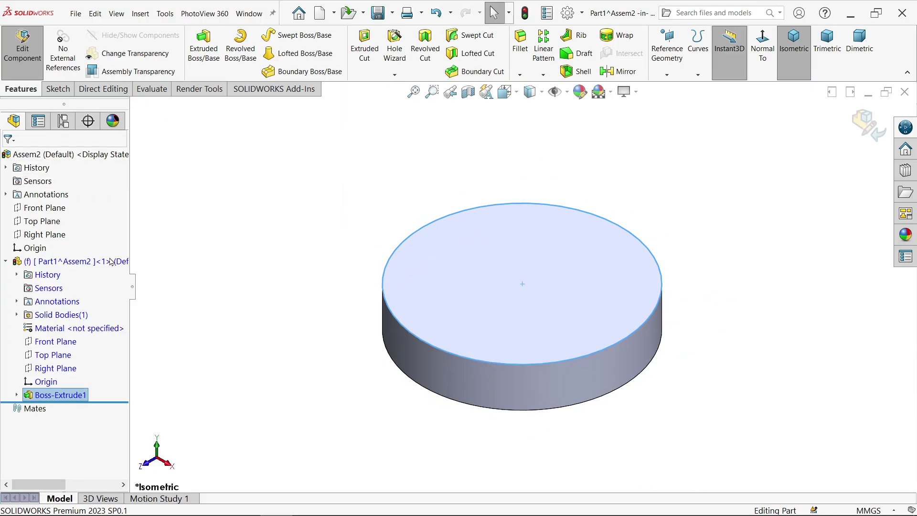
Return to assembly editing and insert a second new part, placing it in the graphics area
click(870, 125)
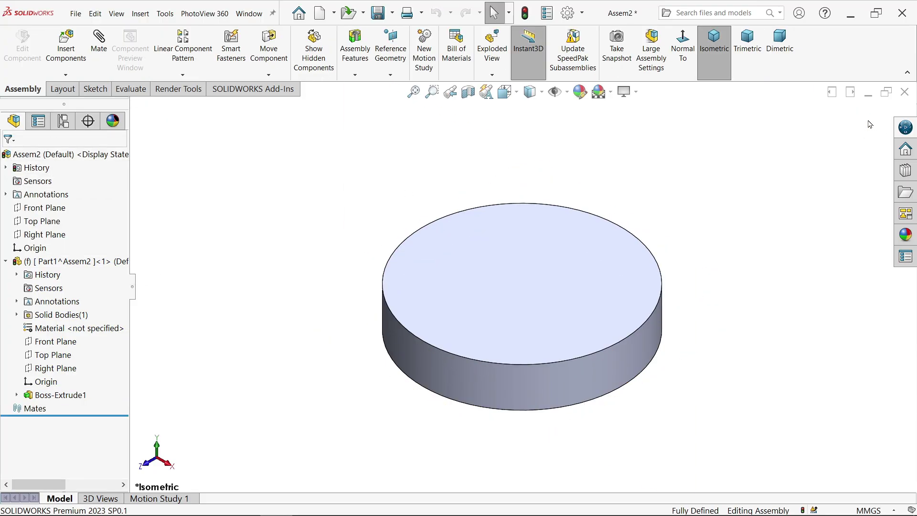
click(6, 261)
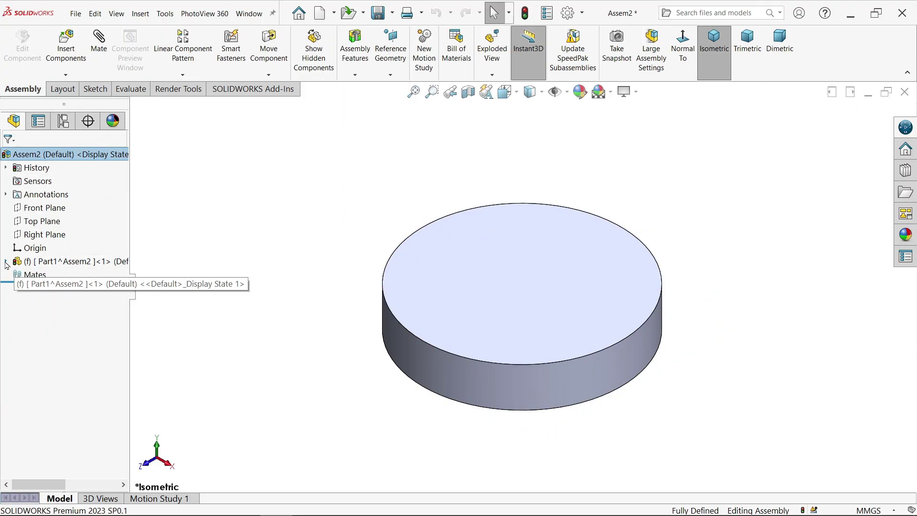
click(65, 75)
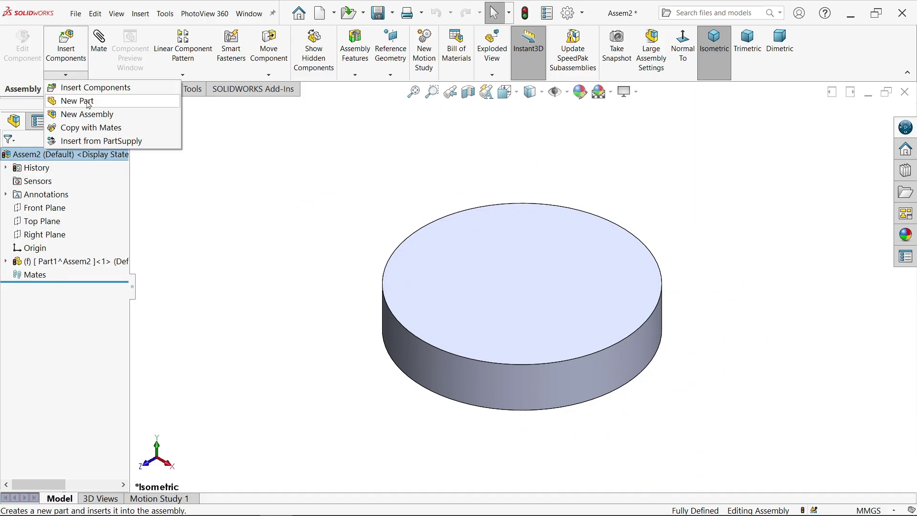
click(86, 102)
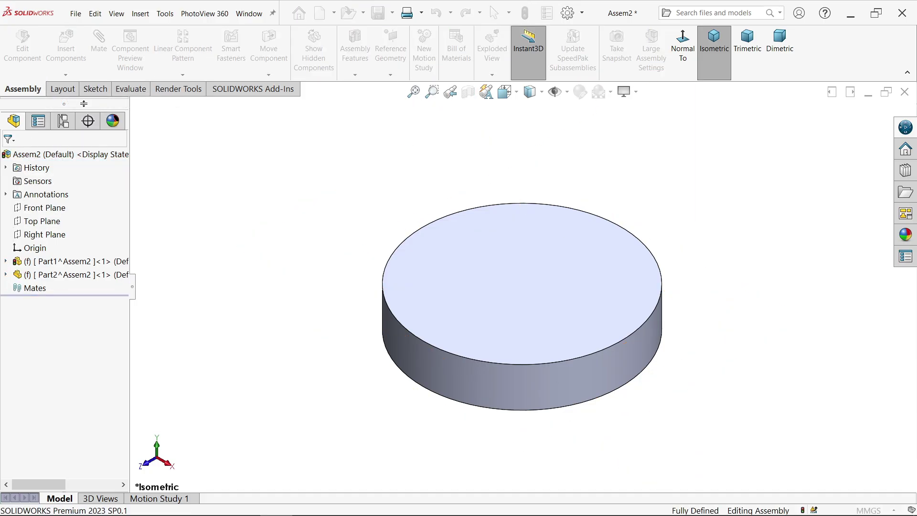
click(45, 278)
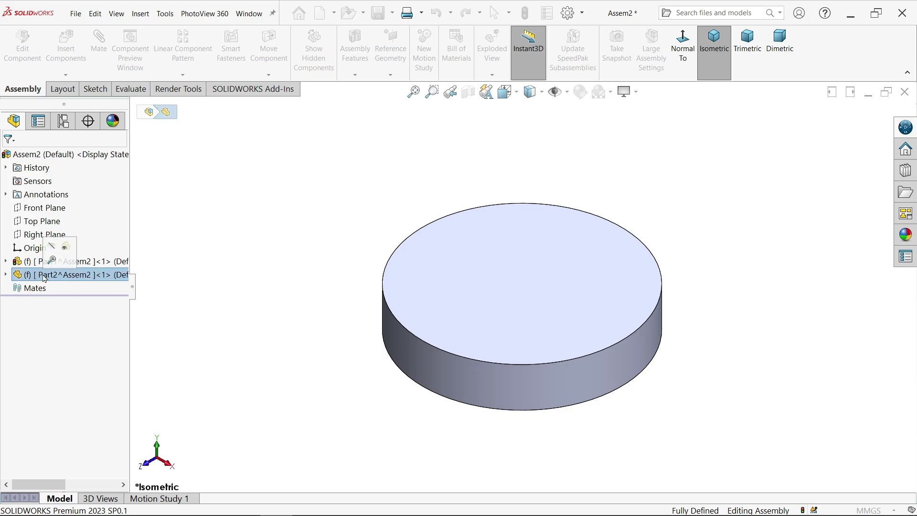
click(194, 235)
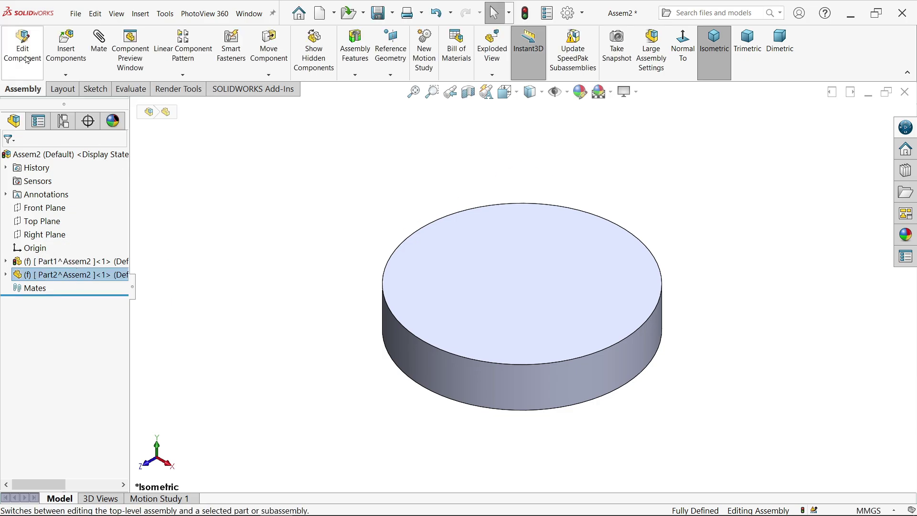
Start editing the second part in context and open a sketch on its Top Plane
click(27, 60)
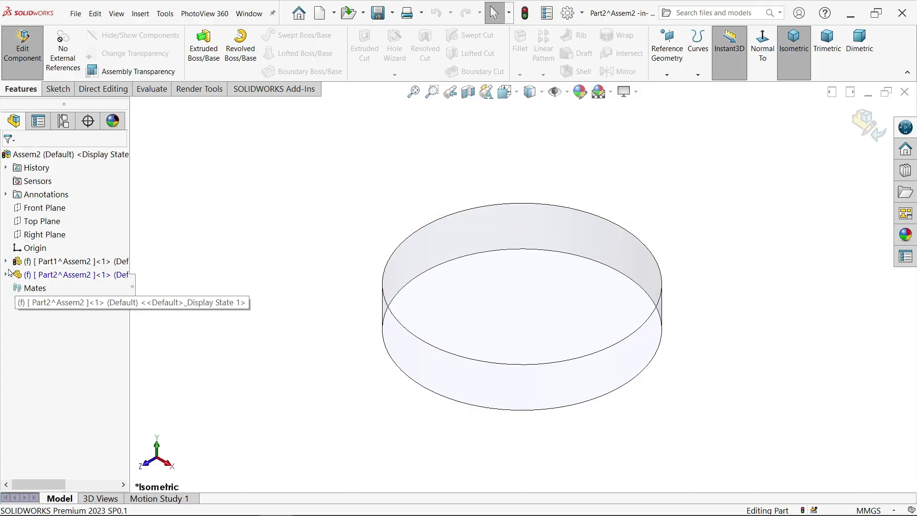
click(6, 276)
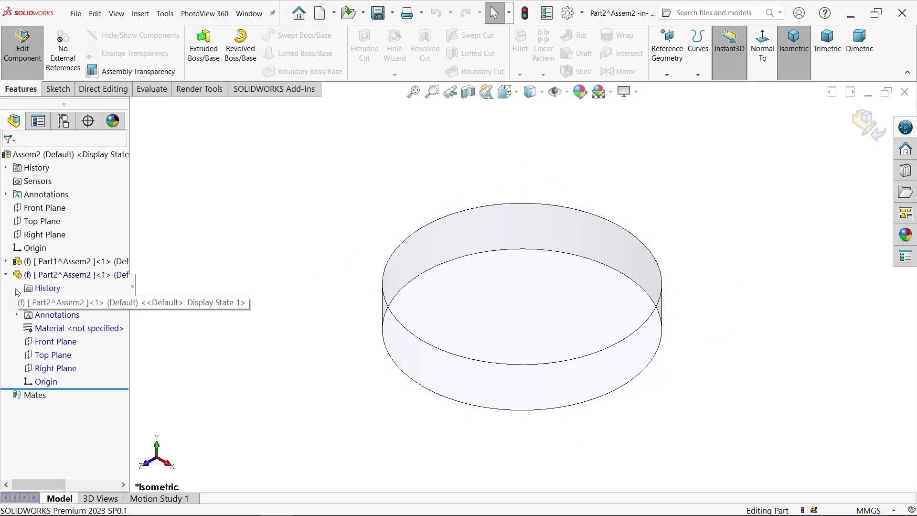
click(53, 355)
middle_drag(369, 374, 217, 387)
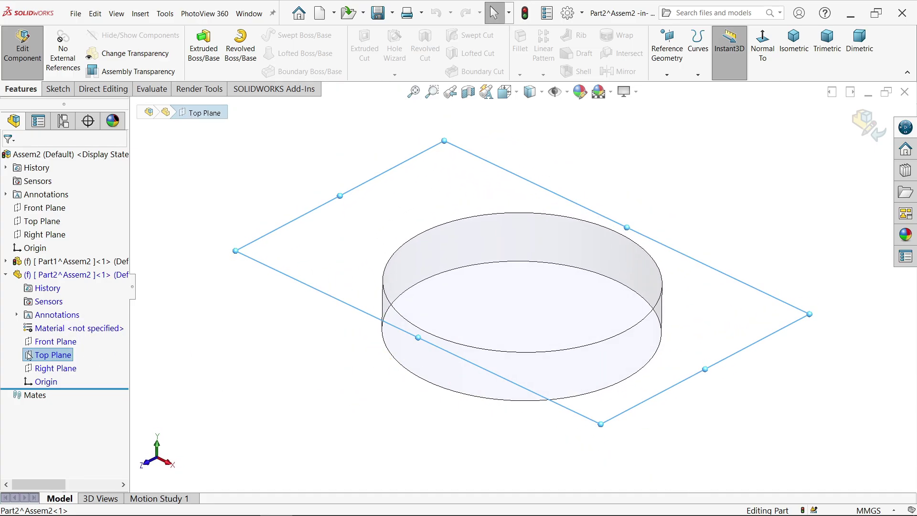
click(57, 90)
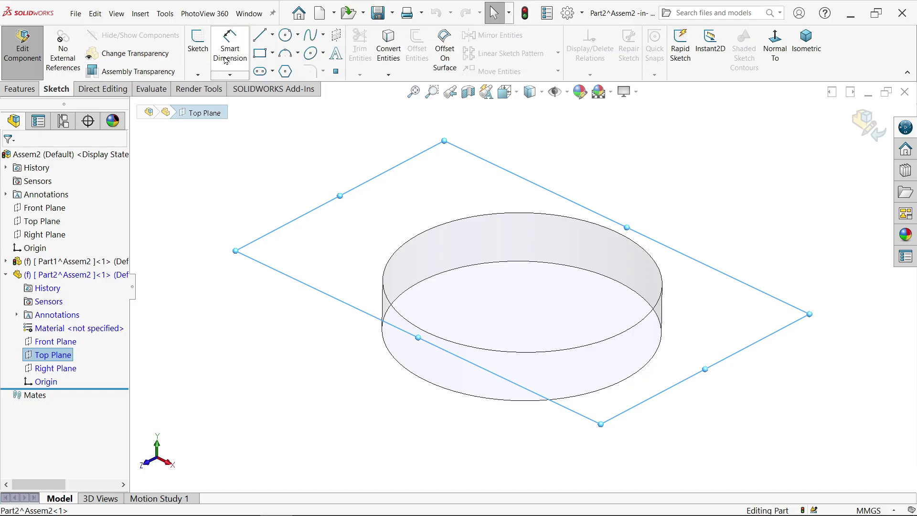
click(198, 42)
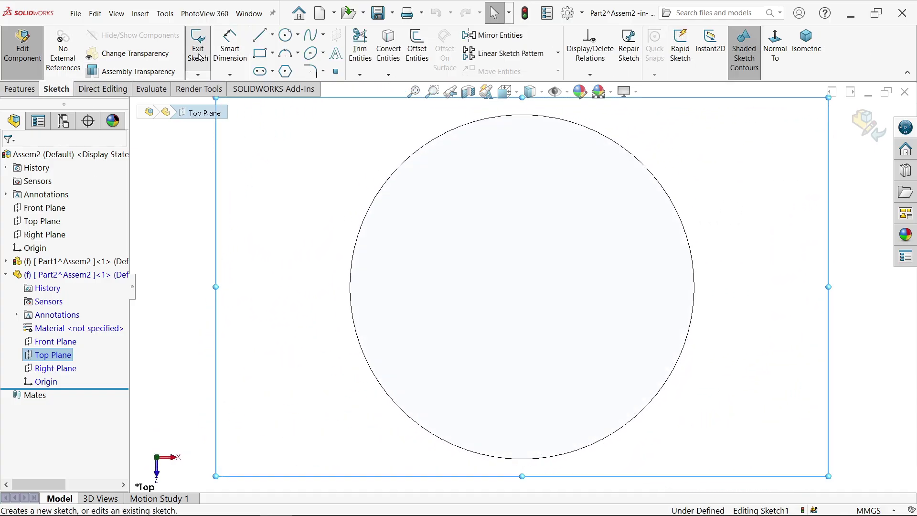
Sketch a 120 mm diameter circle centred on the origin
click(287, 36)
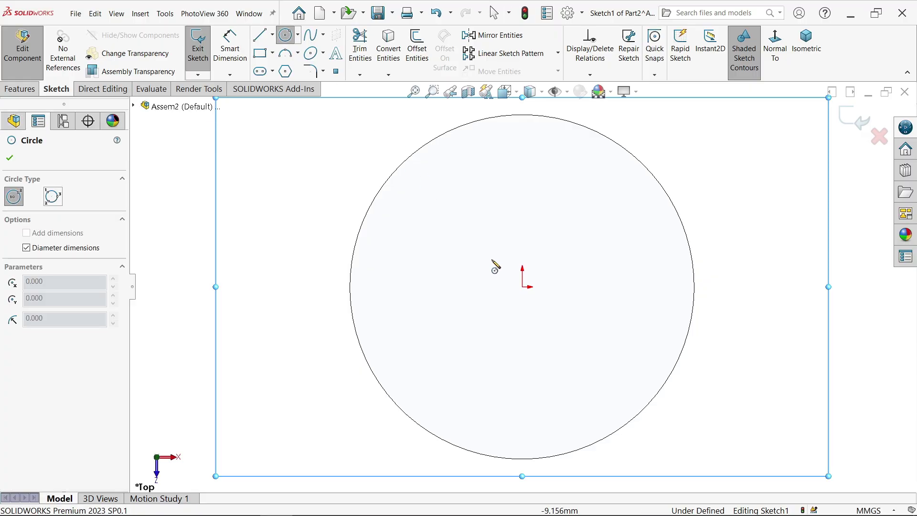
click(525, 289)
text(120)
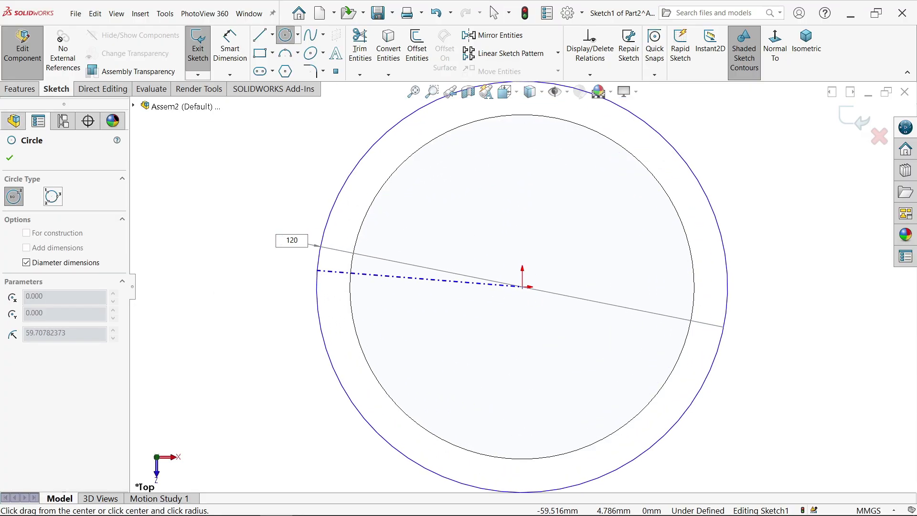
key(Return)
right_click(266, 258)
click(275, 263)
Close the circle's sketch and extrude it as a boss in the second part
click(806, 43)
click(857, 120)
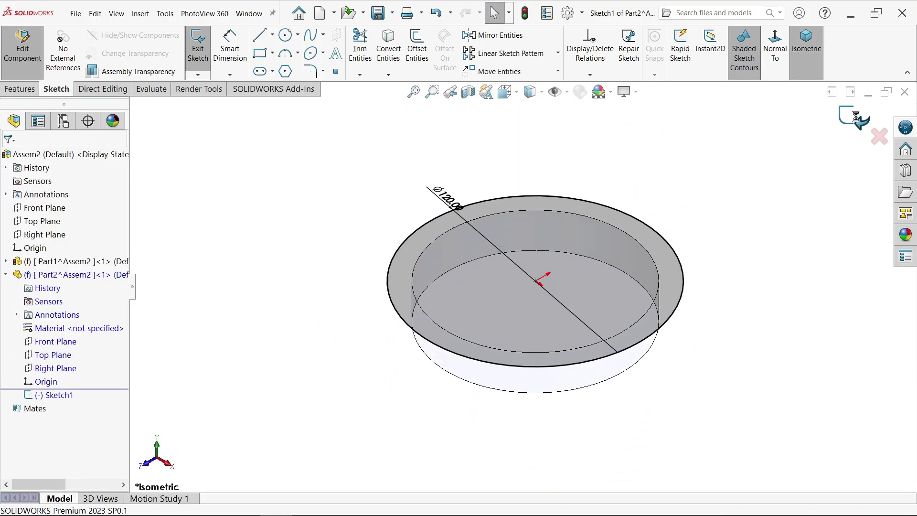
click(20, 90)
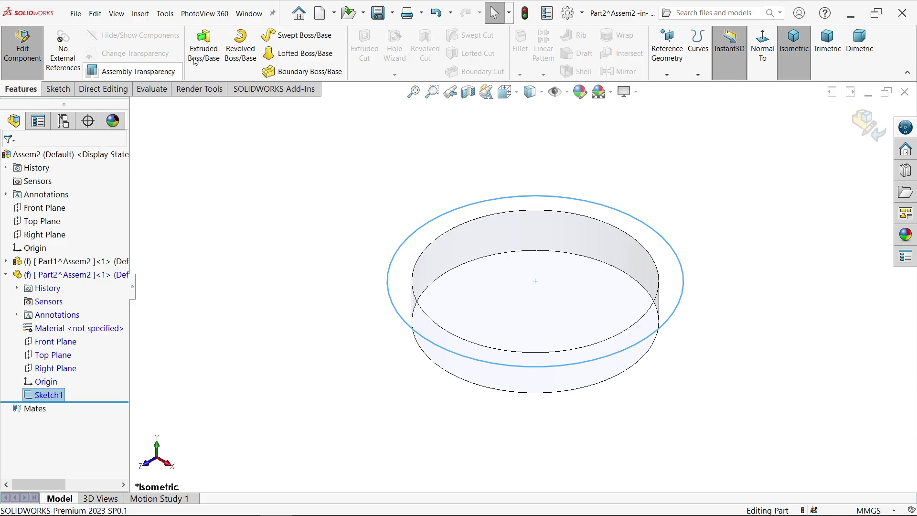
click(201, 50)
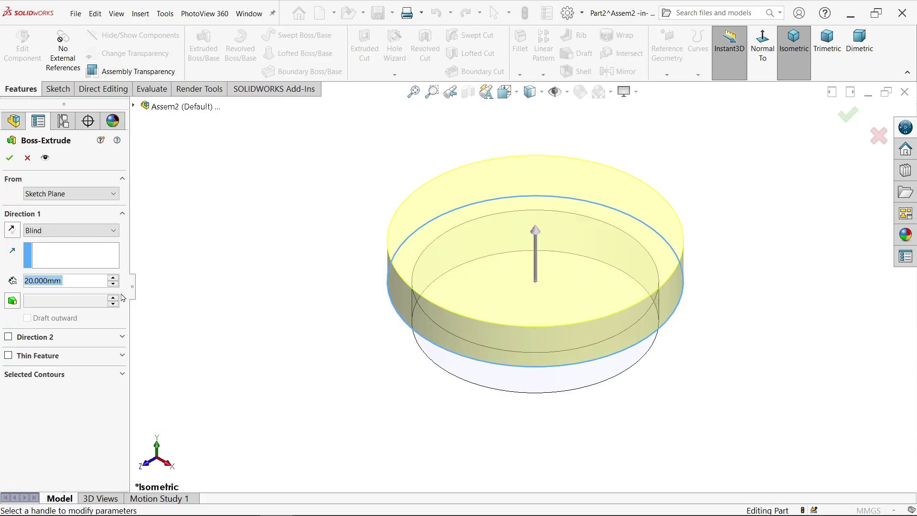
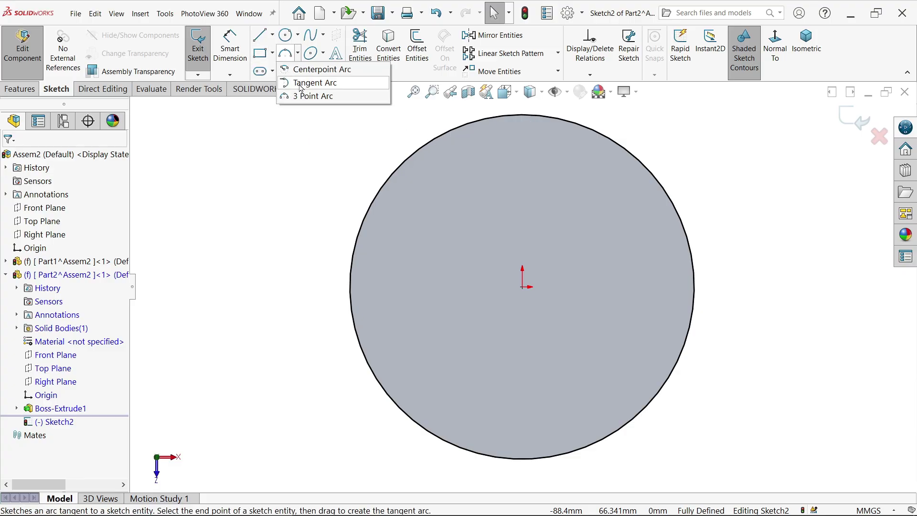
Draw a tall corner rectangle about 14 mm wide and 136 mm high across the left side of the disc
click(272, 53)
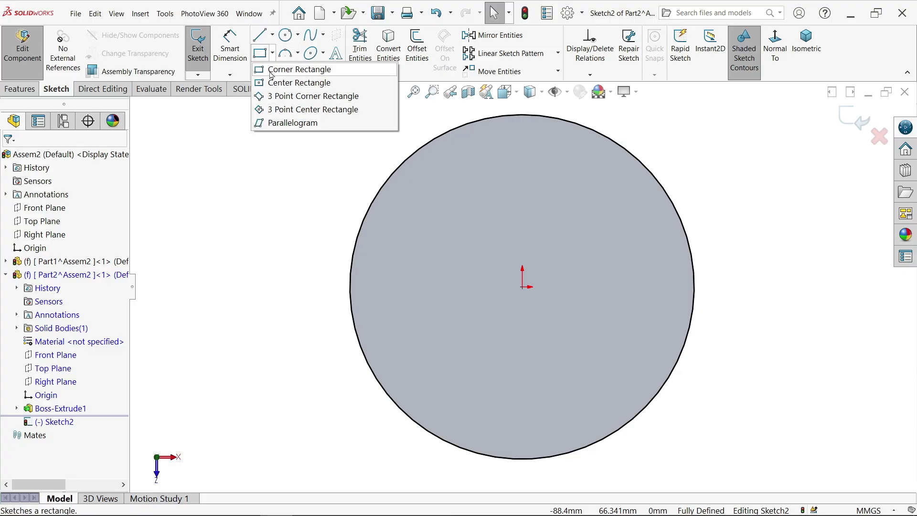
click(291, 70)
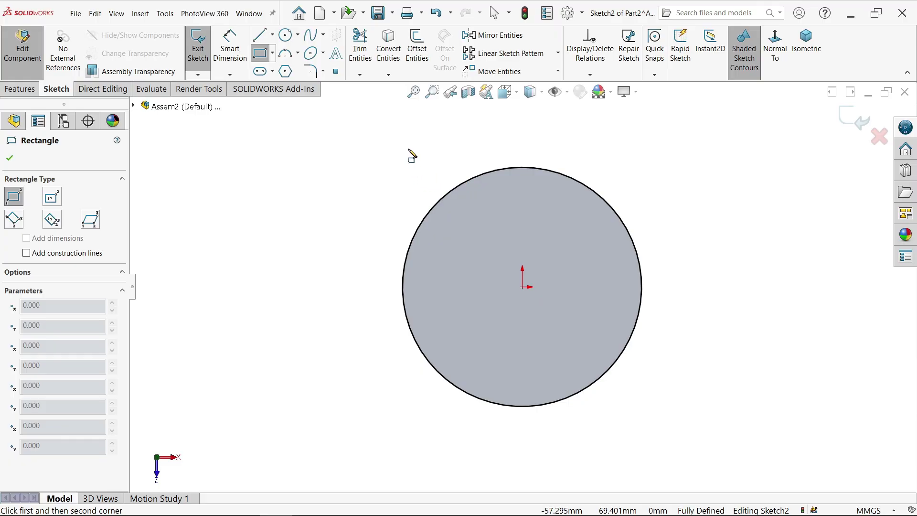
click(408, 148)
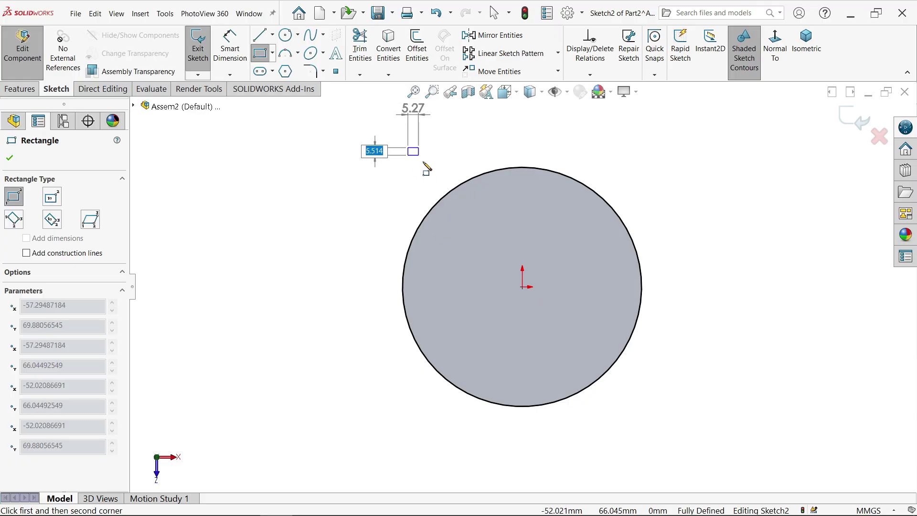
click(437, 419)
key(Escape)
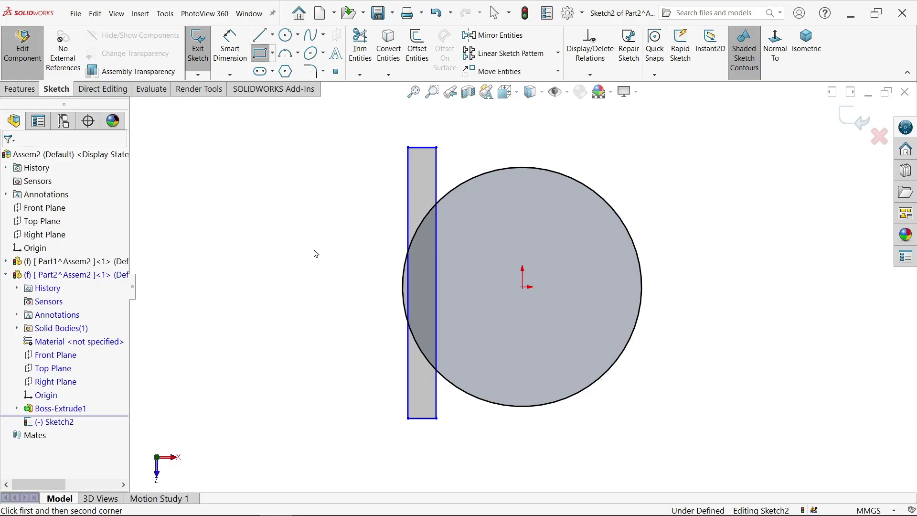
Dimension the rectangle's width to 5 mm
click(233, 54)
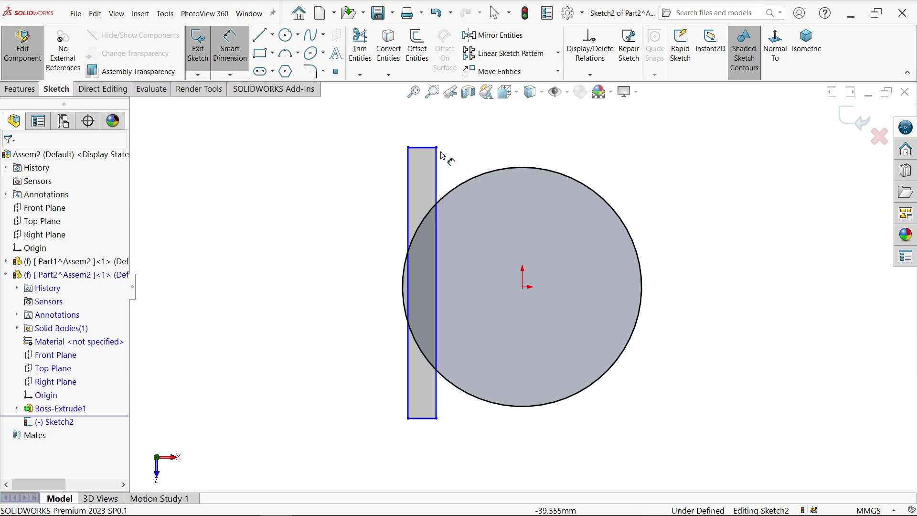
click(423, 148)
click(419, 129)
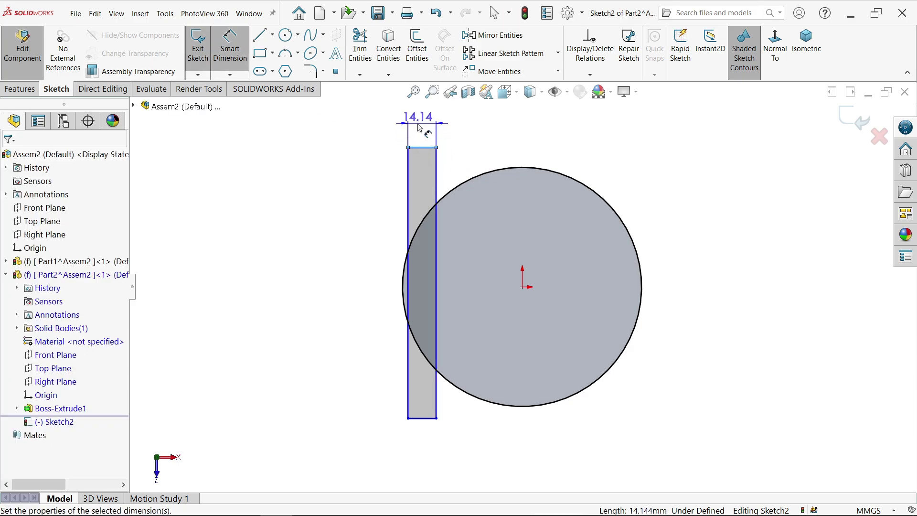
text(5)
key(Return)
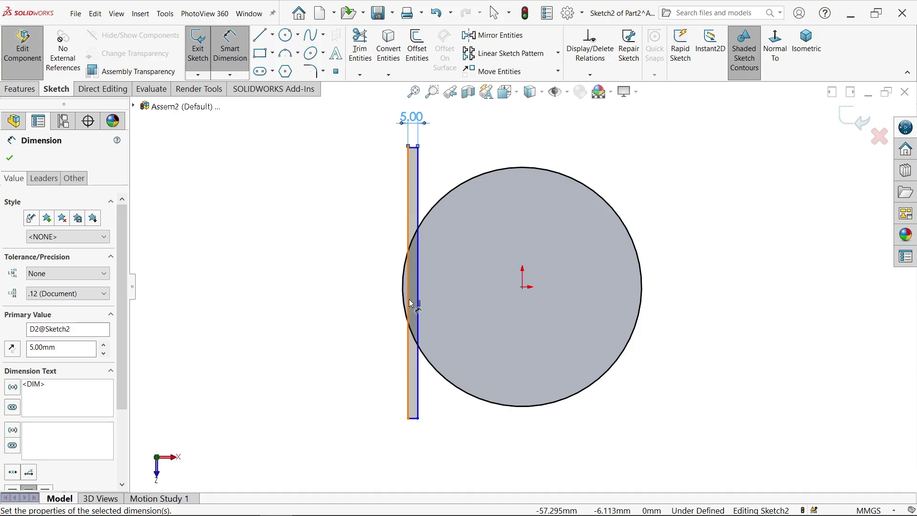
Dimension the distance from the rectangle's left edge to the origin as 52.5 mm
click(407, 303)
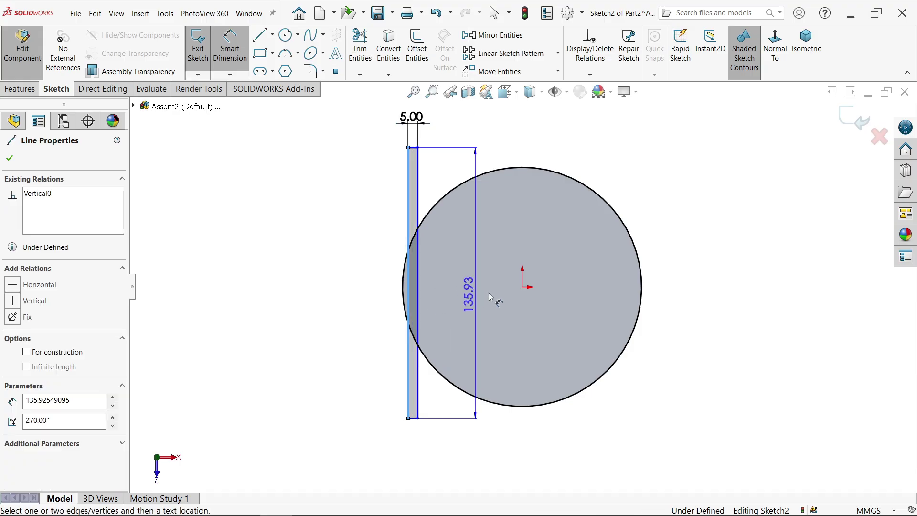
click(522, 286)
click(479, 437)
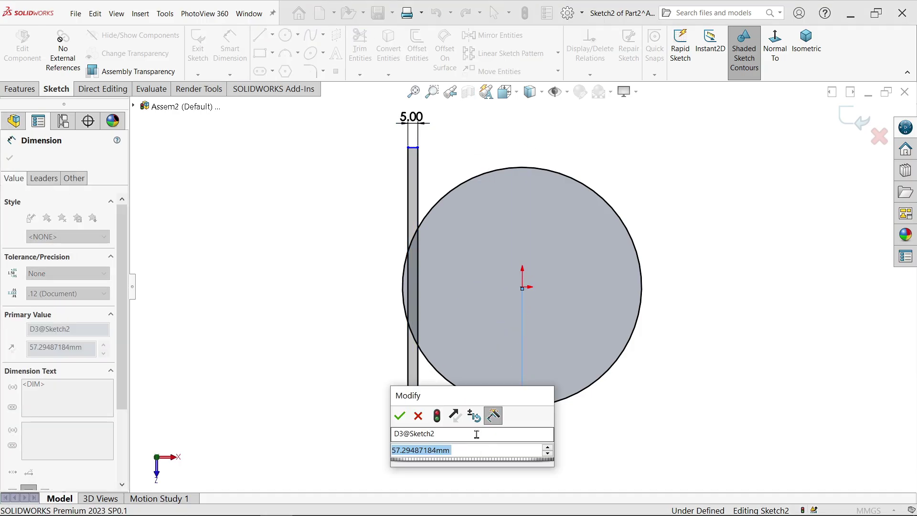
text(57.29)
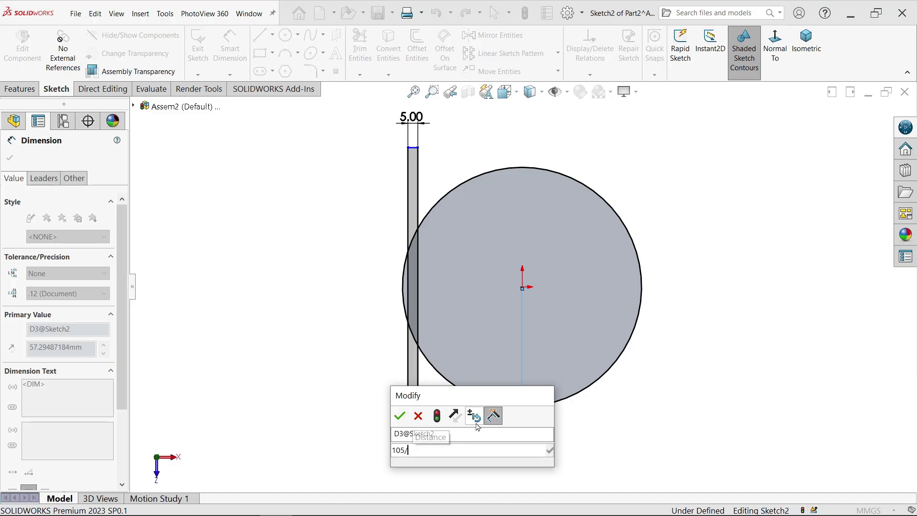
key(Return)
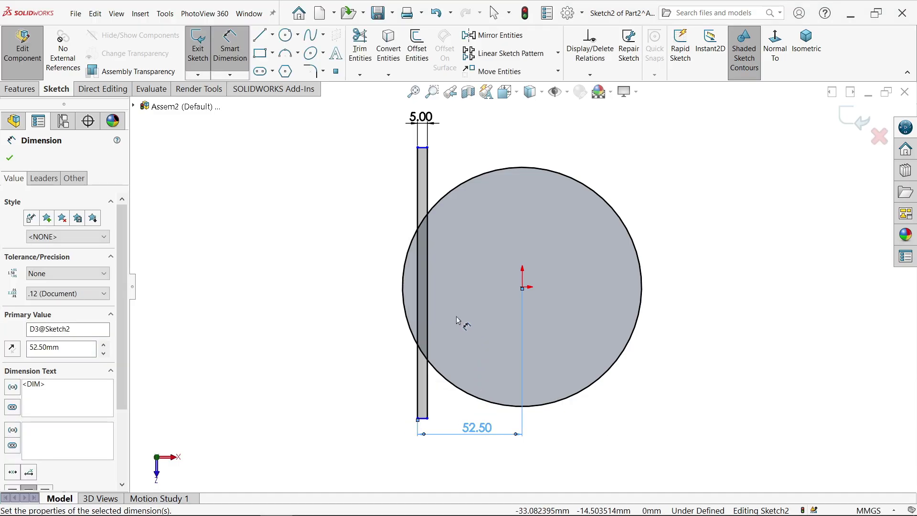
Pattern the rectangle's four lines linearly along the X-axis with 6 instances spaced 20 mm apart
click(558, 53)
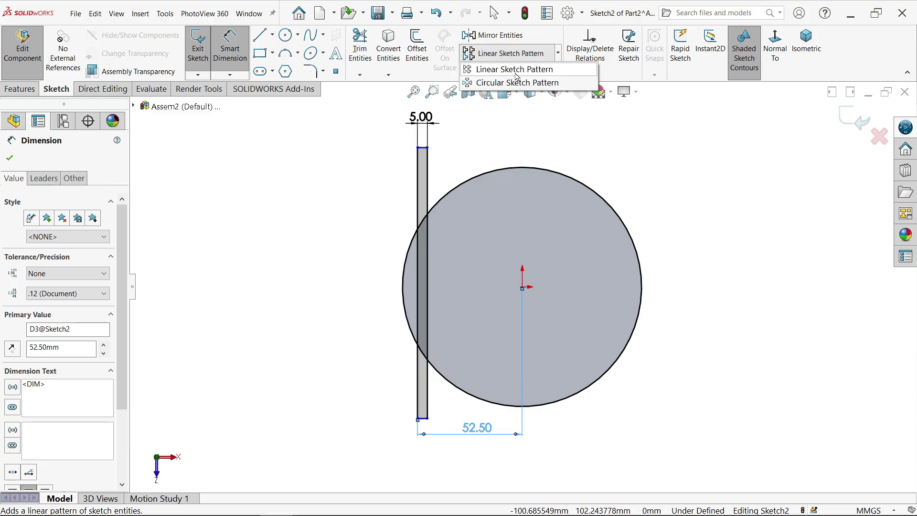
click(515, 69)
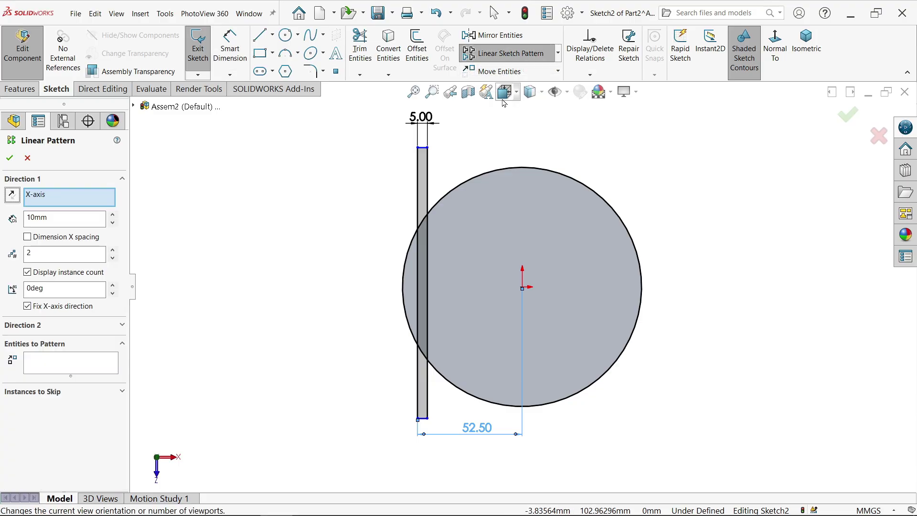
click(41, 372)
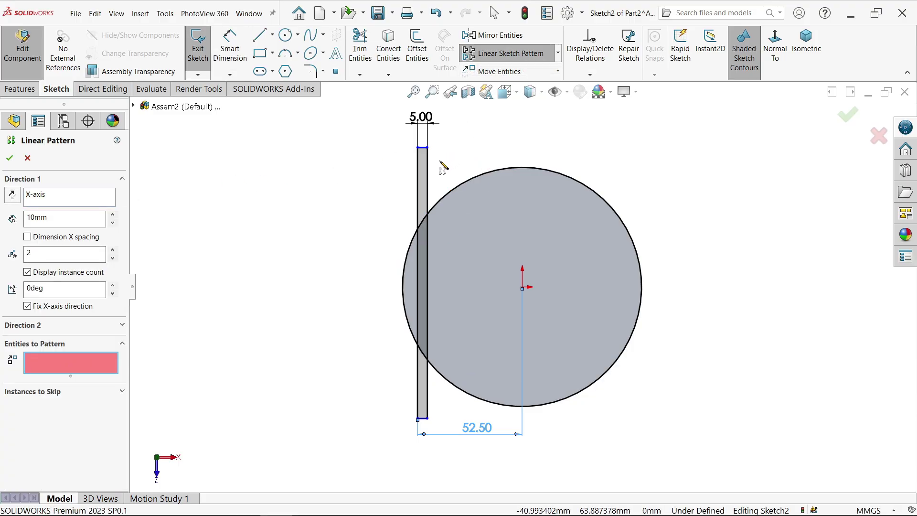
click(423, 178)
click(427, 181)
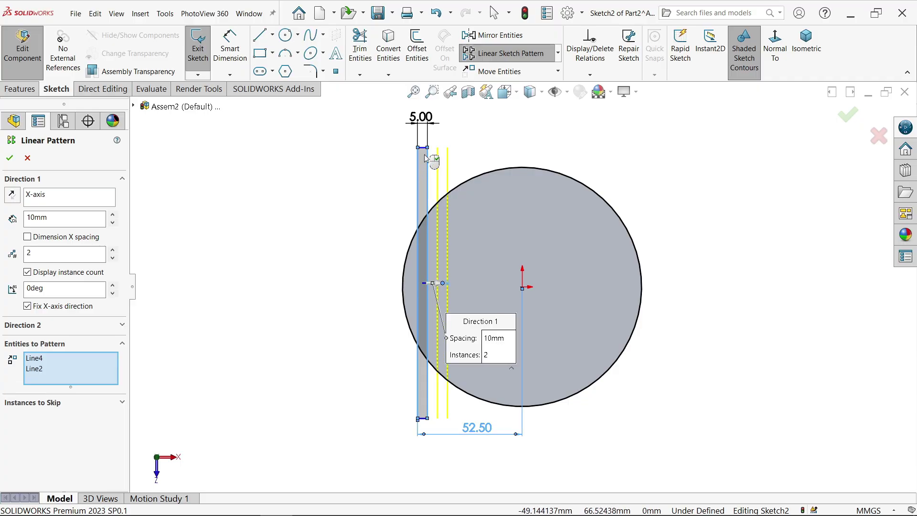
click(422, 148)
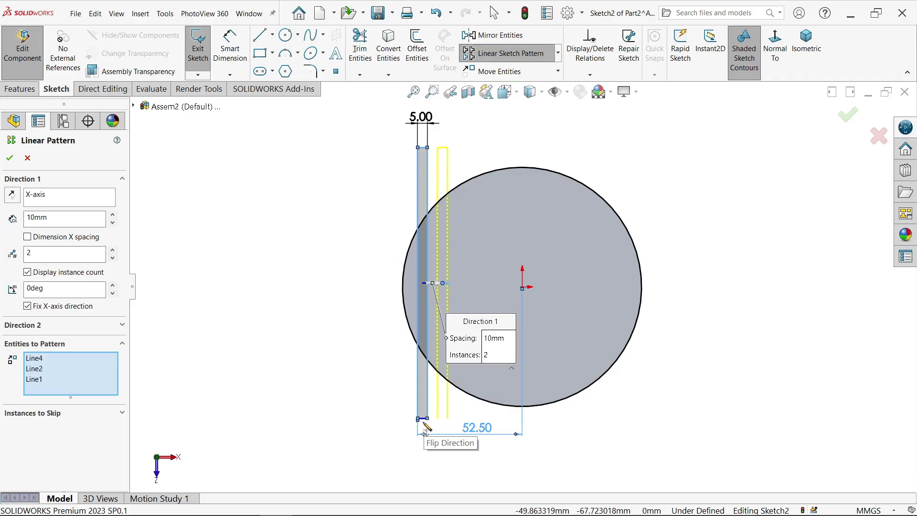
click(423, 419)
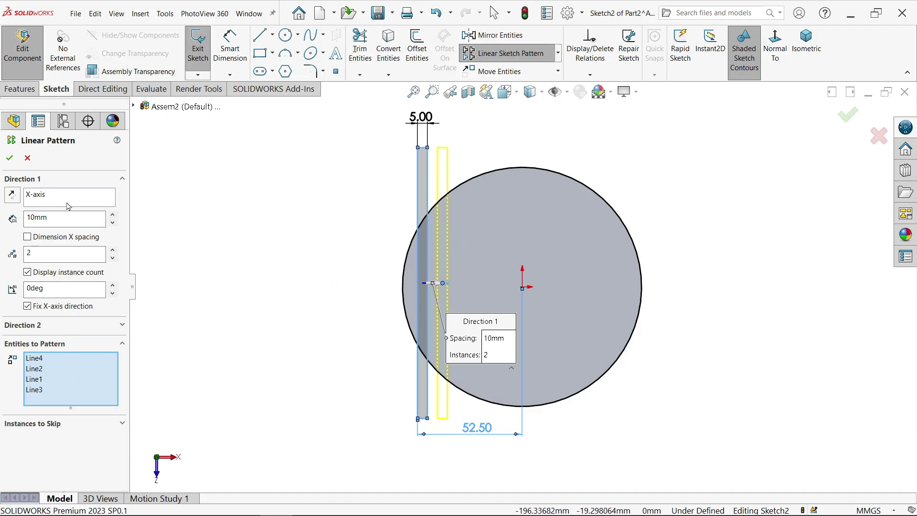
drag(60, 218, 20, 221)
text(20mm)
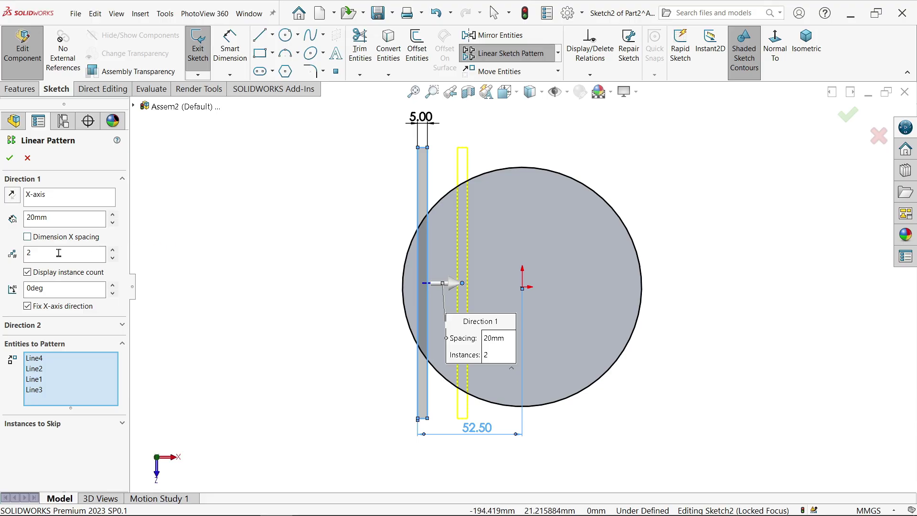
drag(59, 252, 1, 258)
text(6)
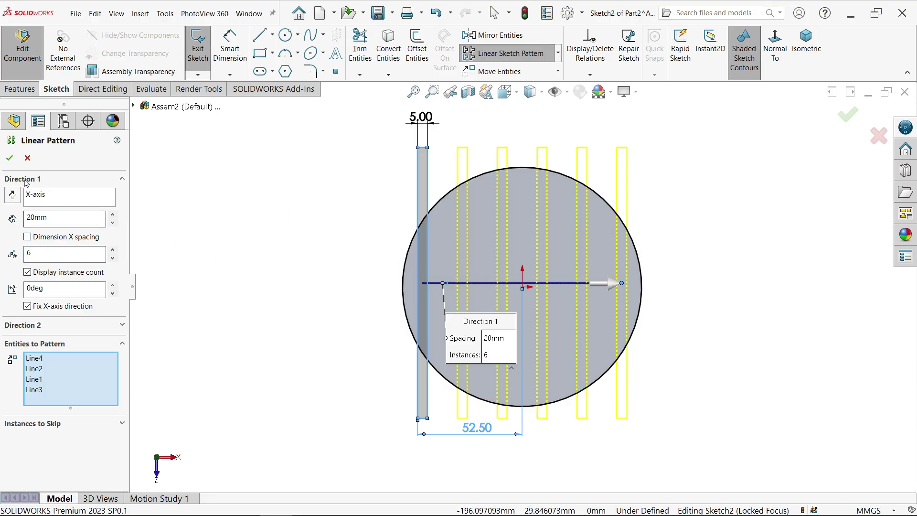
click(11, 160)
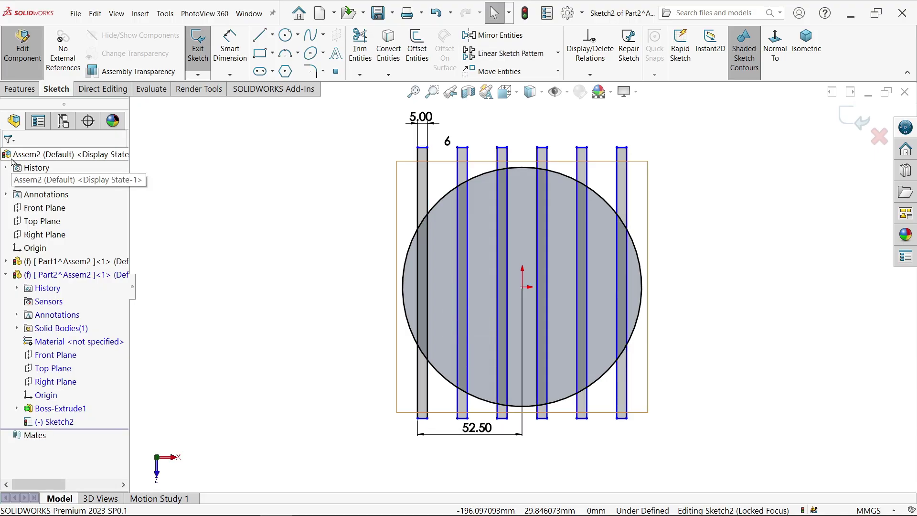
Dimension the distance from the origin to the last patterned rectangle's outer edge as 52.5 mm
click(231, 68)
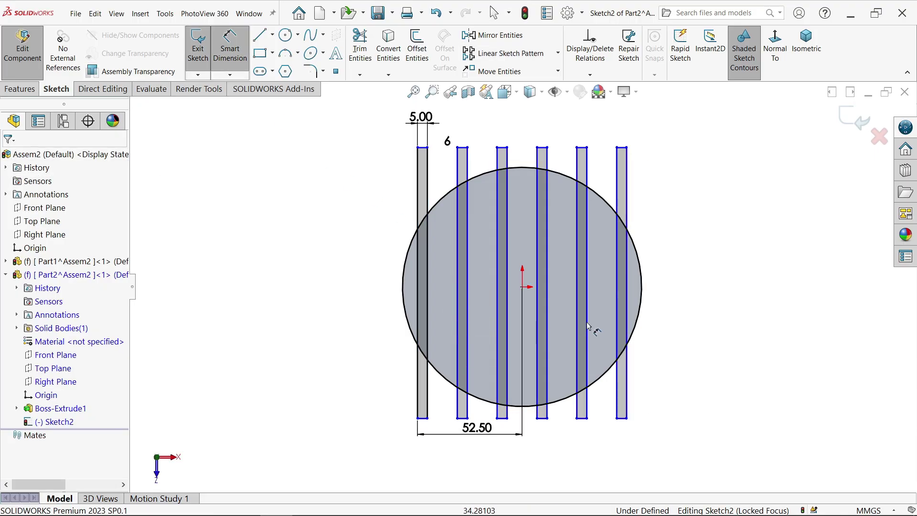
click(627, 301)
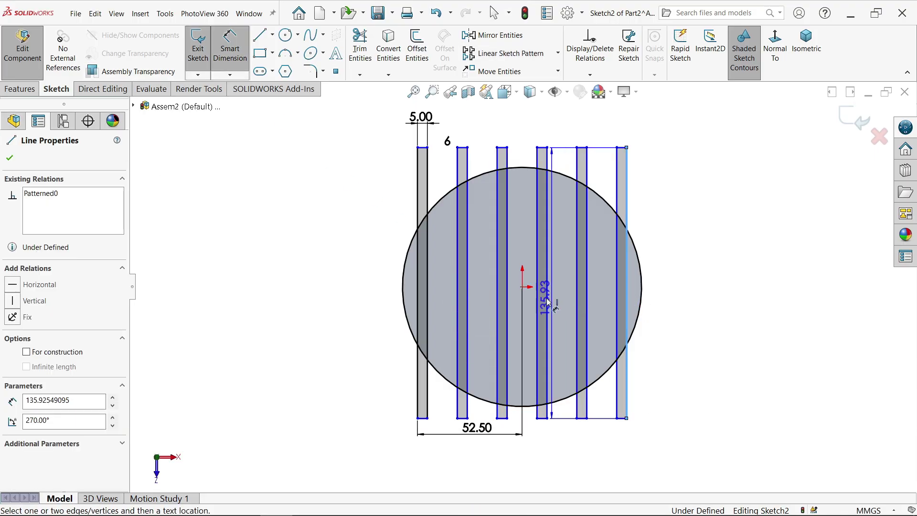
click(522, 287)
click(552, 442)
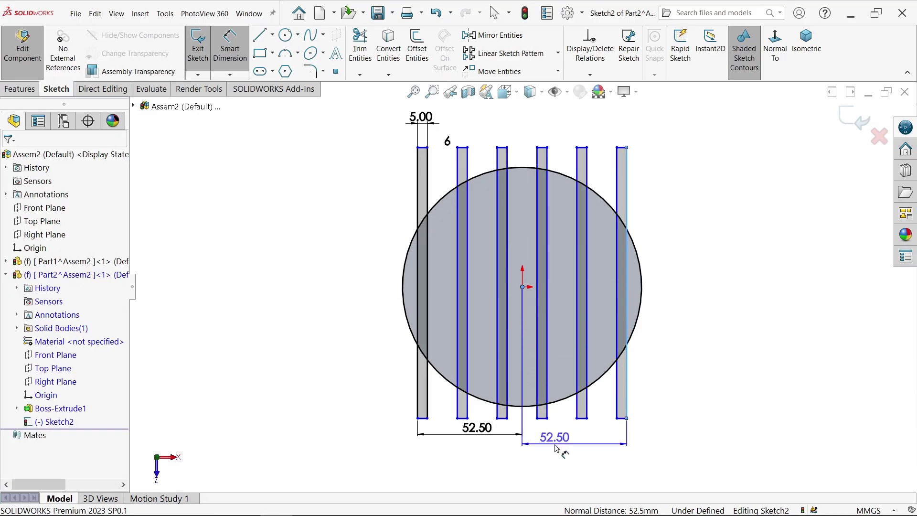
click(482, 425)
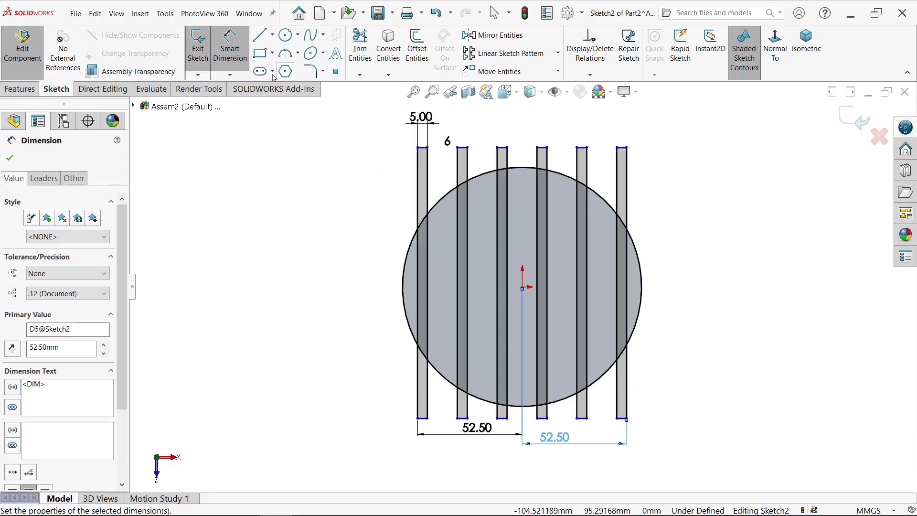
Power-trim all the rectangle lines that extend beyond the upper half of the circle, including their short end lines
click(360, 76)
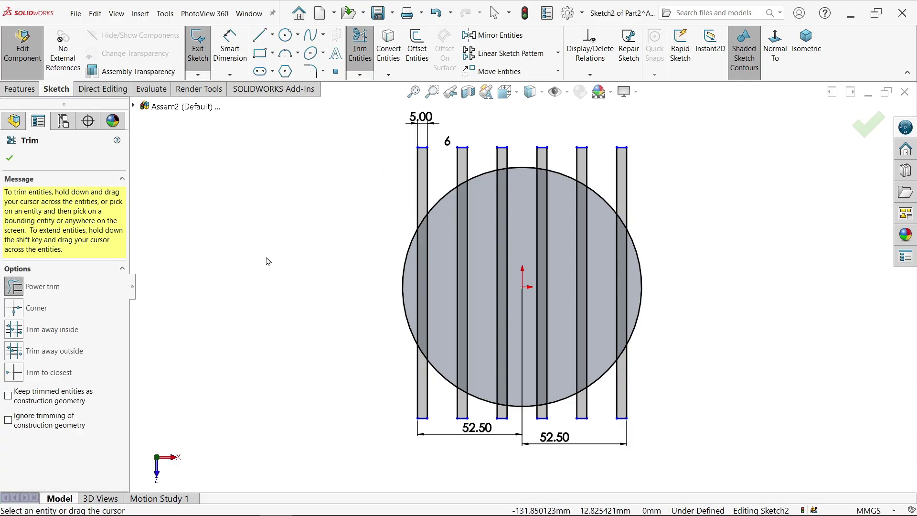
scroll(308, 241, up, 2)
mouse_move(325, 242)
mouse_down()
mouse_move(419, 191)
mouse_move(498, 165)
mouse_move(614, 161)
mouse_move(754, 192)
mouse_up()
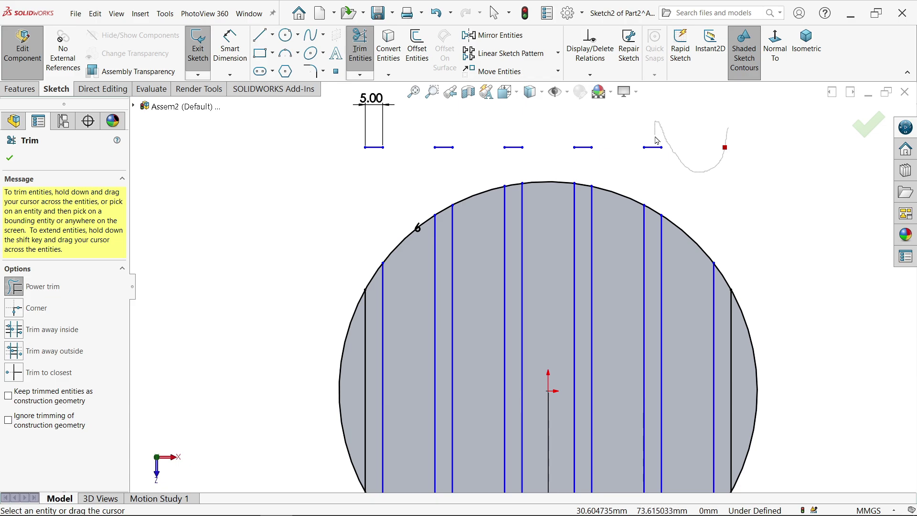
drag(646, 169, 590, 135)
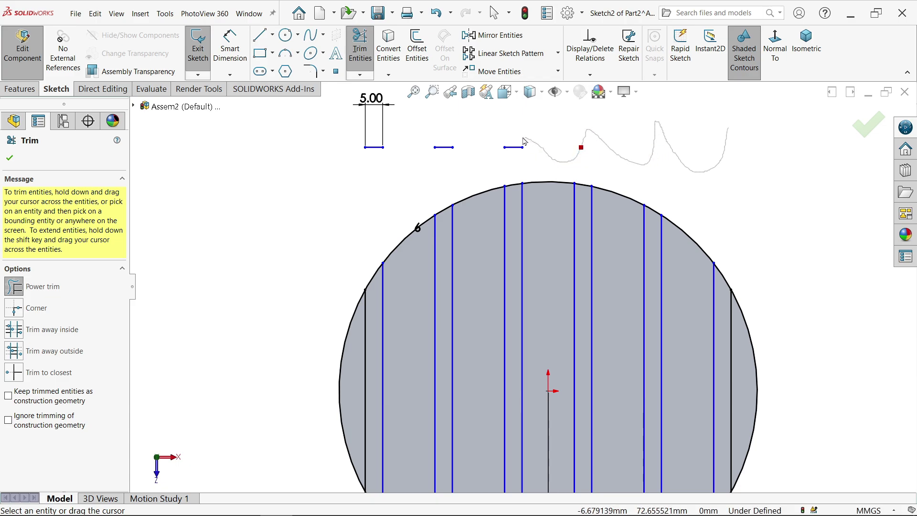
mouse_move(525, 142)
mouse_down()
mouse_move(400, 148)
mouse_move(357, 181)
mouse_up()
Trim the rectangle lines extending below the circle, their short end lines and the lower circle arcs between the strips
scroll(344, 229, up, 3)
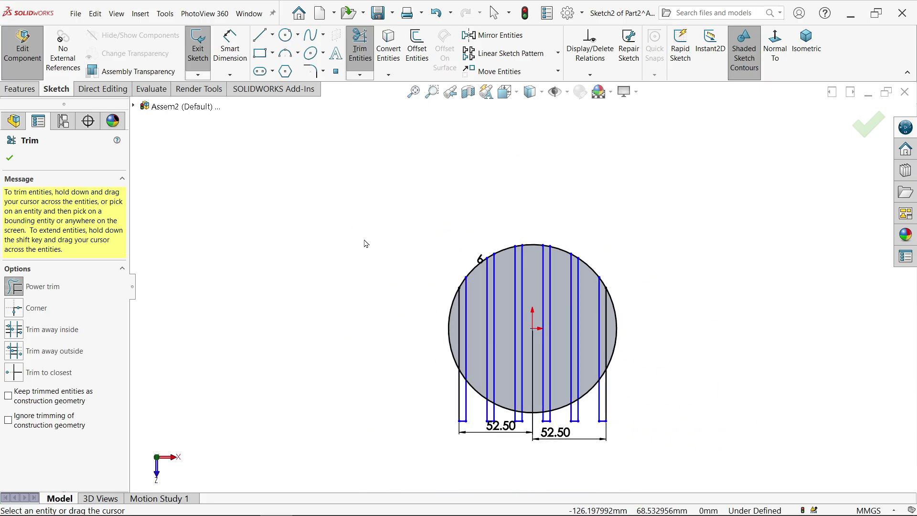
scroll(475, 352, down, 2)
scroll(474, 414, down, 2)
scroll(461, 412, down, 2)
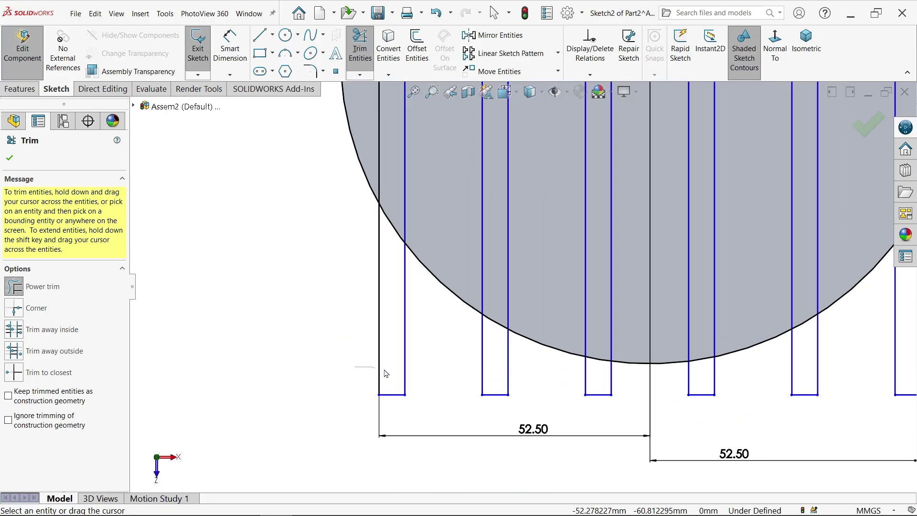
mouse_move(386, 374)
mouse_down()
mouse_move(459, 384)
mouse_move(916, 380)
mouse_up()
scroll(523, 288, up, 1)
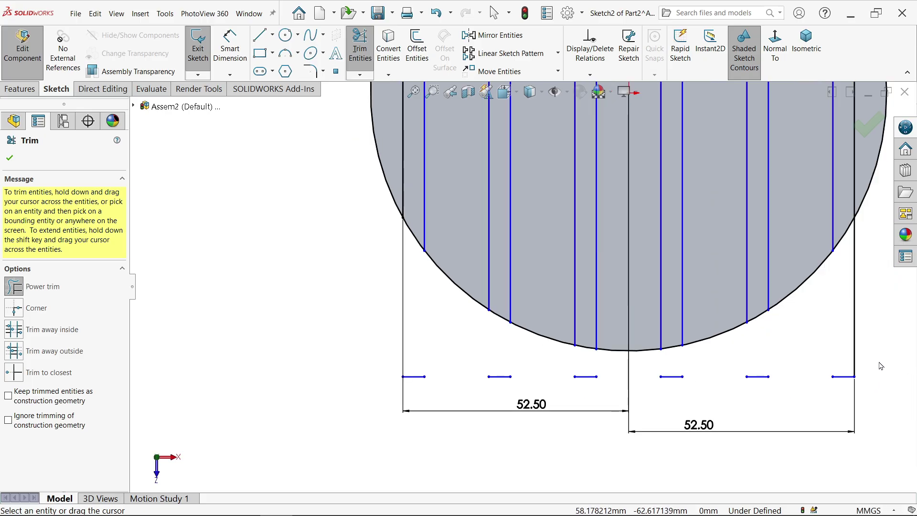
mouse_move(881, 356)
mouse_down()
mouse_move(841, 358)
mouse_move(824, 368)
mouse_up()
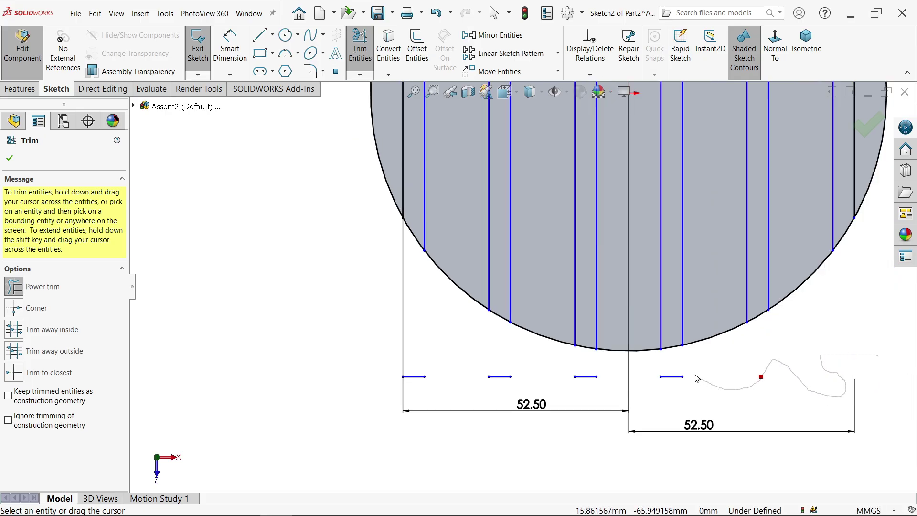
mouse_move(668, 394)
mouse_down()
mouse_move(595, 374)
mouse_move(561, 391)
mouse_up()
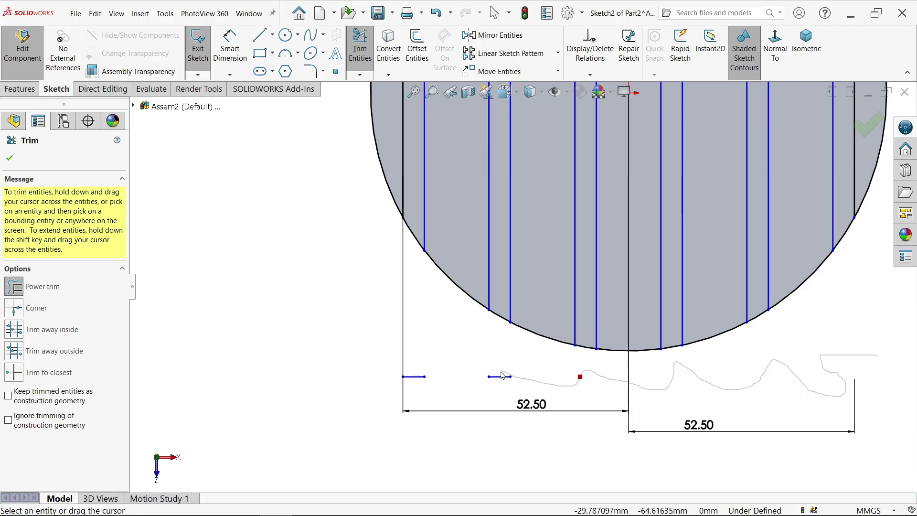
drag(447, 353, 450, 329)
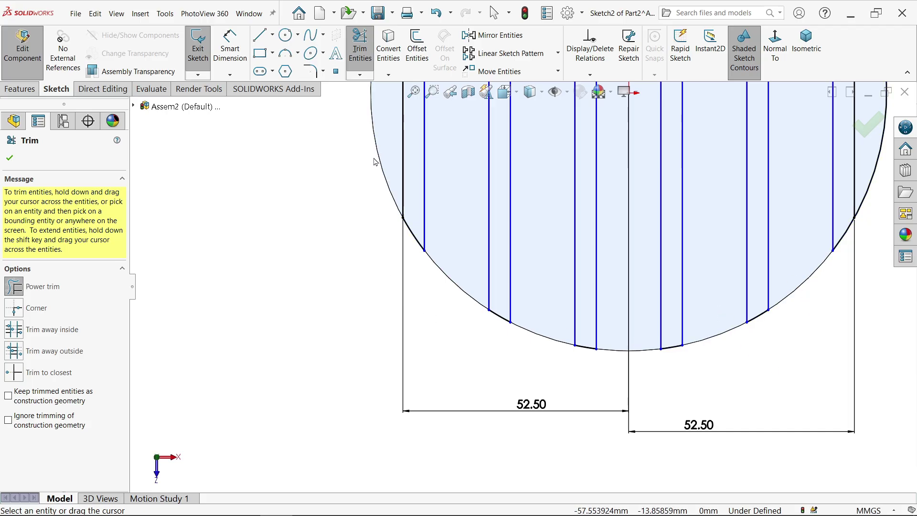
Trim the remaining circle arcs between and outside the strips so that only six closed fin profiles are left
scroll(353, 306, up, 5)
scroll(585, 163, down, 5)
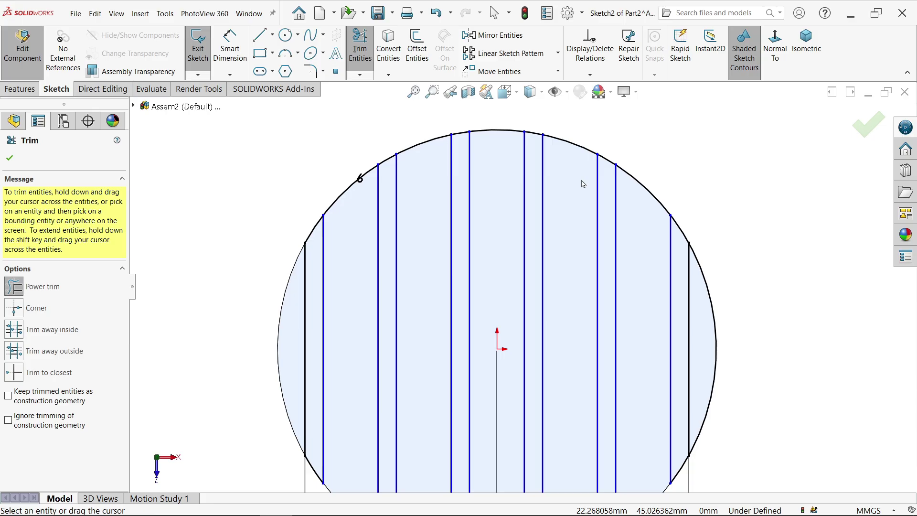
mouse_move(640, 140)
mouse_down()
mouse_move(641, 205)
mouse_move(594, 129)
mouse_move(576, 139)
mouse_move(506, 121)
mouse_move(493, 131)
mouse_move(369, 146)
mouse_up()
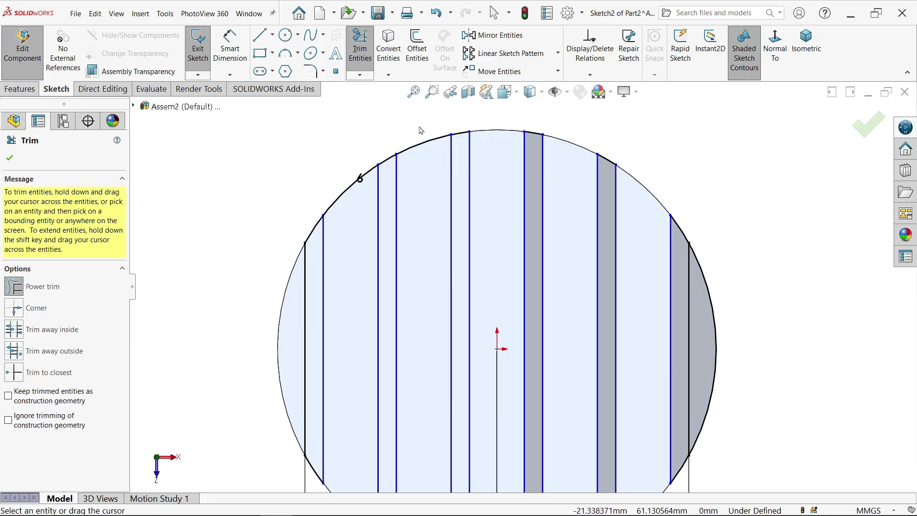
mouse_move(421, 130)
mouse_down()
mouse_move(430, 164)
mouse_move(341, 200)
mouse_move(351, 226)
mouse_up()
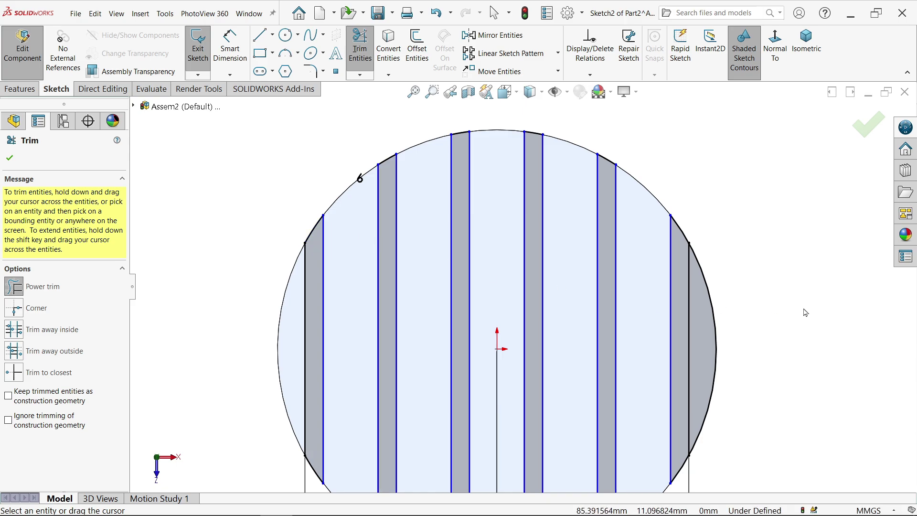
mouse_move(718, 296)
mouse_down()
mouse_move(710, 303)
mouse_move(730, 328)
mouse_up()
scroll(521, 334, up, 4)
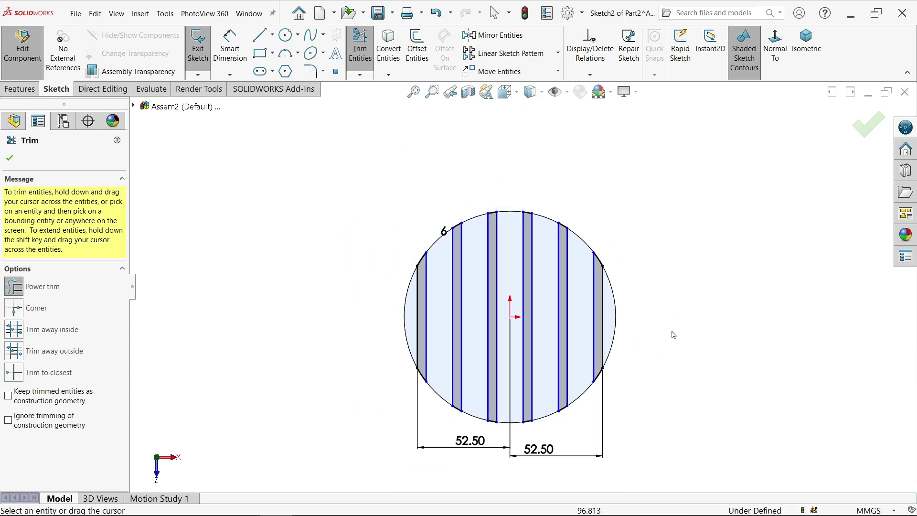
scroll(520, 362, down, 2)
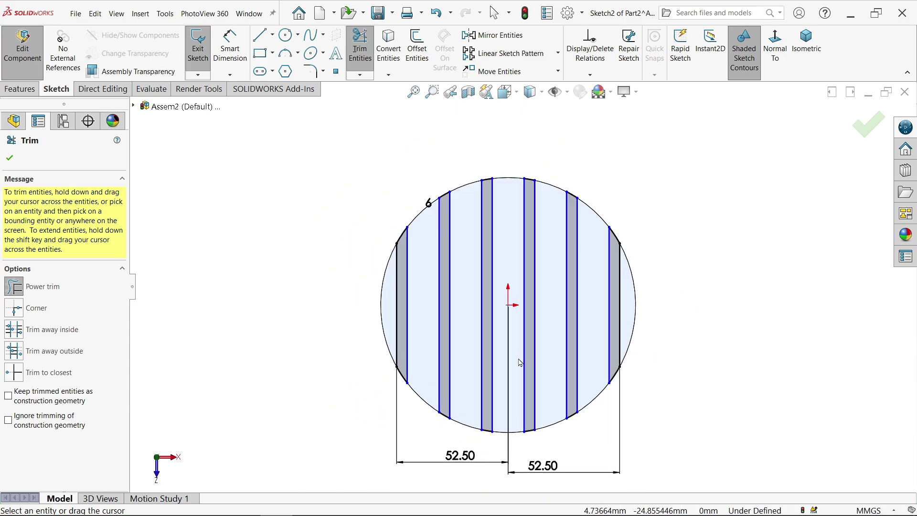
click(10, 159)
Dimension the width of the first fin profile, between its two vertical lines, as 5 mm
click(230, 48)
scroll(421, 242, up, 3)
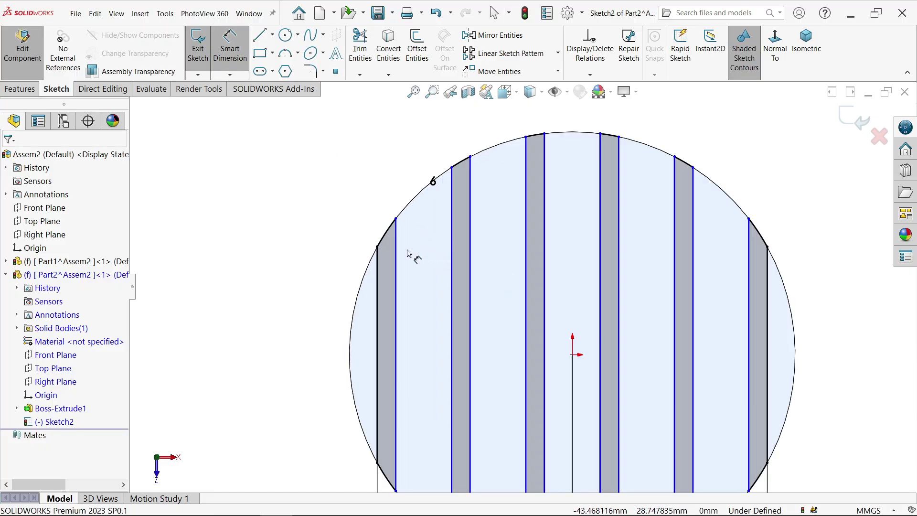
click(396, 256)
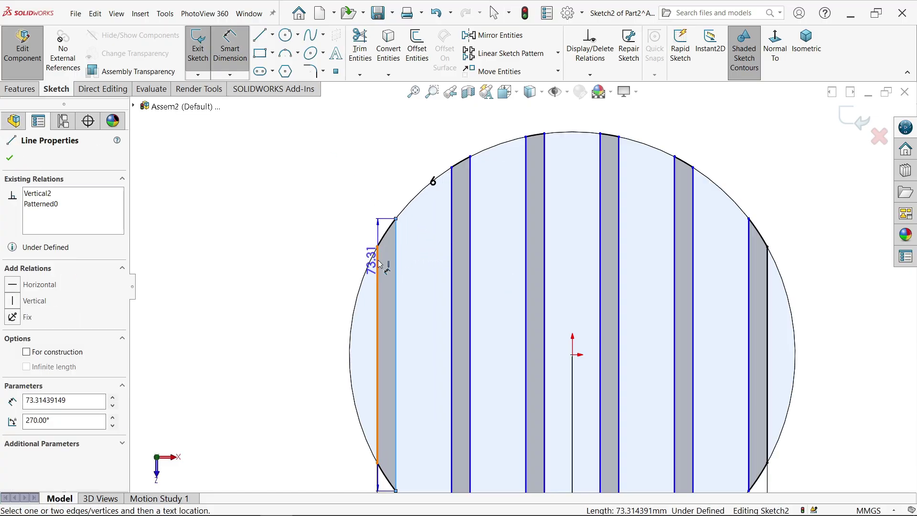
click(377, 261)
click(382, 194)
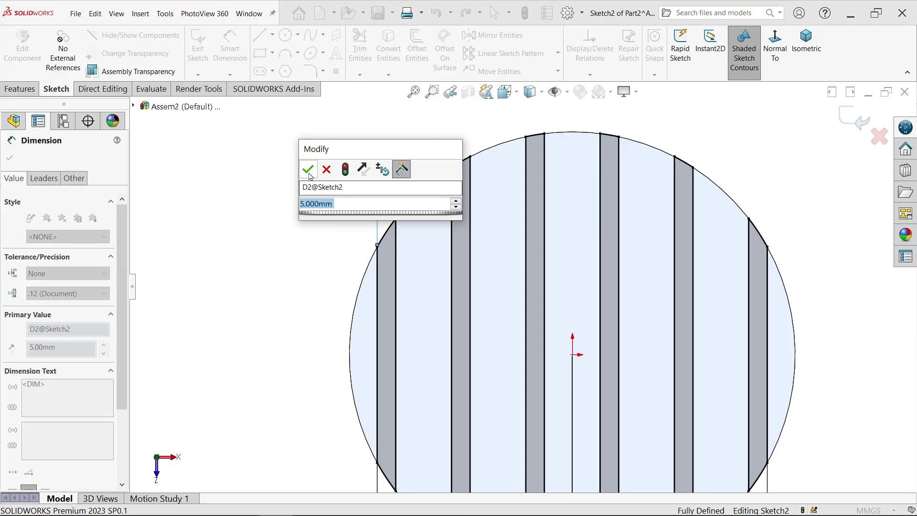
key(Return)
scroll(497, 180, up, 1)
scroll(525, 249, up, 2)
scroll(585, 282, down, 1)
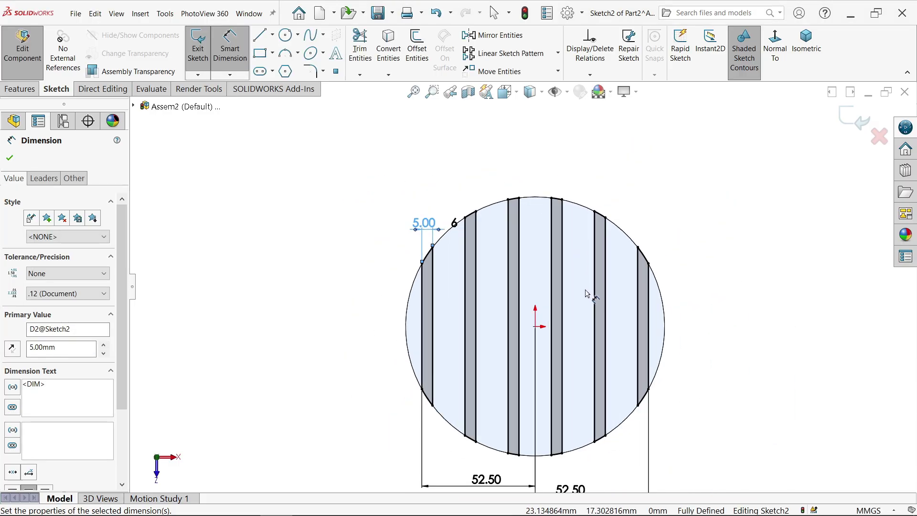
click(10, 158)
Extrude the six fin profiles upward as a blind boss 100 mm deep, merged with the disc
click(19, 89)
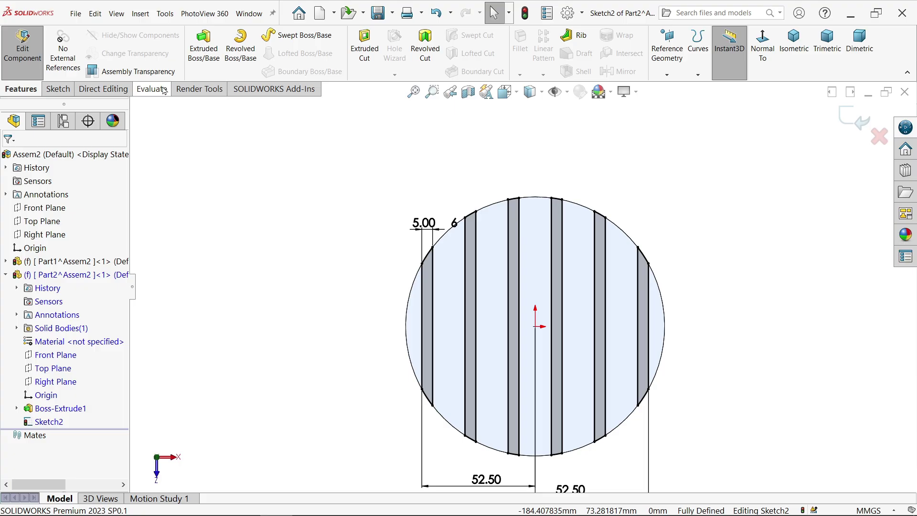
click(213, 62)
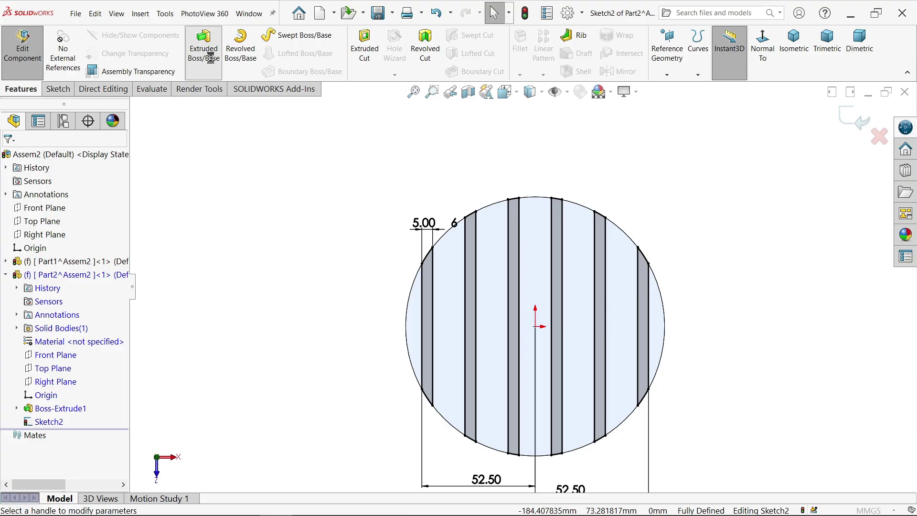
click(794, 42)
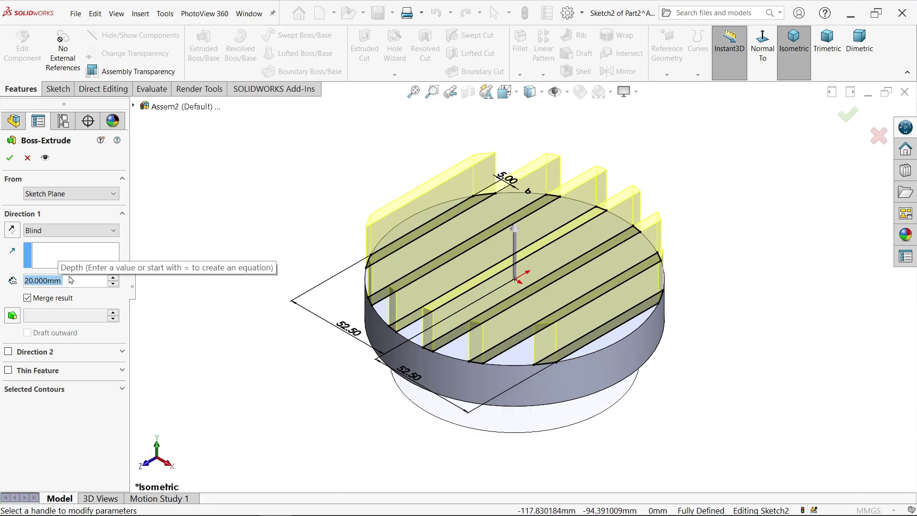
text(100)
key(Return)
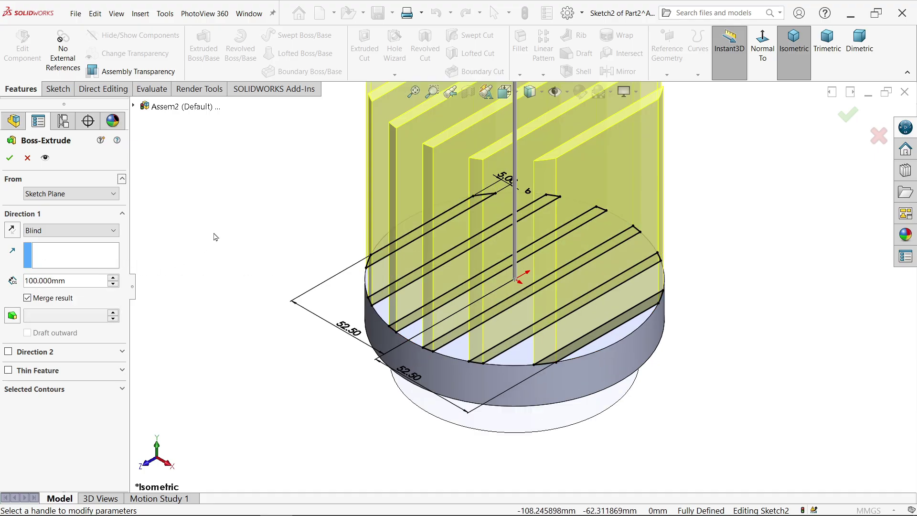
key(f)
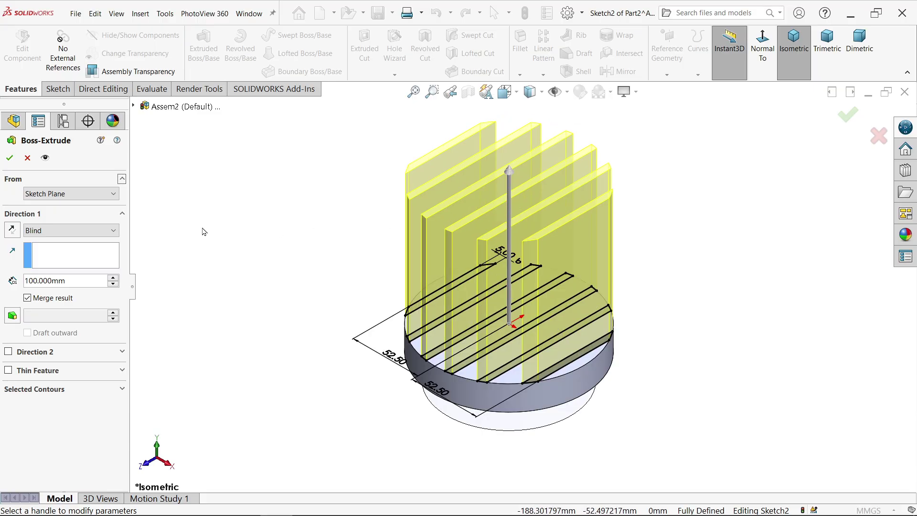
click(12, 160)
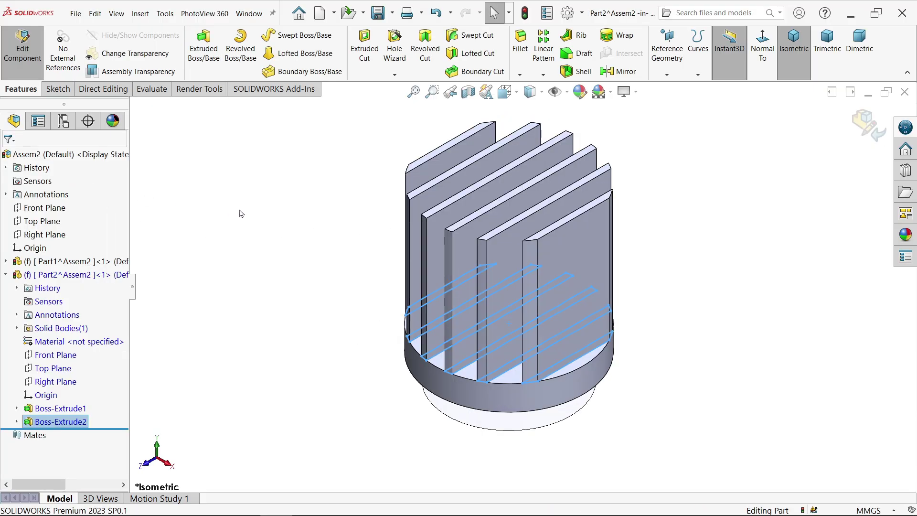
Finish editing the fin part and return to the assembly in isometric view
click(257, 210)
middle_drag(318, 297, 324, 271)
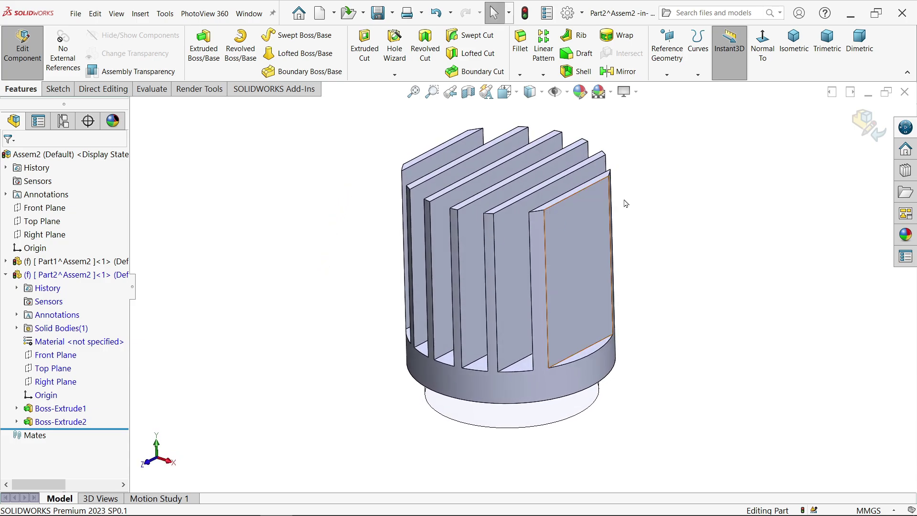
click(871, 128)
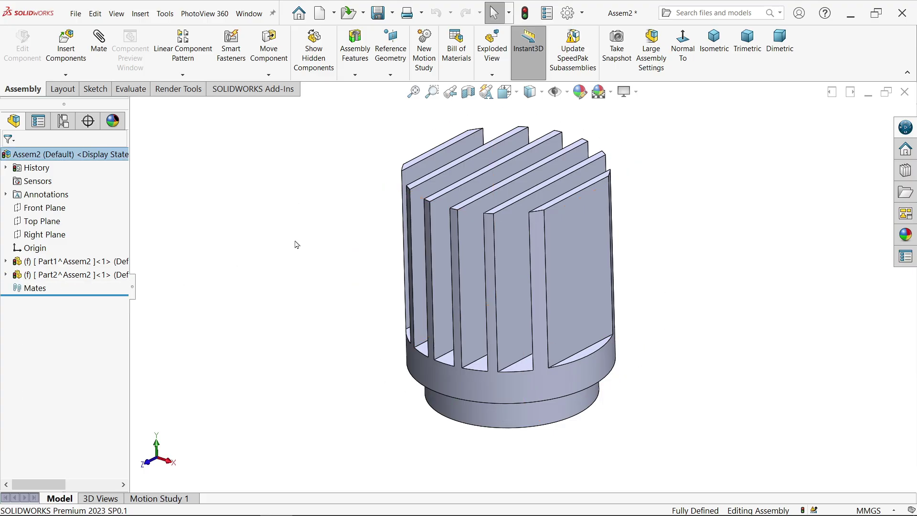
click(713, 42)
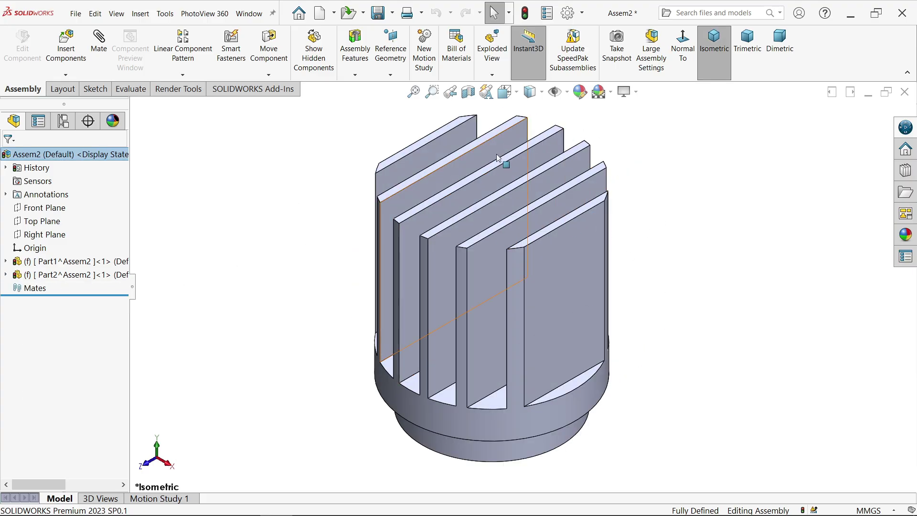
Start saving the assembly and choose the Heat Sink folder on the Desktop as its location
click(378, 14)
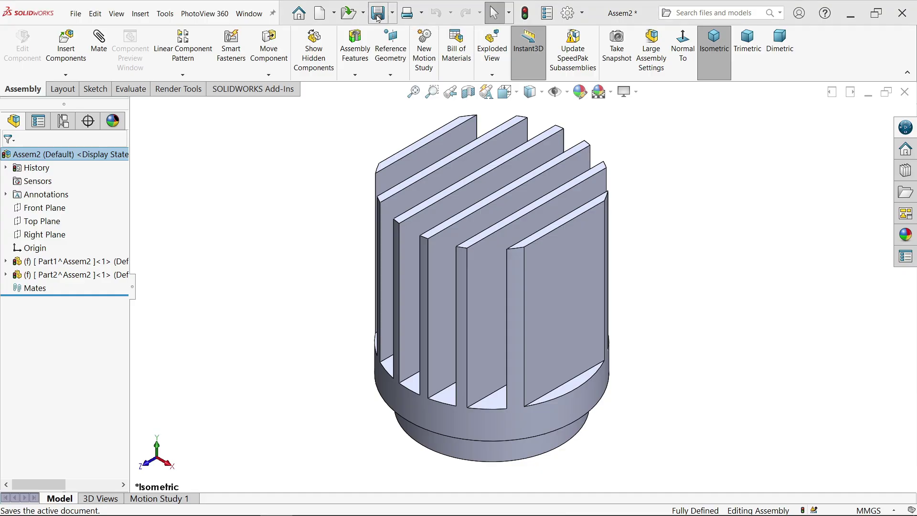
click(255, 241)
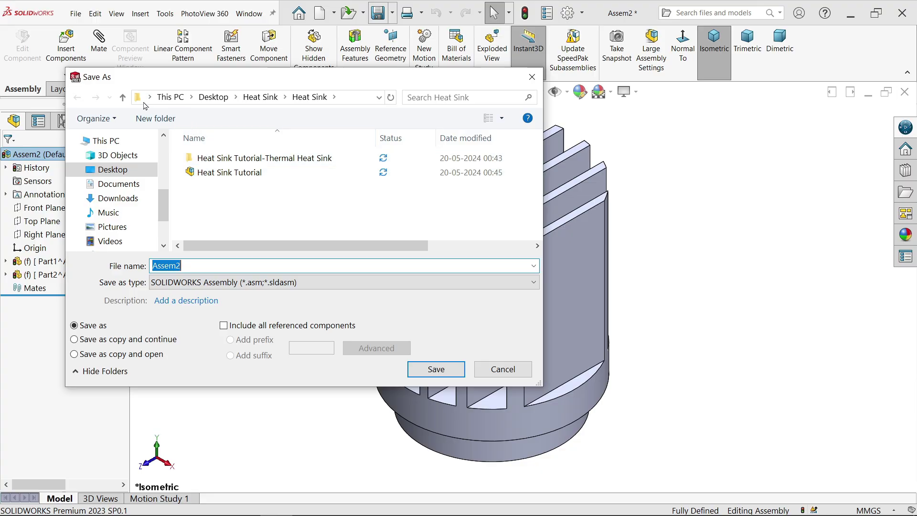
click(124, 99)
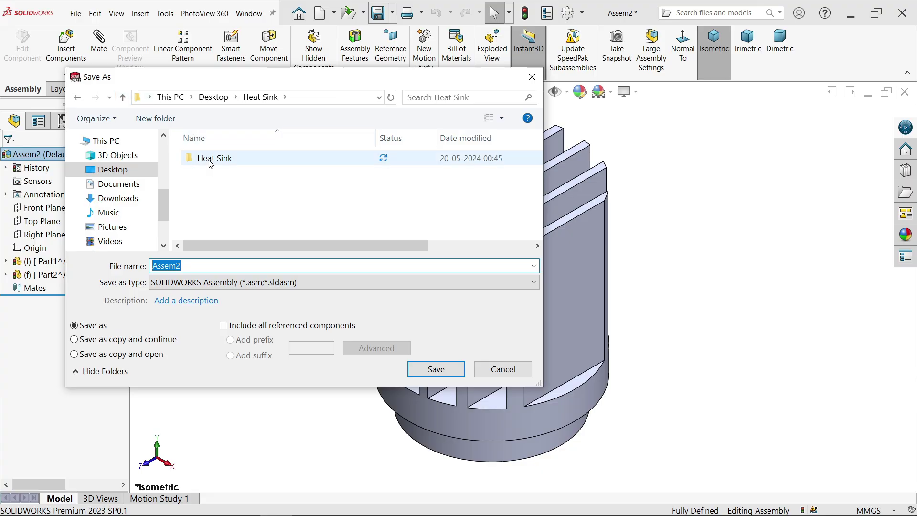
click(123, 97)
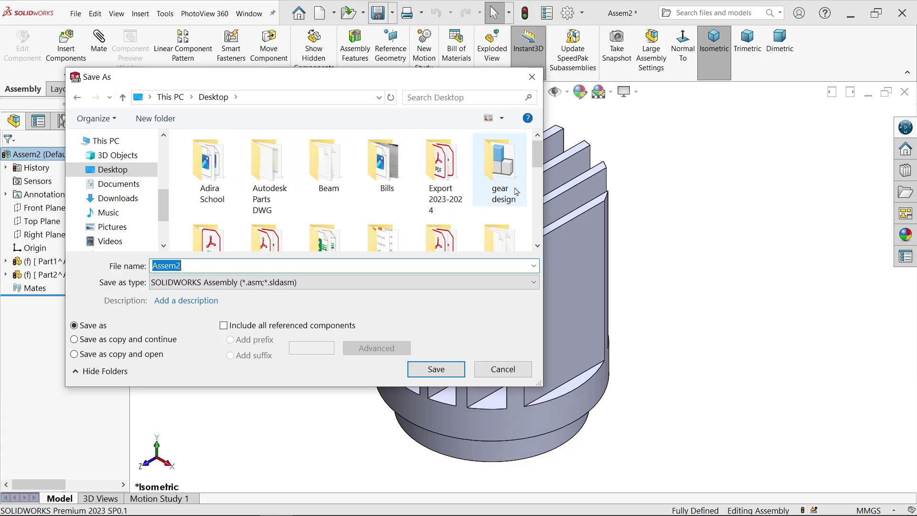
scroll(538, 160, down, 2)
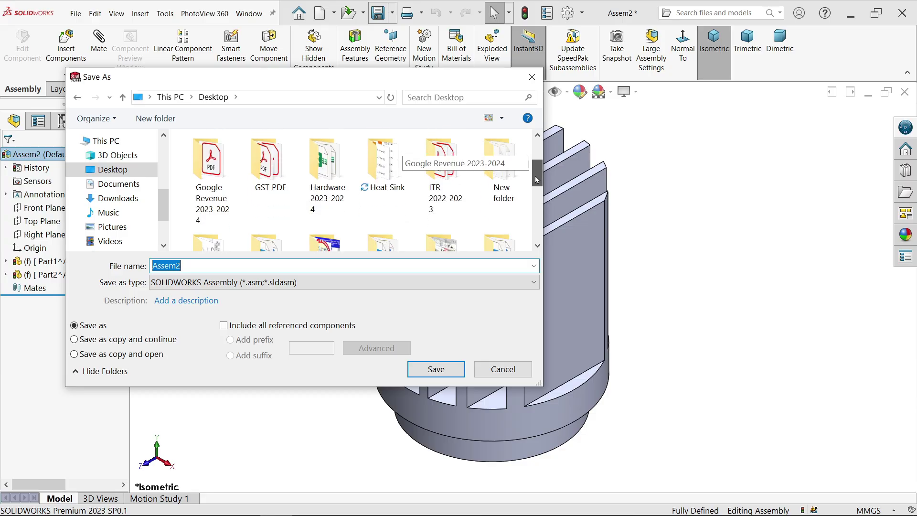
click(381, 170)
double_click(381, 169)
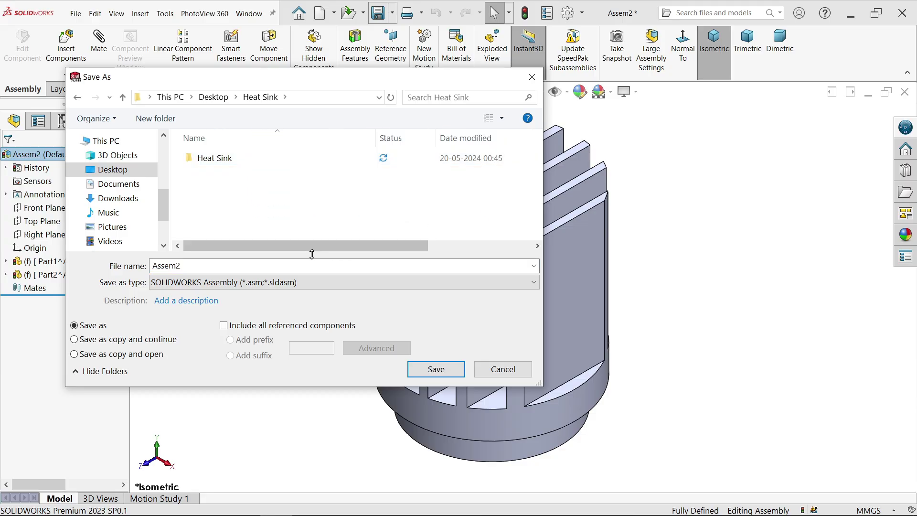
Save the assembly as Thermal Analysis, with its virtual components Part1 and Part2 saved externally
double_click(203, 266)
key(BackSpace)
text(Thermal Analysi)
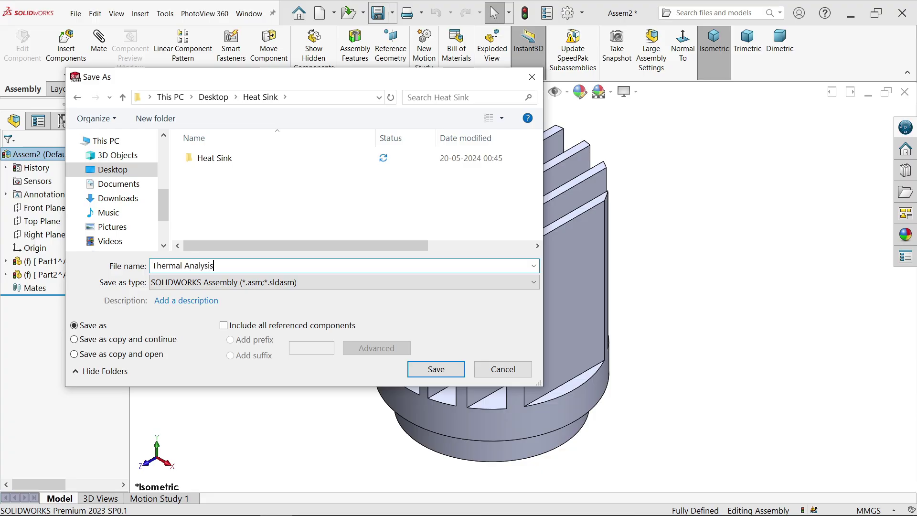
click(436, 370)
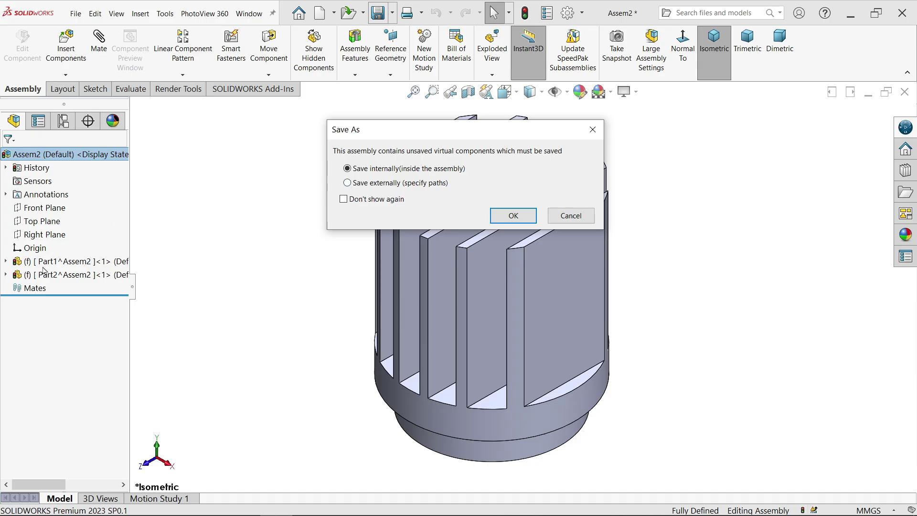
click(351, 185)
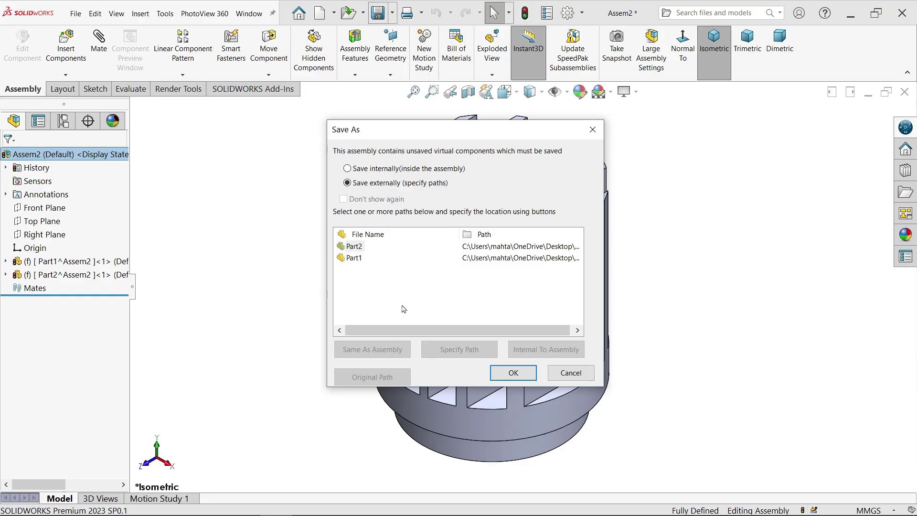
click(504, 375)
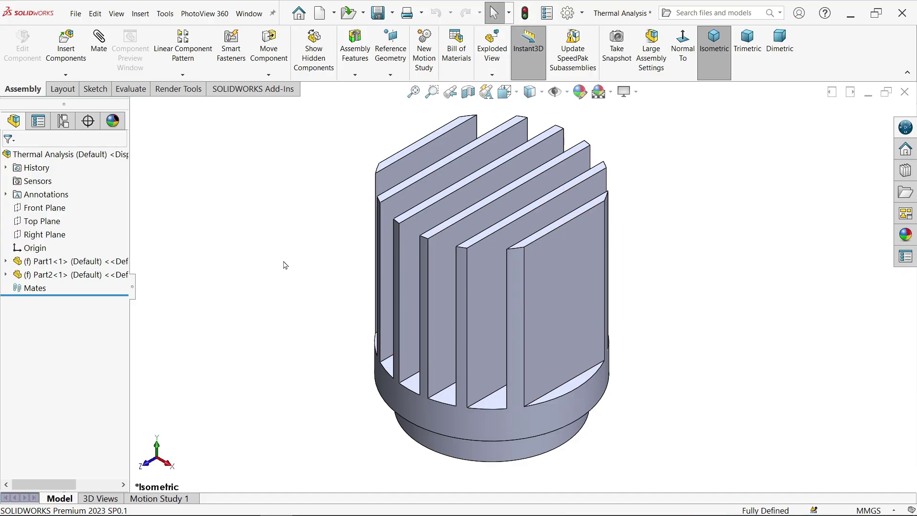
Enable the SOLIDWORKS Simulation add-in for the current session and for start-up
click(253, 96)
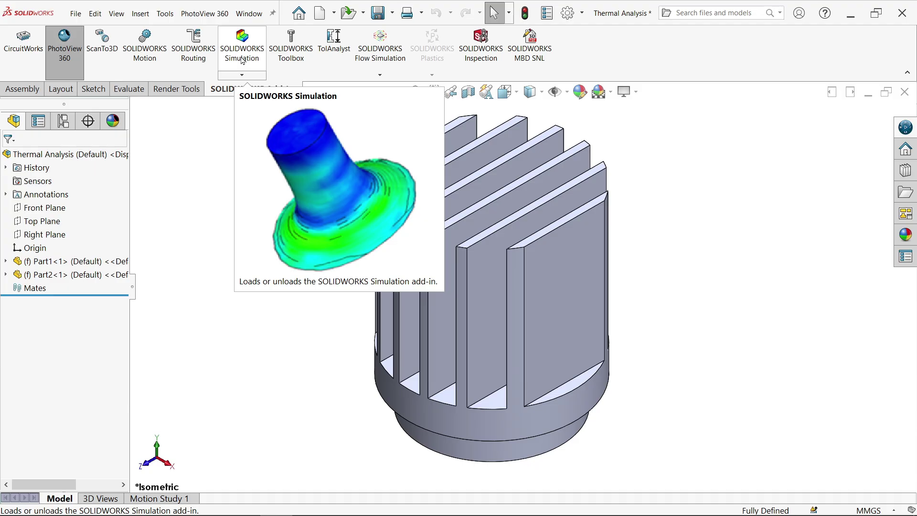
click(582, 13)
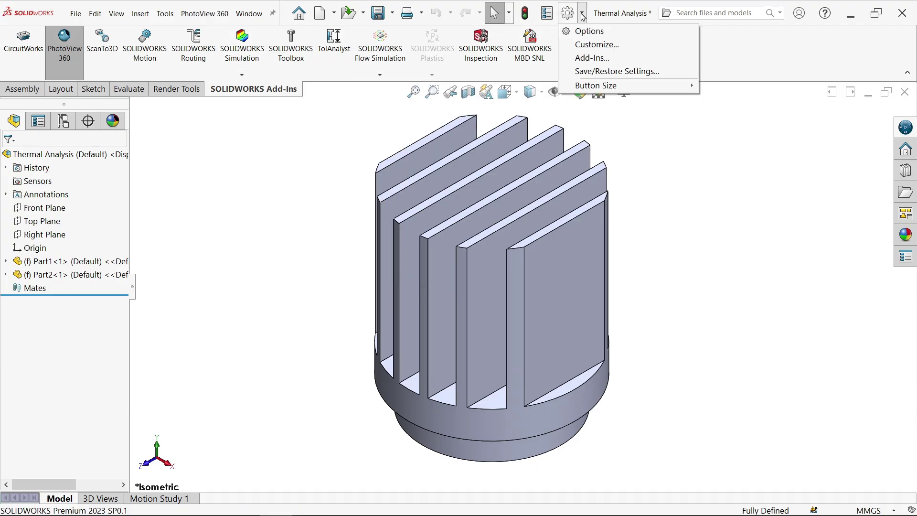
click(591, 58)
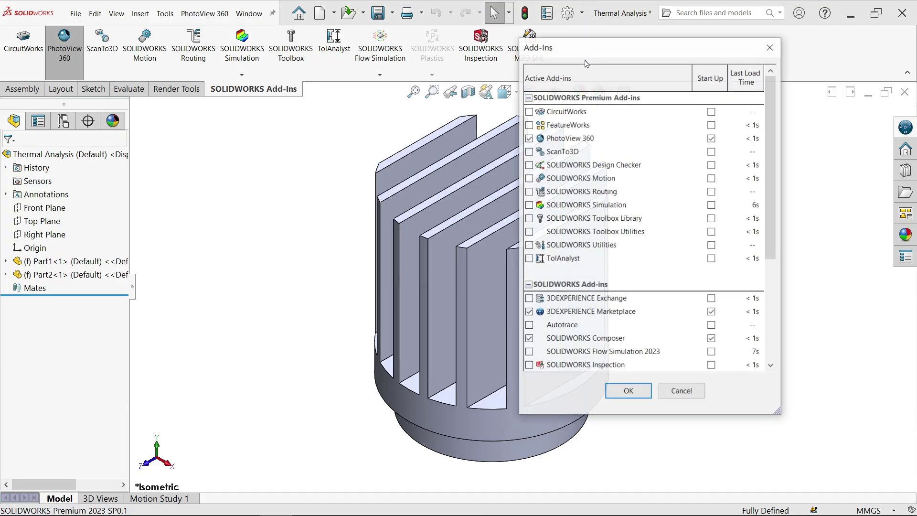
click(529, 205)
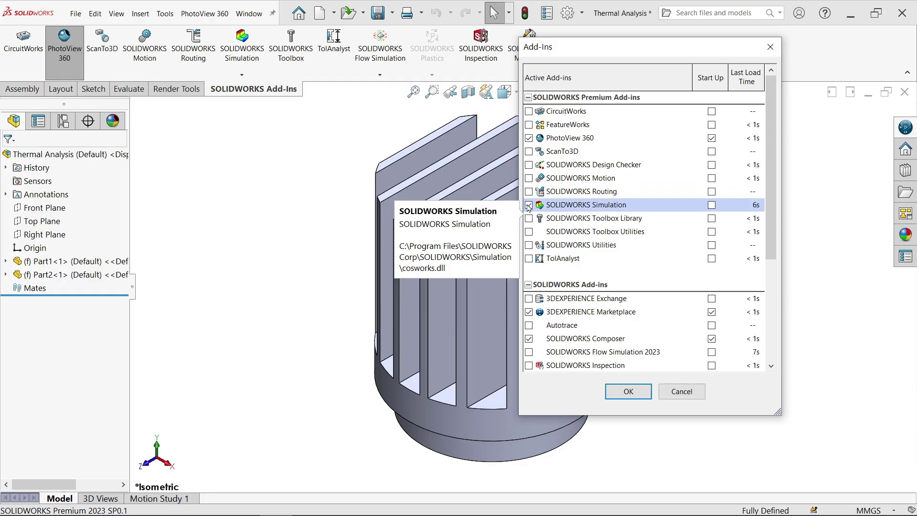
click(712, 205)
click(621, 392)
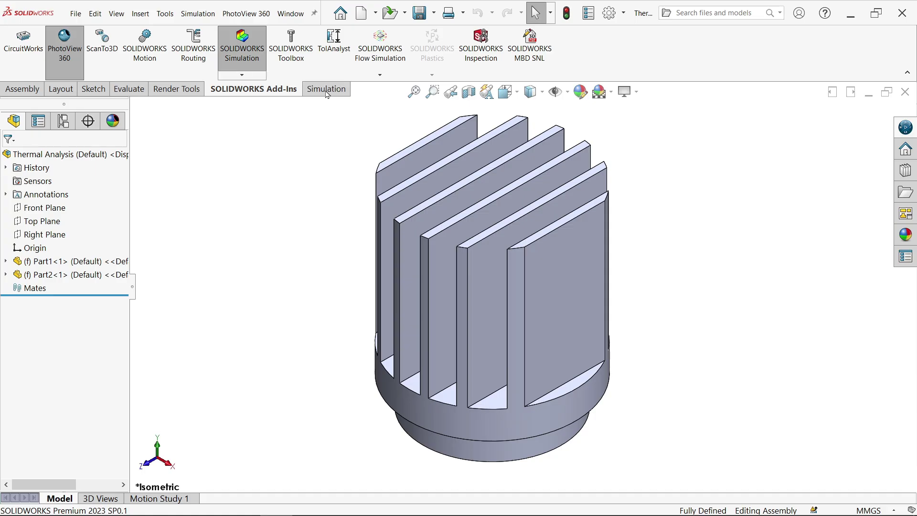
Create a new Thermal simulation study named Thermal Analysis
click(326, 91)
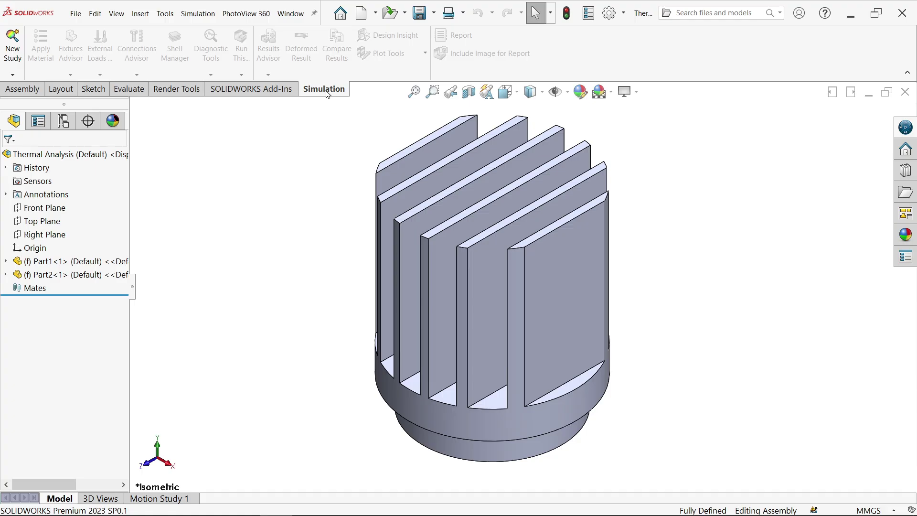
click(12, 75)
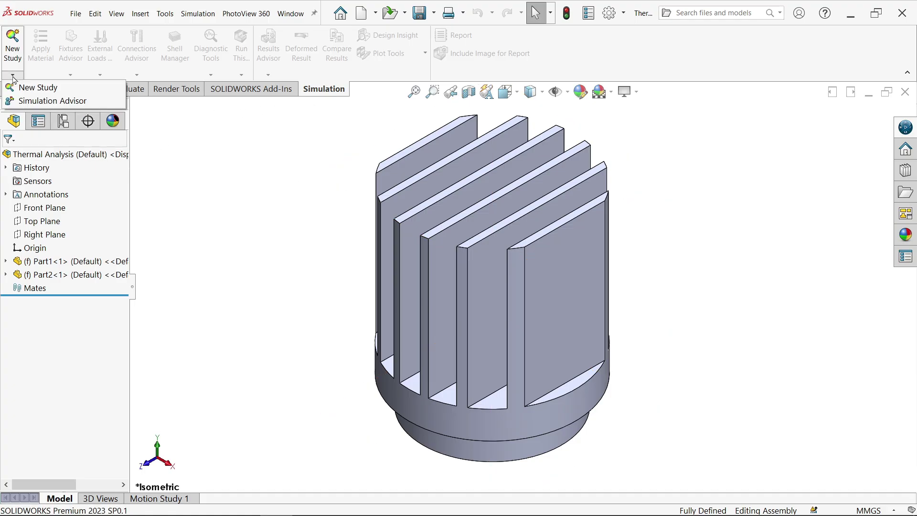
click(26, 89)
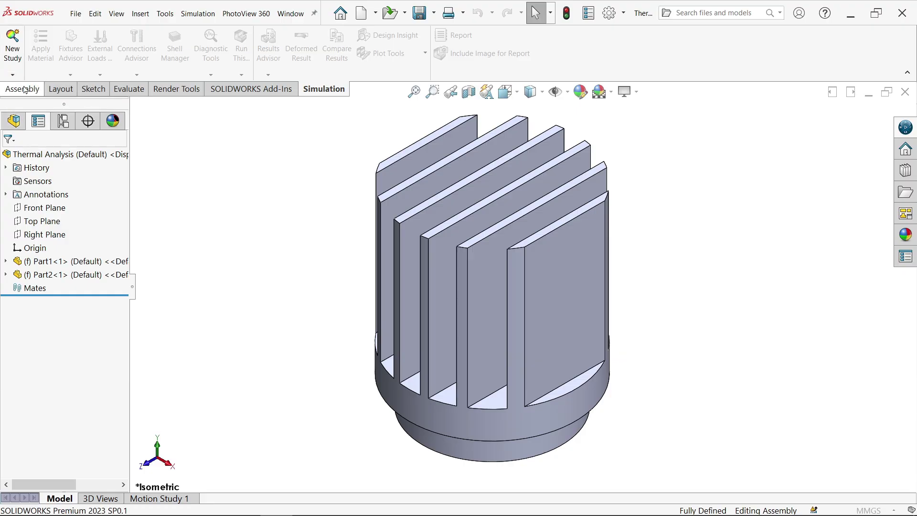
drag(124, 221, 123, 278)
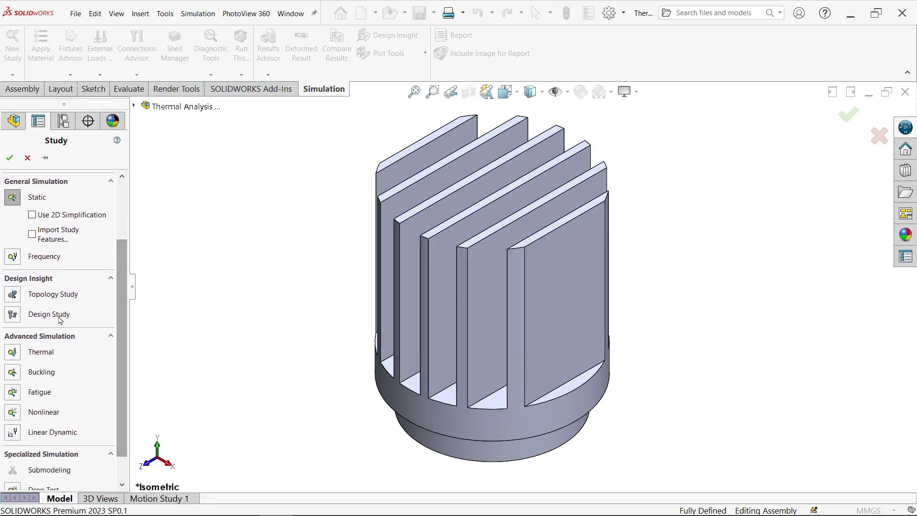
click(12, 353)
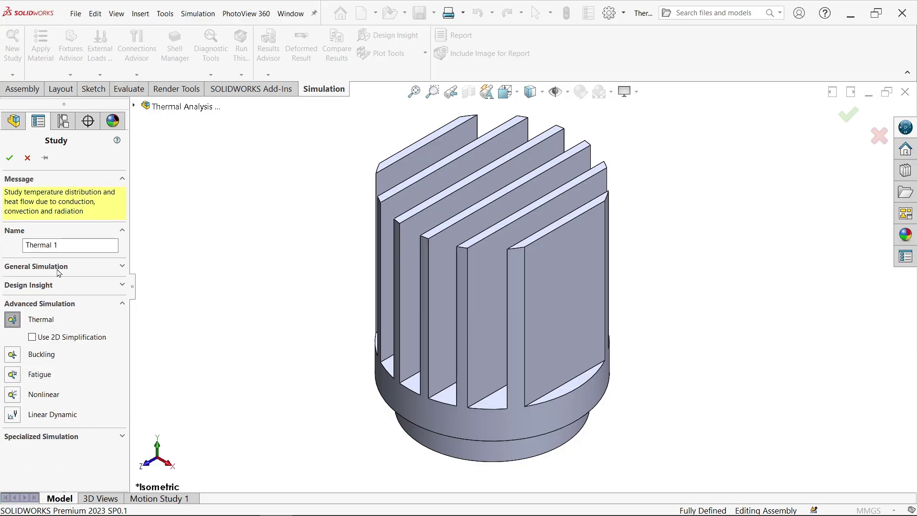
click(68, 244)
text(Analysis)
click(9, 158)
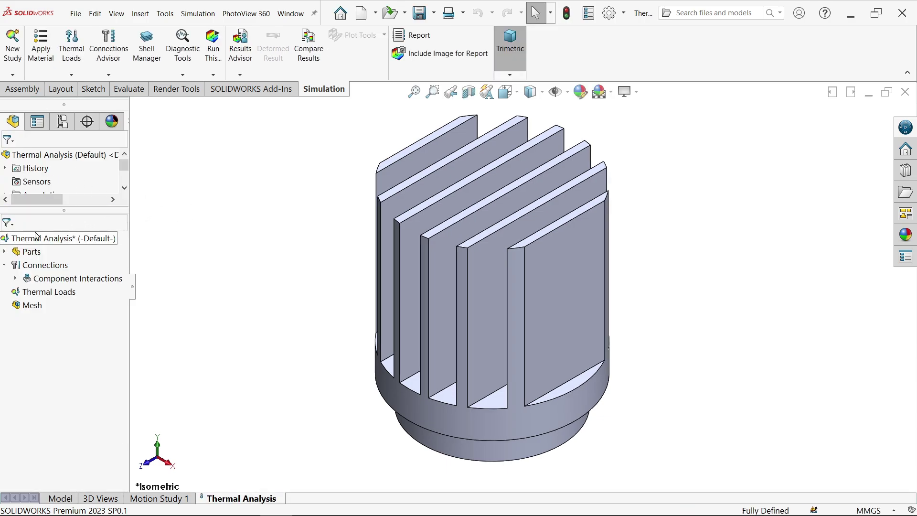
Assign the favorite material Copper to the base part, Part1-1, in the thermal study
click(4, 253)
click(43, 267)
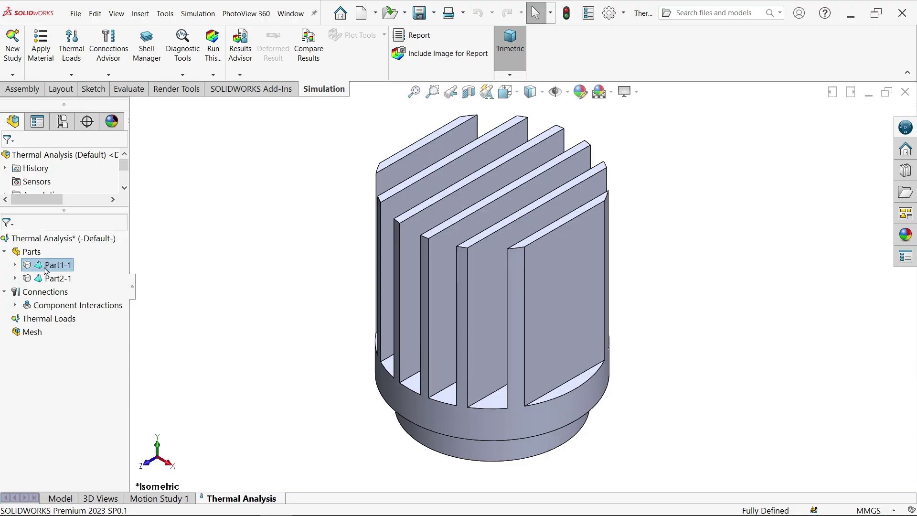
click(53, 278)
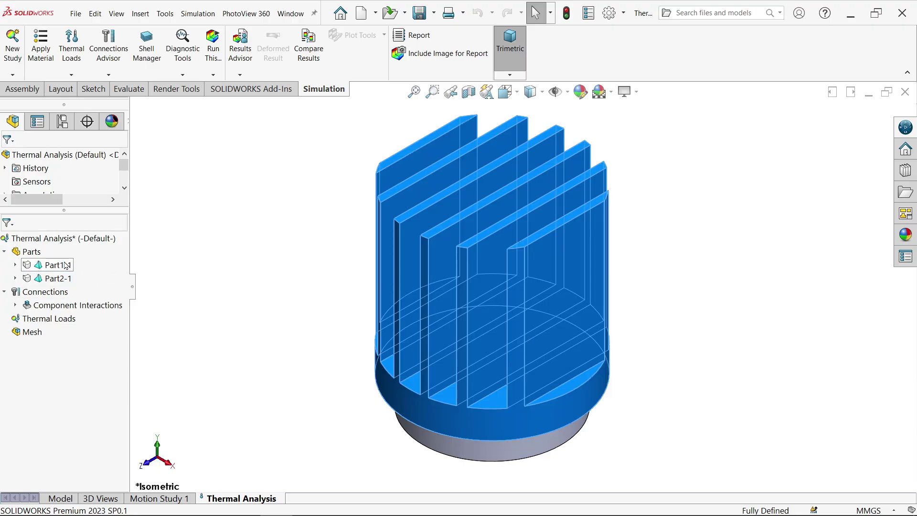
click(59, 268)
right_click(58, 267)
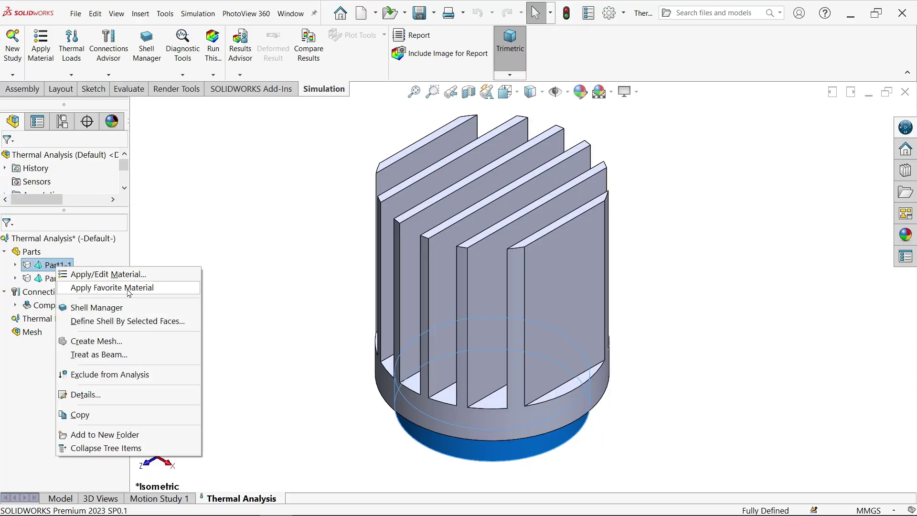
mouse_move(126, 288)
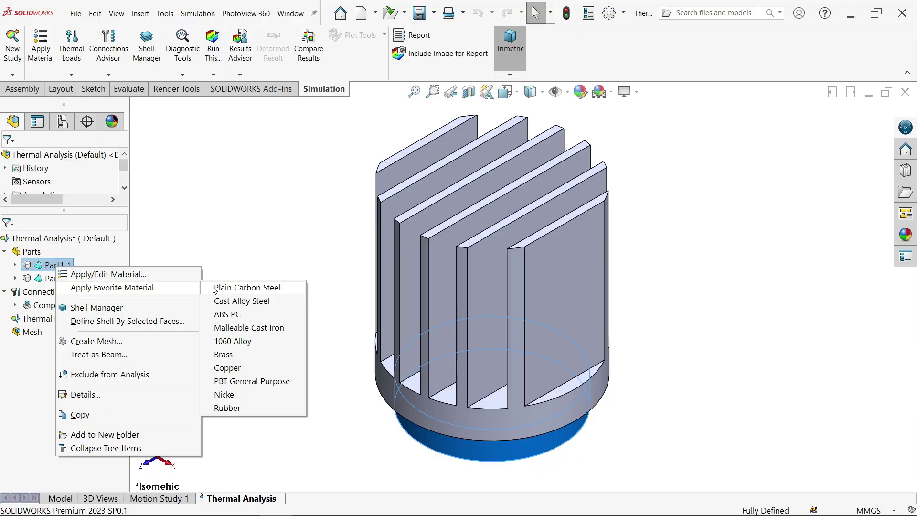
click(232, 375)
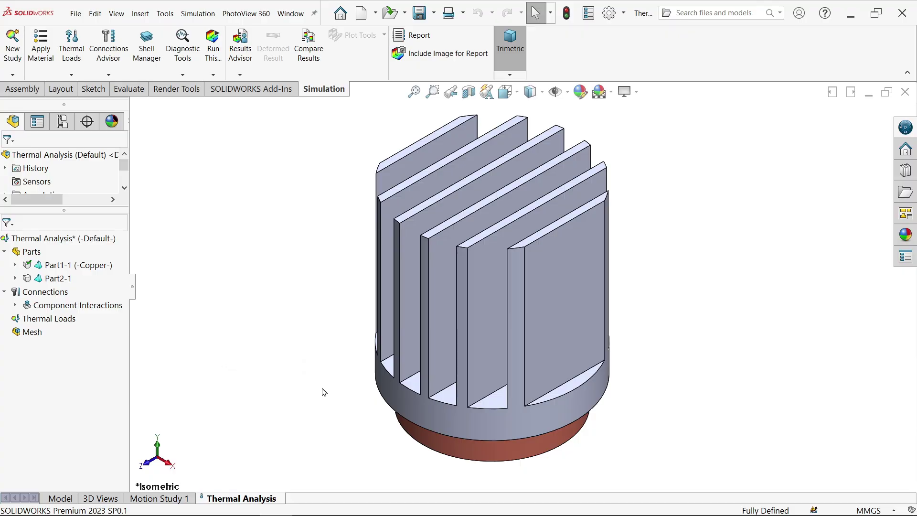
Assign Plain Carbon Steel from the Steel materials to the fin part, Part2-1, in the thermal study
middle_drag(314, 354, 317, 256)
click(63, 281)
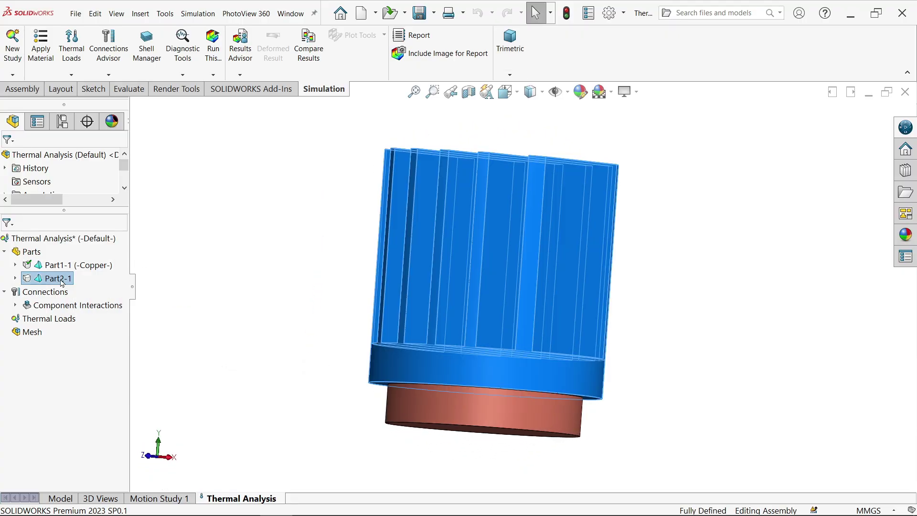
right_click(63, 280)
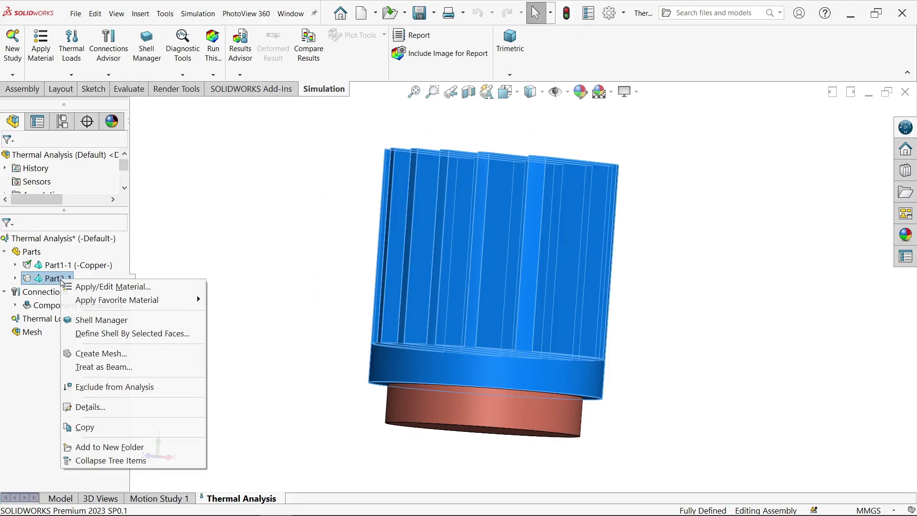
click(95, 290)
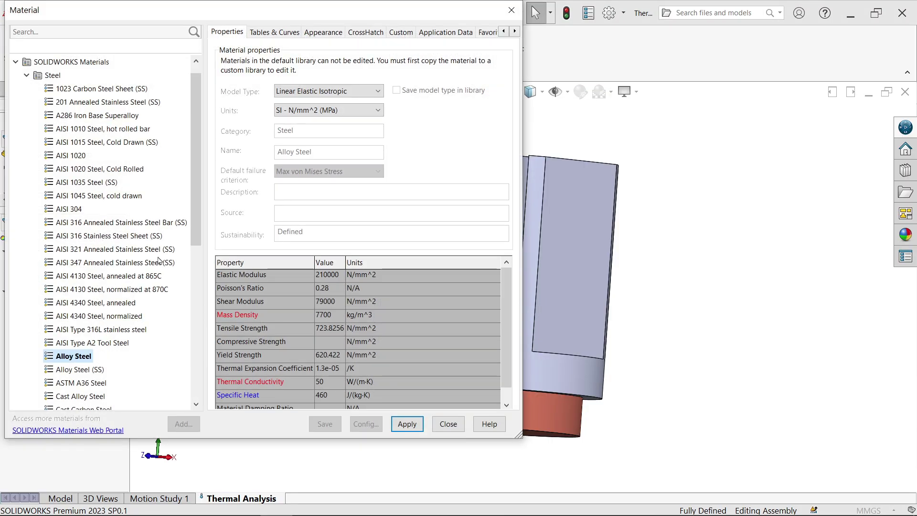
mouse_move(196, 235)
mouse_down()
mouse_move(196, 245)
mouse_move(205, 194)
mouse_move(203, 245)
mouse_up()
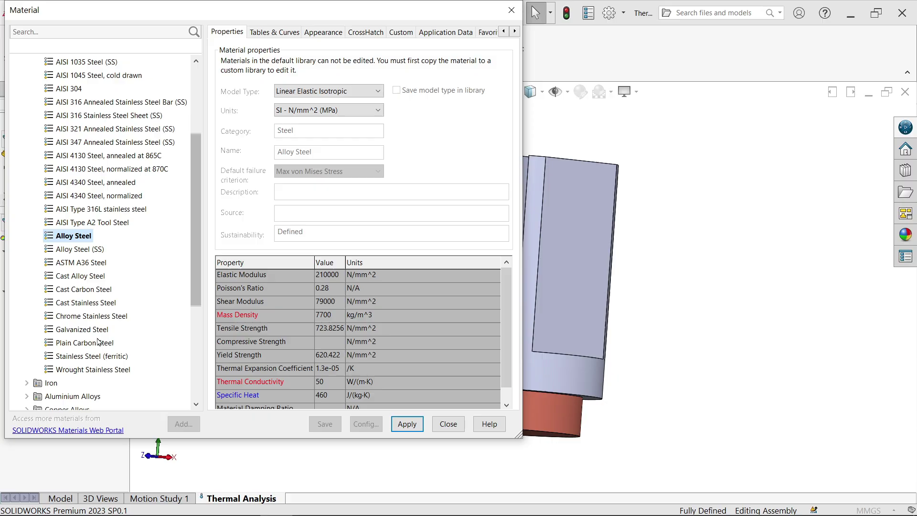
click(96, 343)
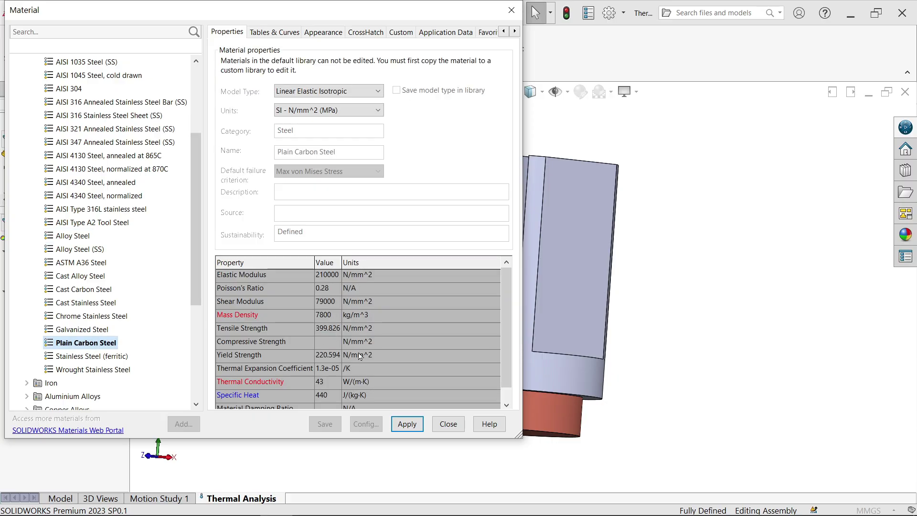
click(410, 425)
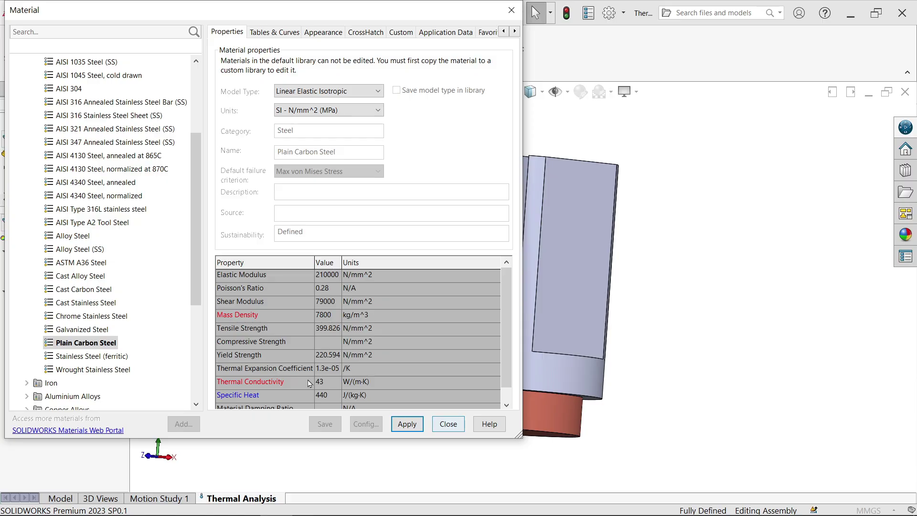
click(87, 344)
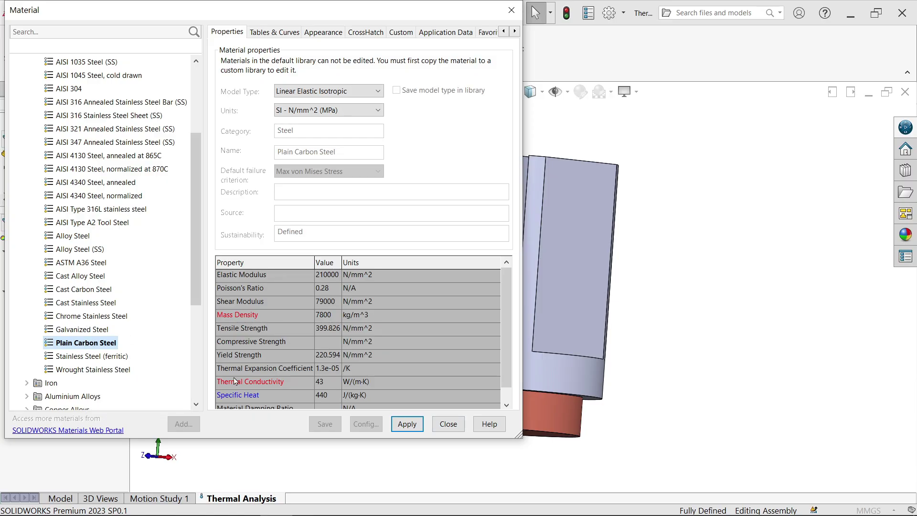
click(401, 428)
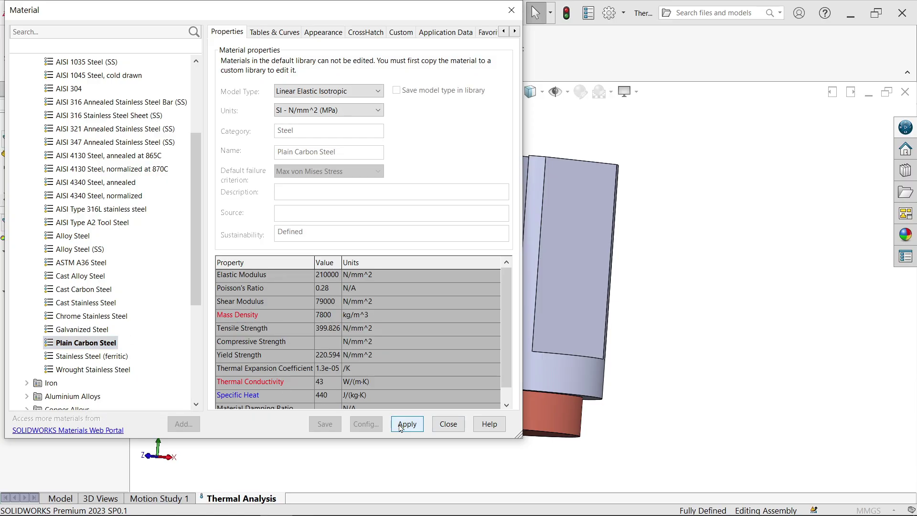
click(448, 425)
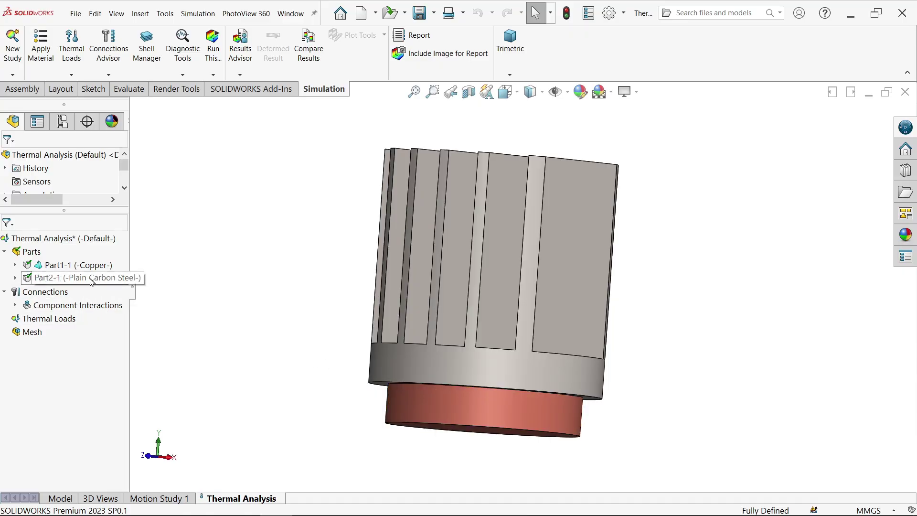
Define a manual Thermal Resistance local interaction between the underside face of Part2 and the hidden contact face of copper Part1
middle_drag(240, 281, 248, 322)
click(510, 48)
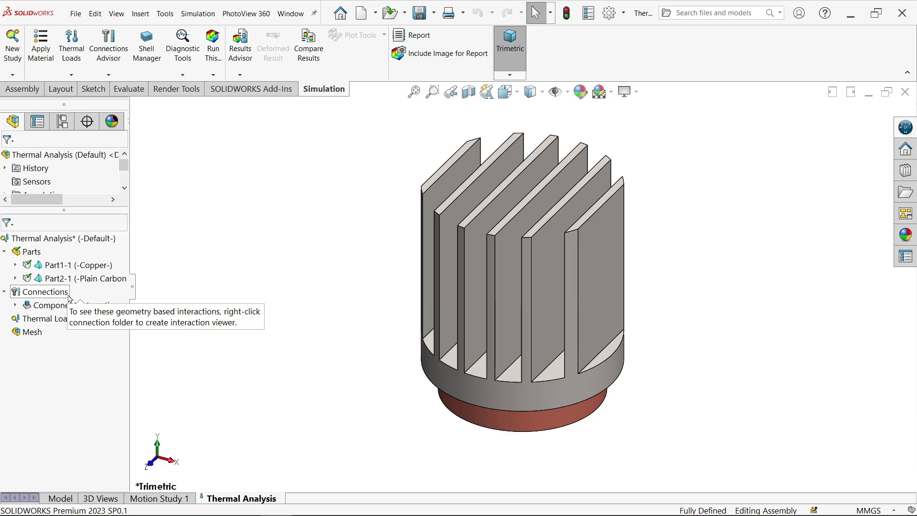
right_click(45, 293)
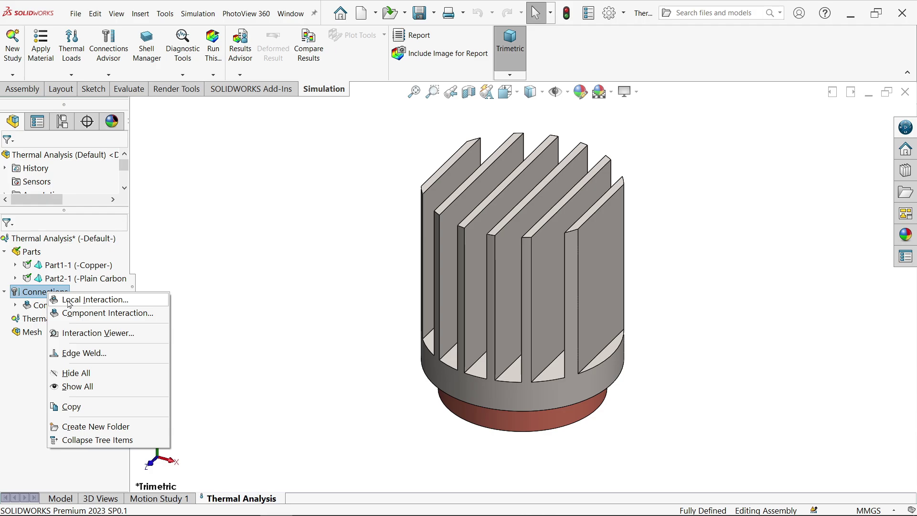
click(70, 301)
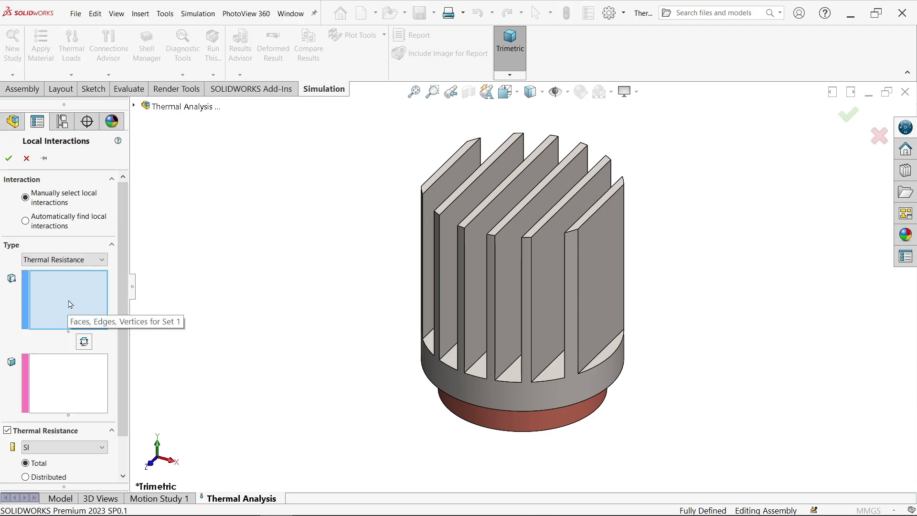
middle_drag(339, 371, 358, 229)
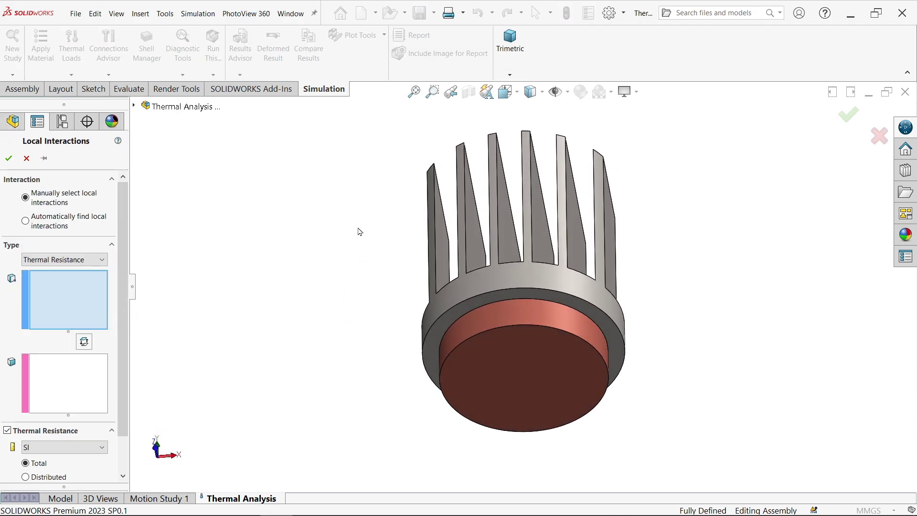
scroll(592, 364, down, 4)
scroll(591, 363, down, 1)
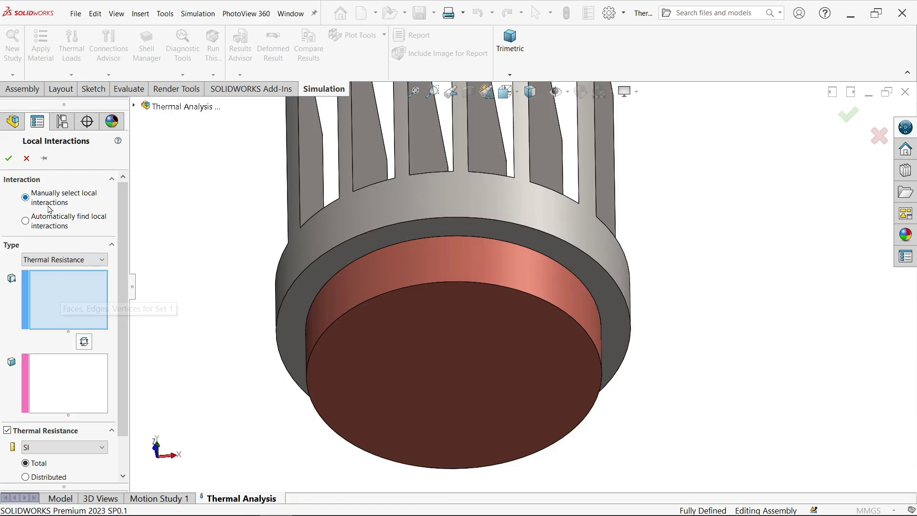
click(346, 255)
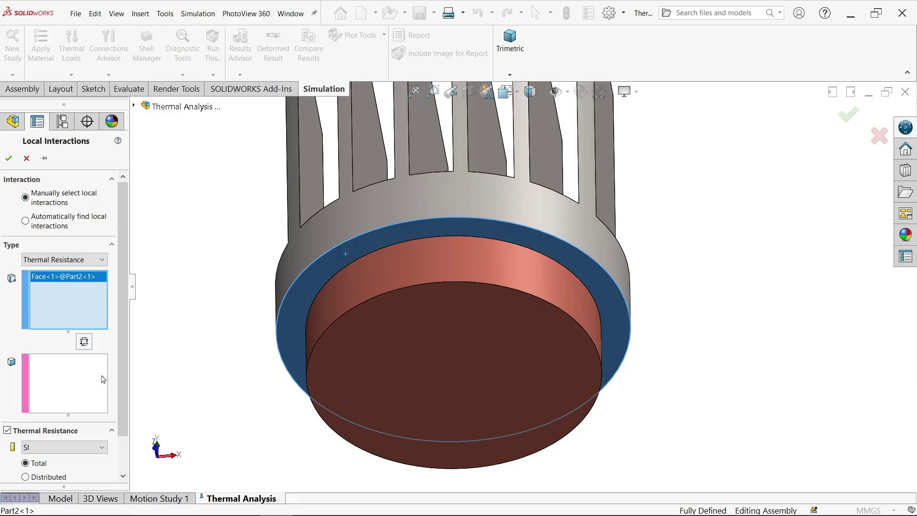
click(79, 379)
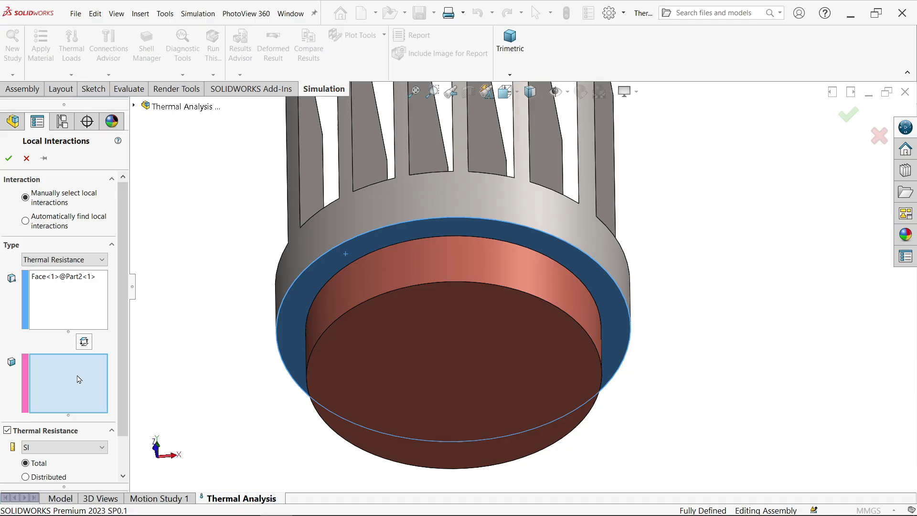
right_click(380, 289)
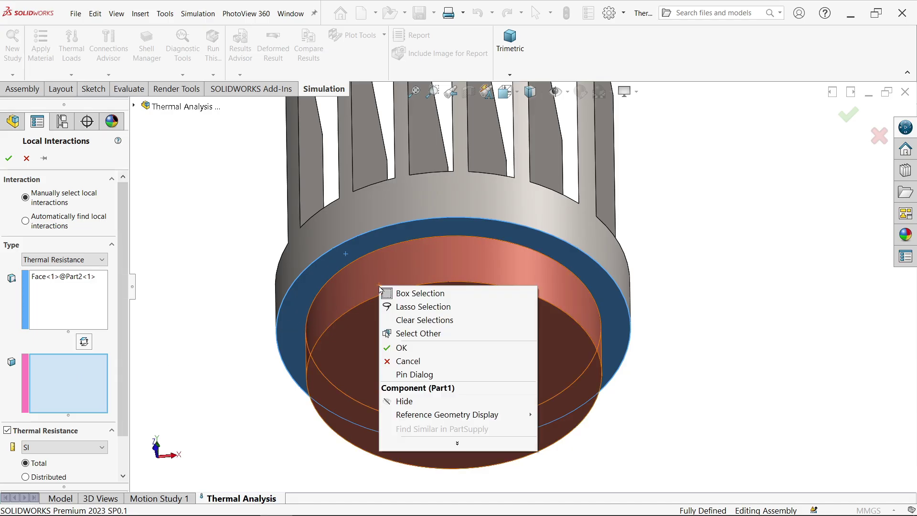
click(419, 334)
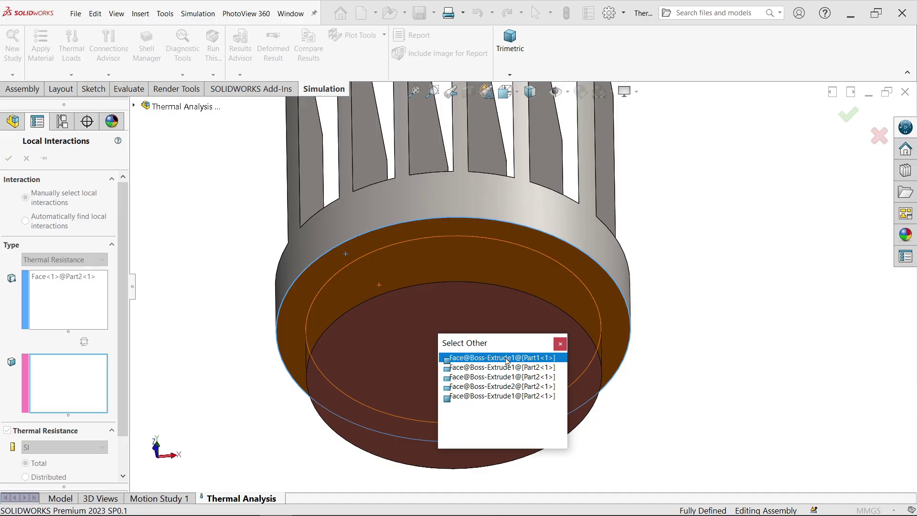
click(531, 359)
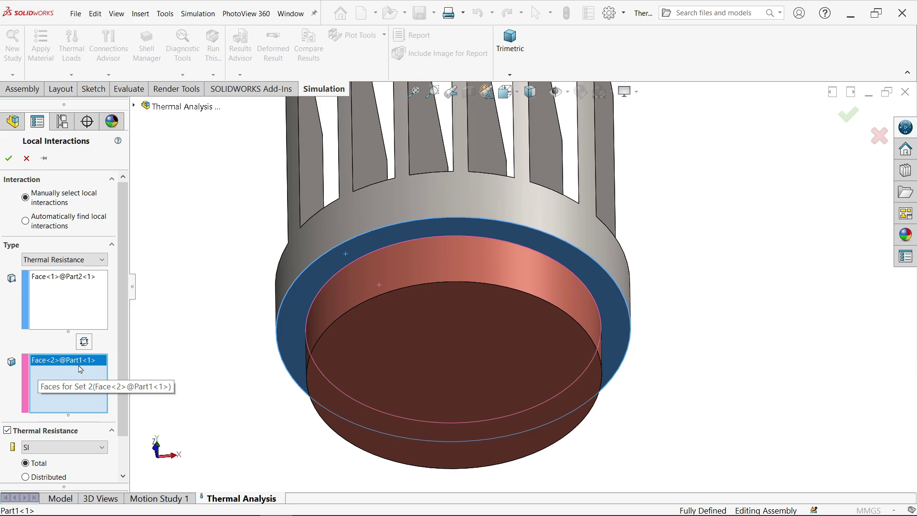
Enter the interaction's total thermal resistance in SI units and accept the local interaction
drag(123, 352, 123, 389)
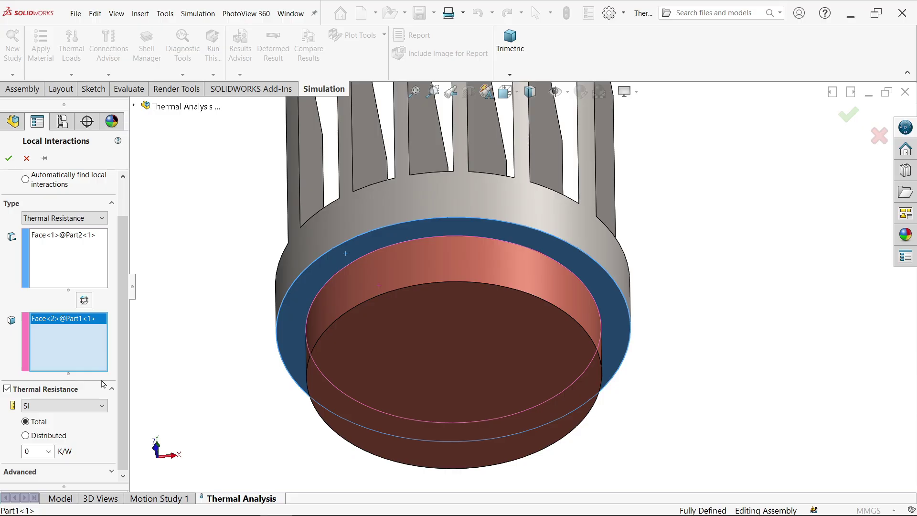
click(58, 410)
click(58, 411)
click(26, 451)
text(01)
scroll(125, 397, up, 2)
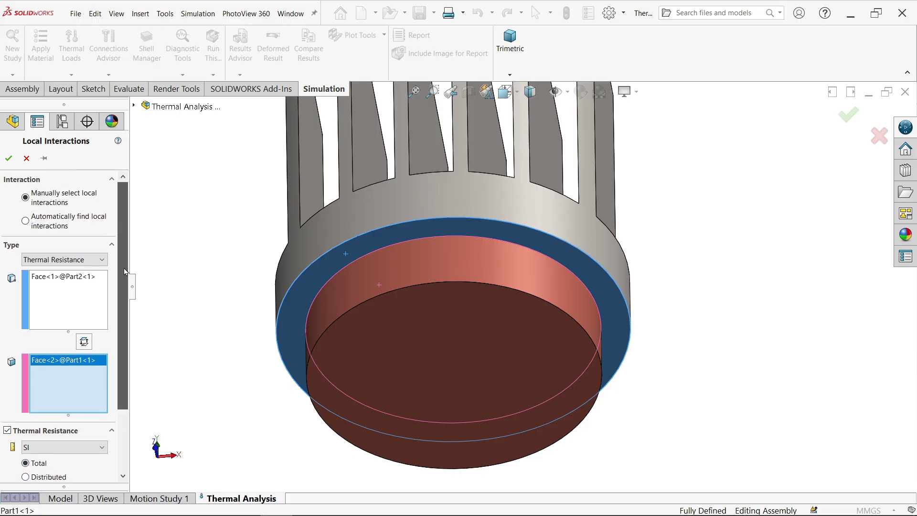
click(11, 157)
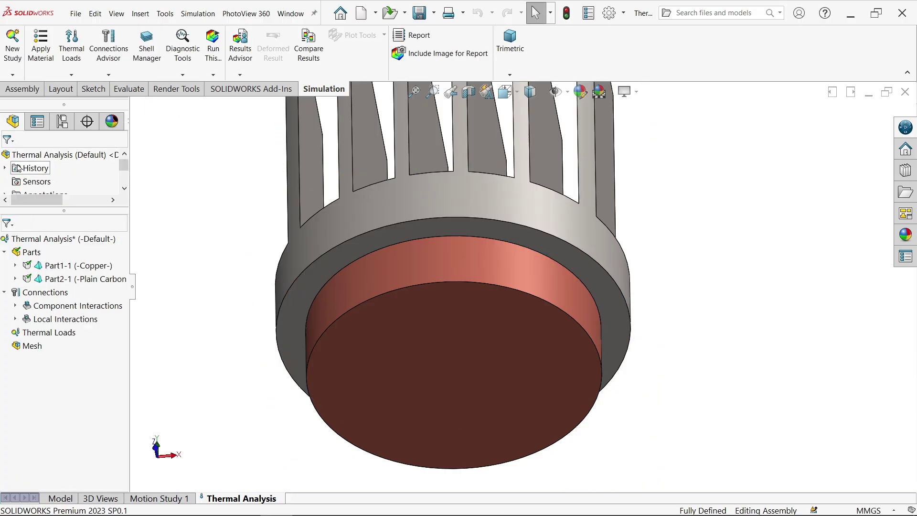
Start a Heat Power thermal load on the circular bottom face of the copper base, Part1
key(ctrl+7)
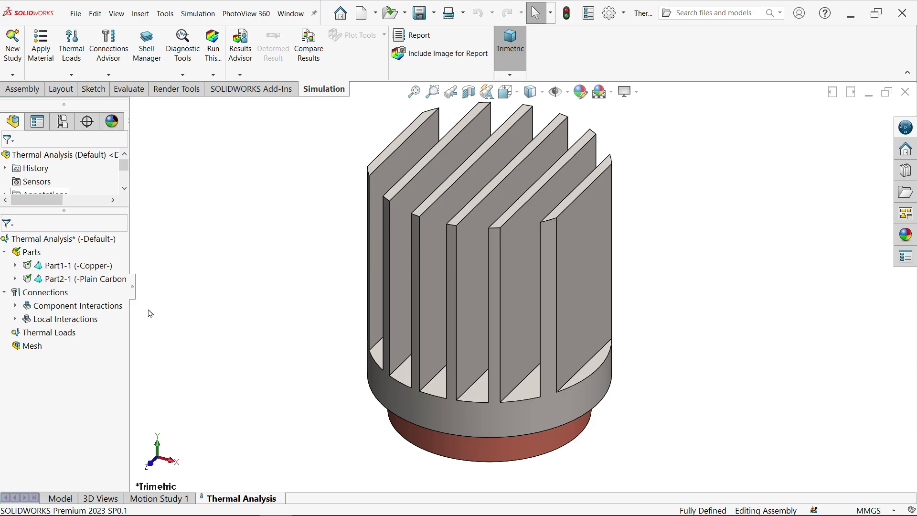
right_click(53, 339)
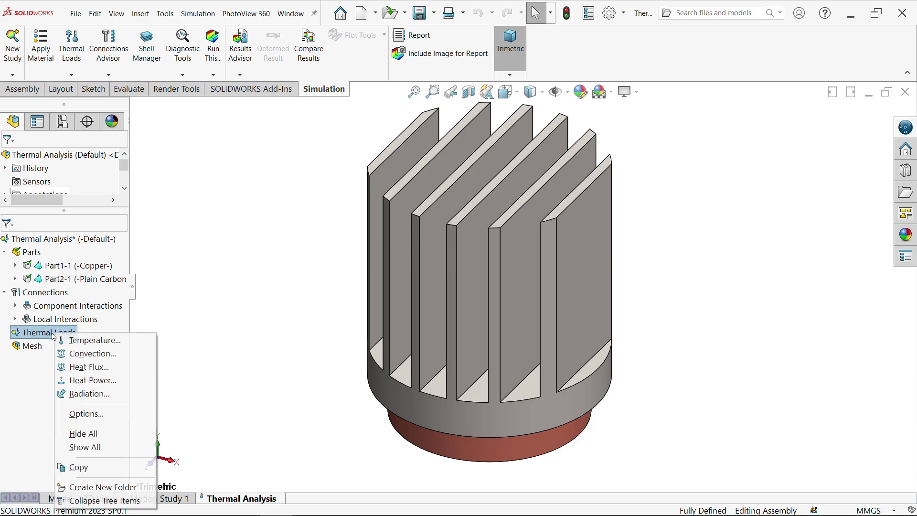
click(104, 382)
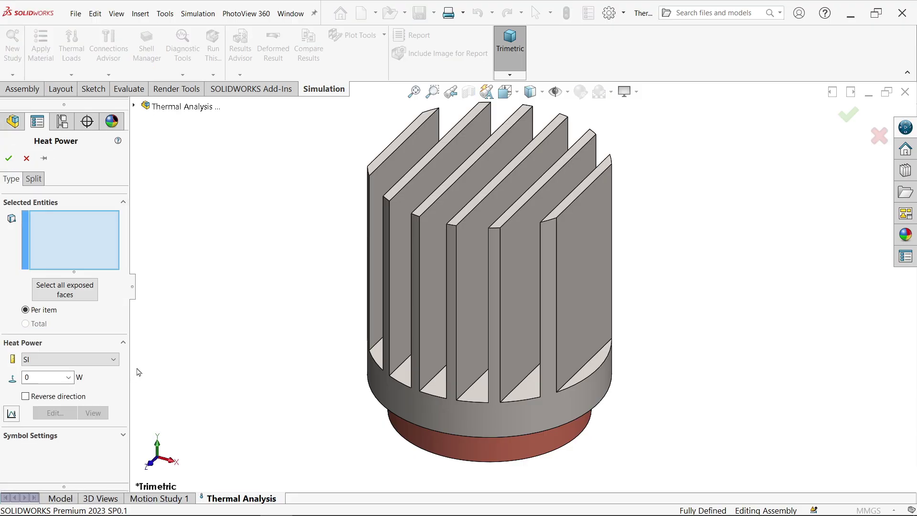
middle_drag(311, 351, 349, 205)
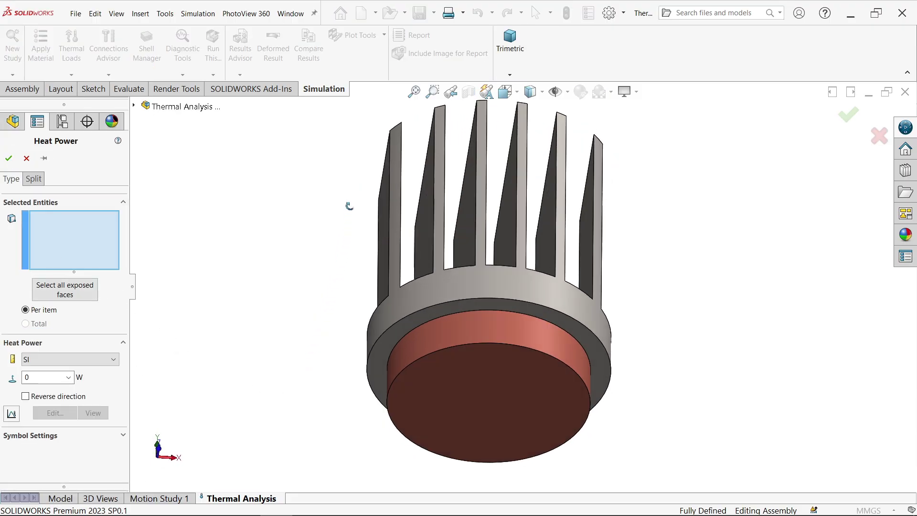
click(503, 398)
scroll(511, 404, down, 5)
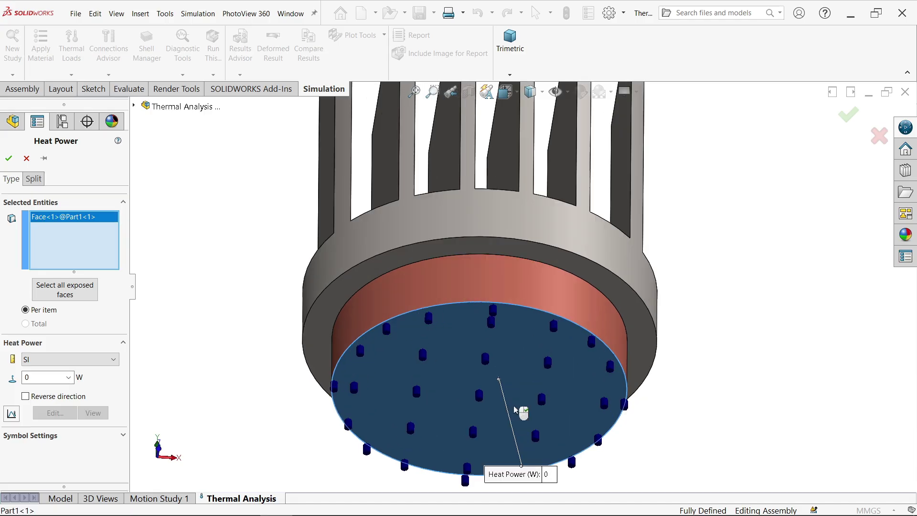
middle_drag(520, 409, 623, 401)
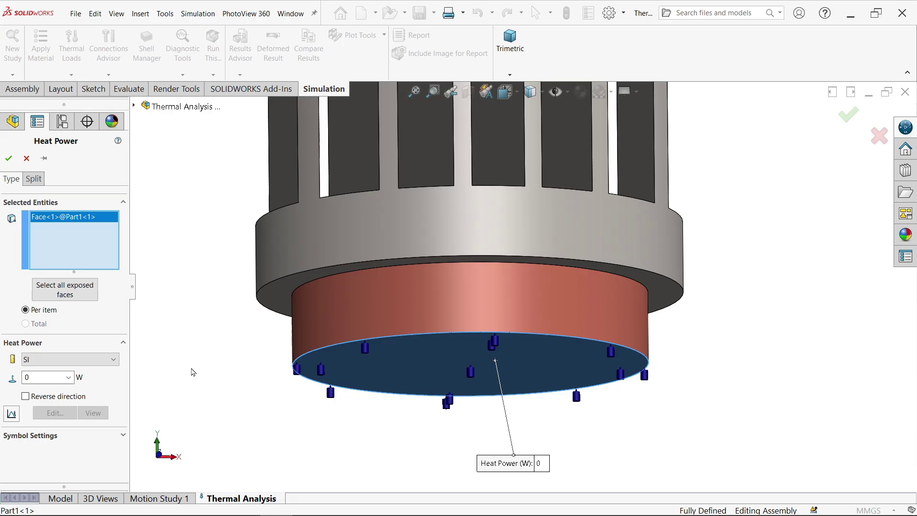
Set the heat power to 100 W per item, leave its direction unreversed, and accept the load
click(26, 397)
click(26, 396)
double_click(36, 379)
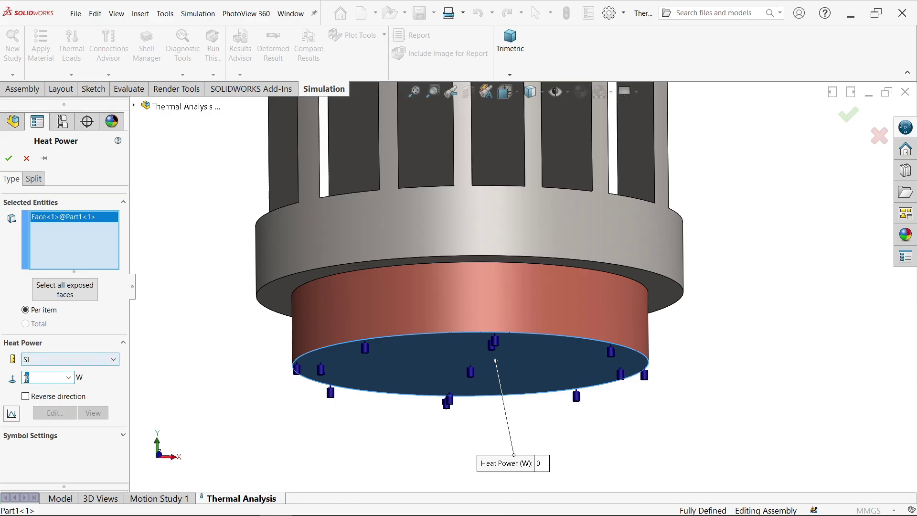
text(100)
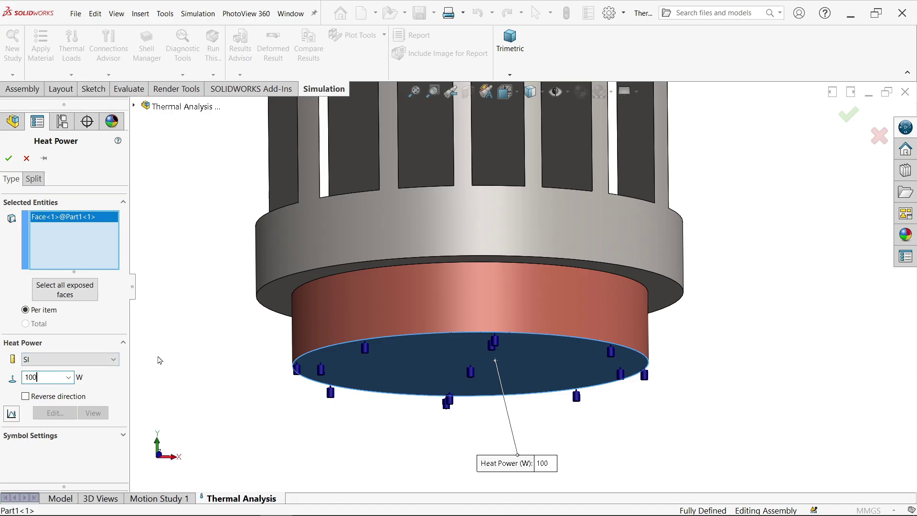
click(30, 399)
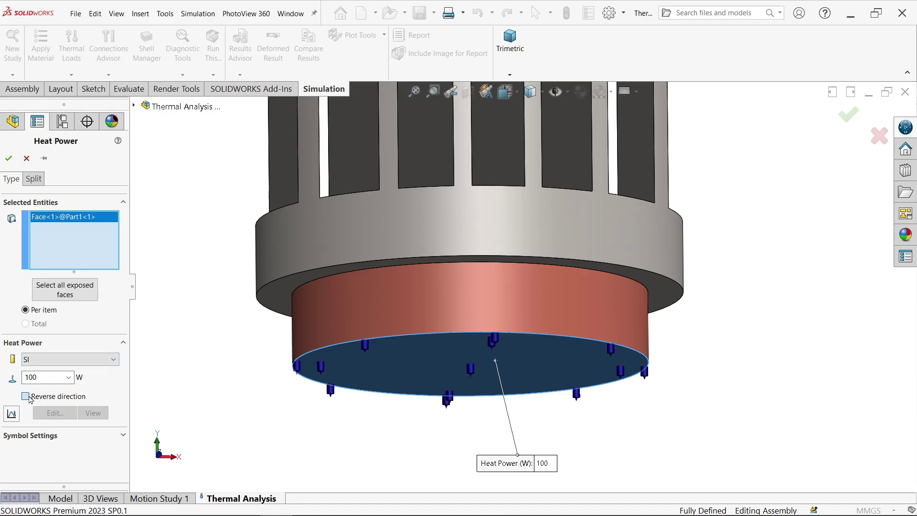
click(26, 396)
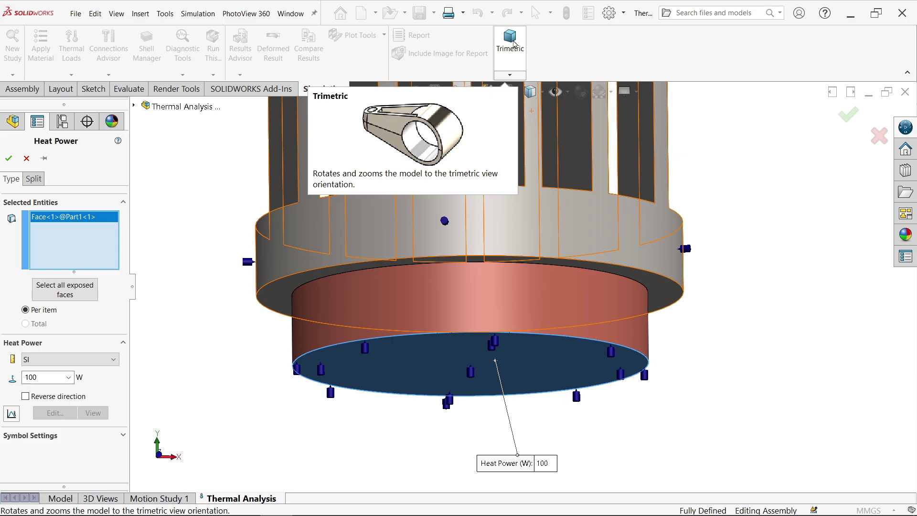
click(515, 45)
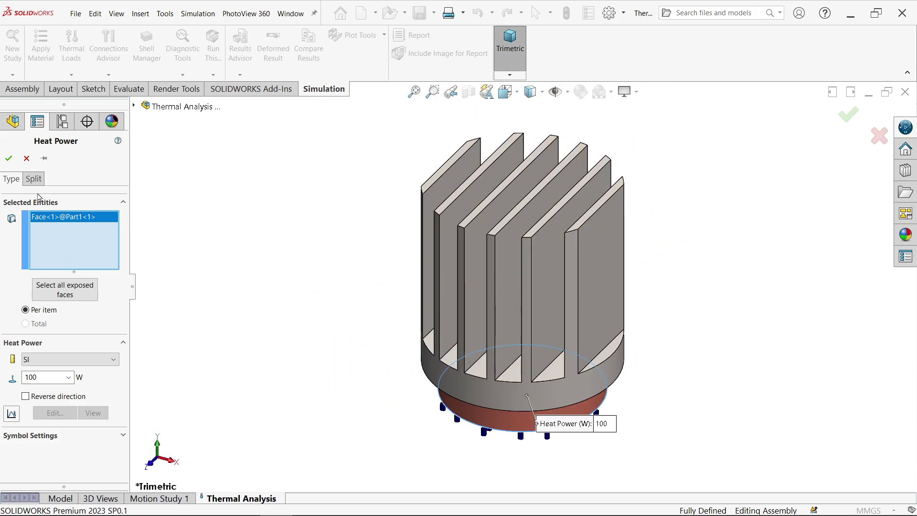
click(8, 159)
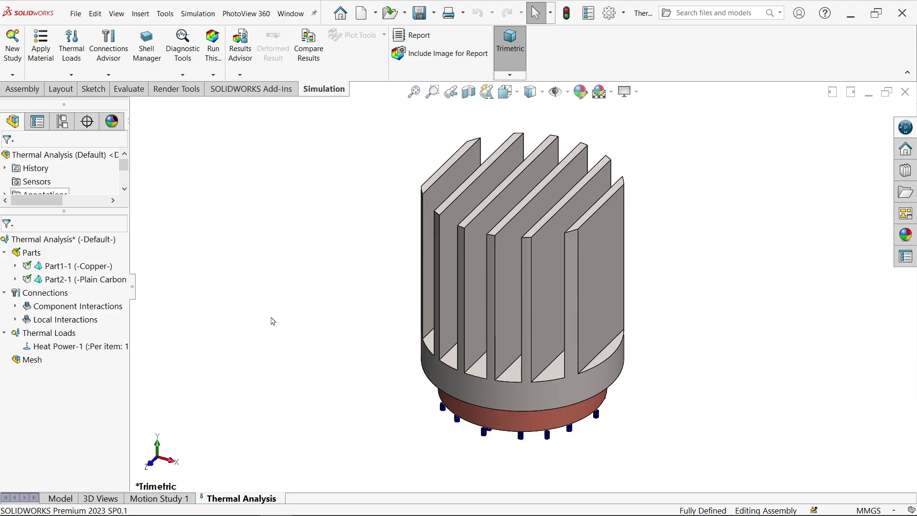
Start a Convection thermal load on all exposed faces of the assembly, excluding the circular bottom face of the copper base
right_click(41, 334)
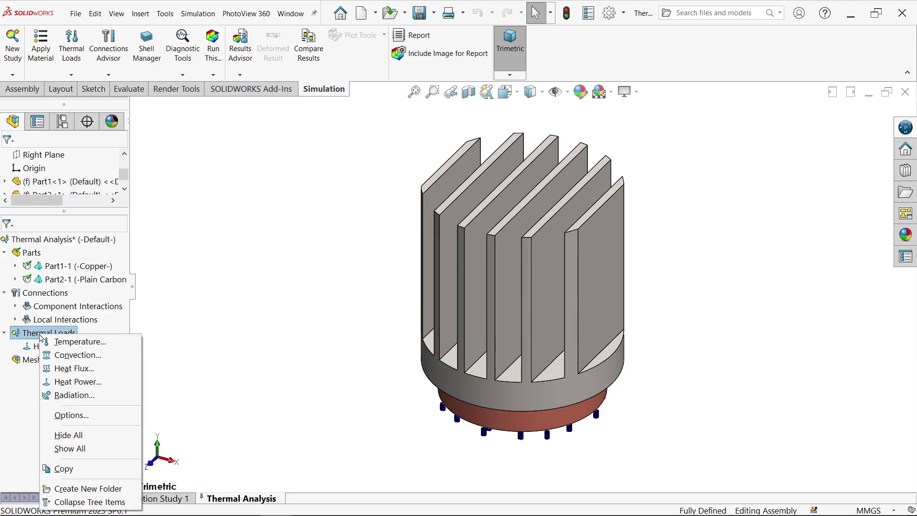
click(81, 360)
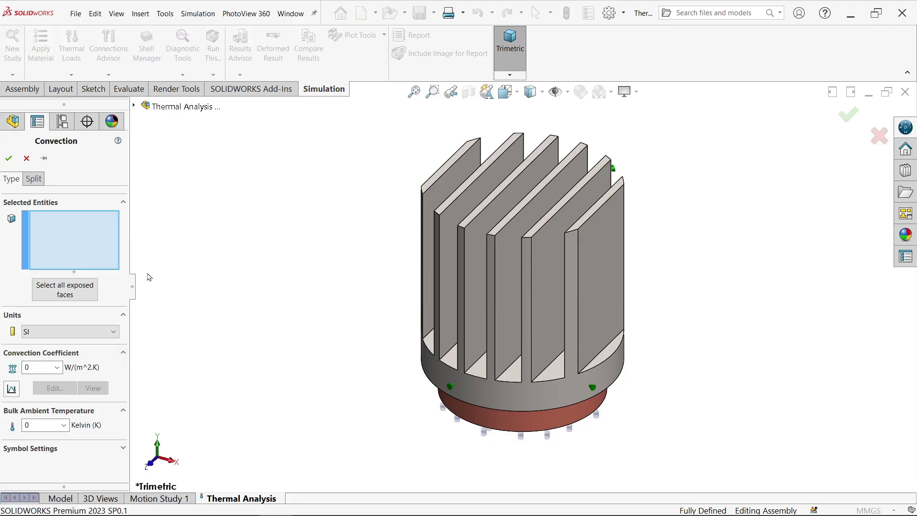
click(64, 293)
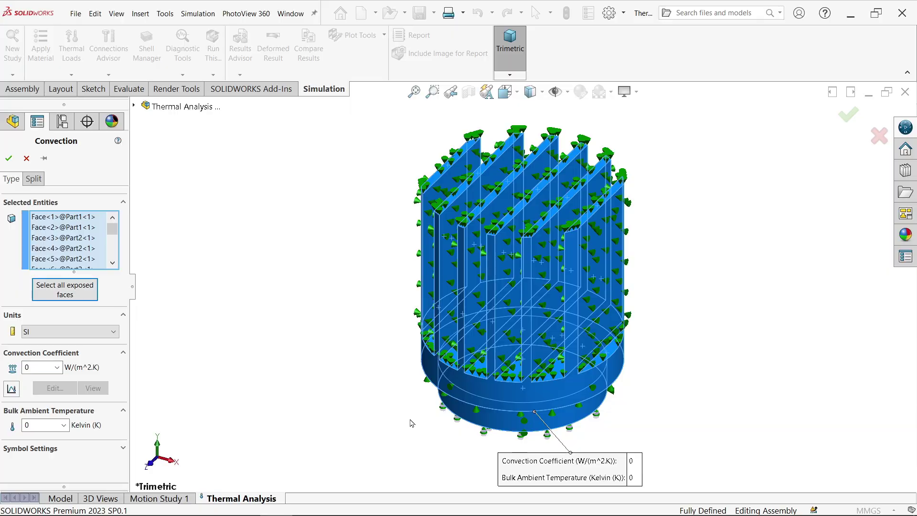
middle_drag(409, 424, 487, 363)
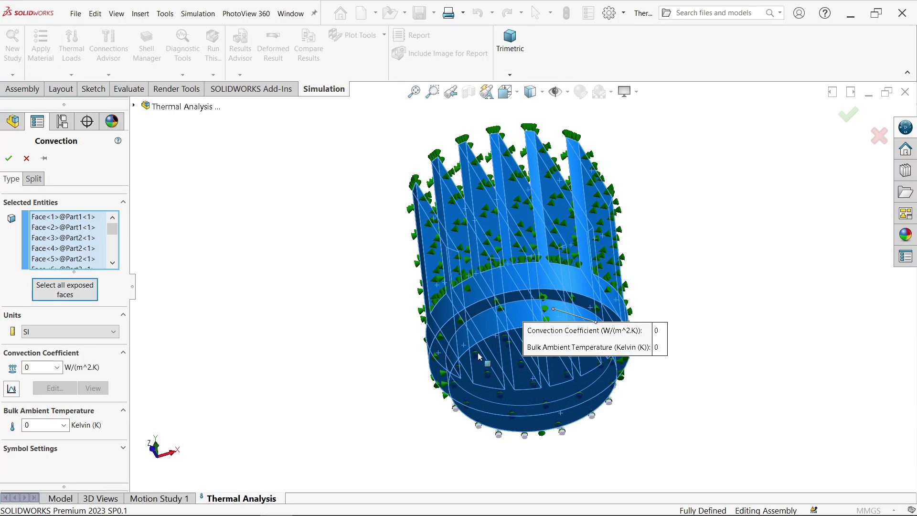
click(528, 410)
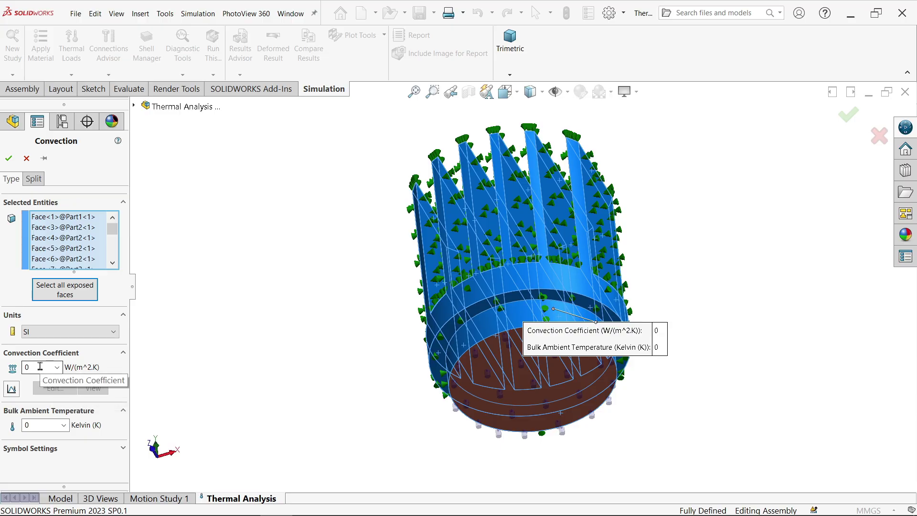
Set the convection coefficient to 15 W/(m^2.K) and the bulk ambient temperature to 300 K, and accept the load
double_click(26, 367)
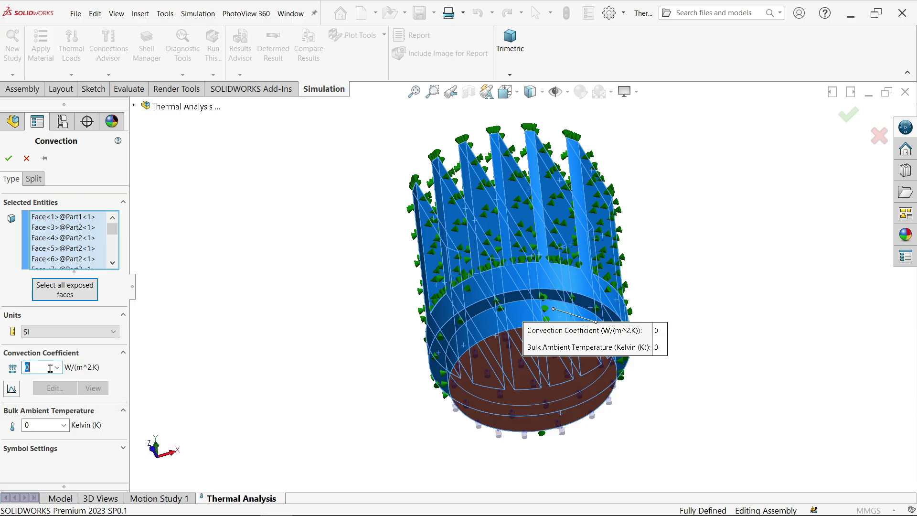
text(15)
click(27, 425)
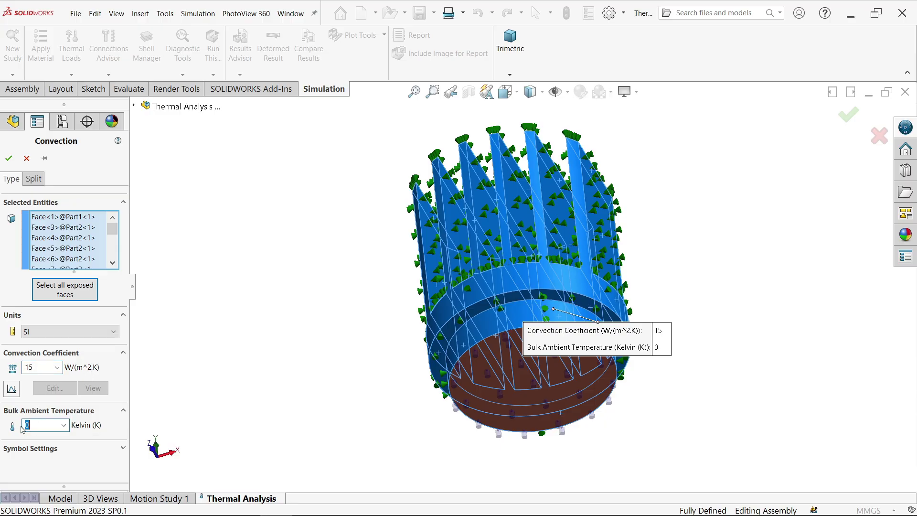
text(300)
click(9, 158)
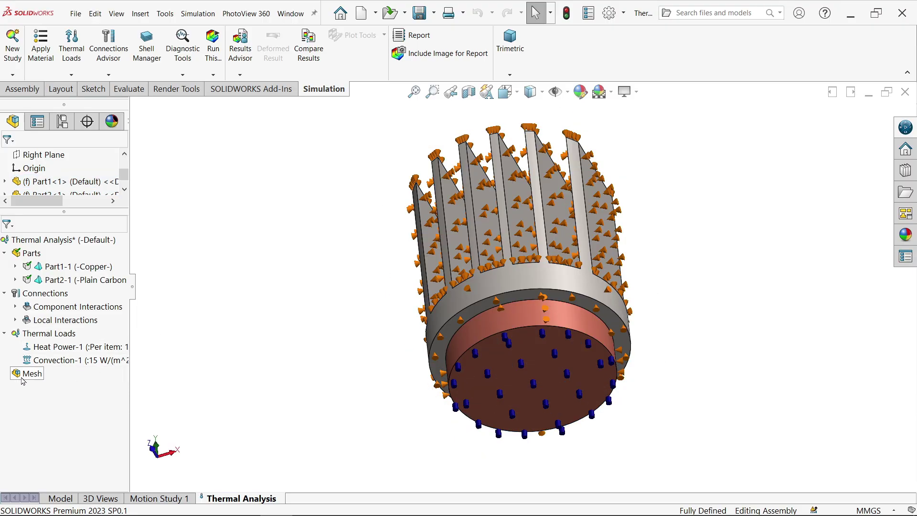
Run the Thermal Analysis study
middle_drag(317, 328, 348, 435)
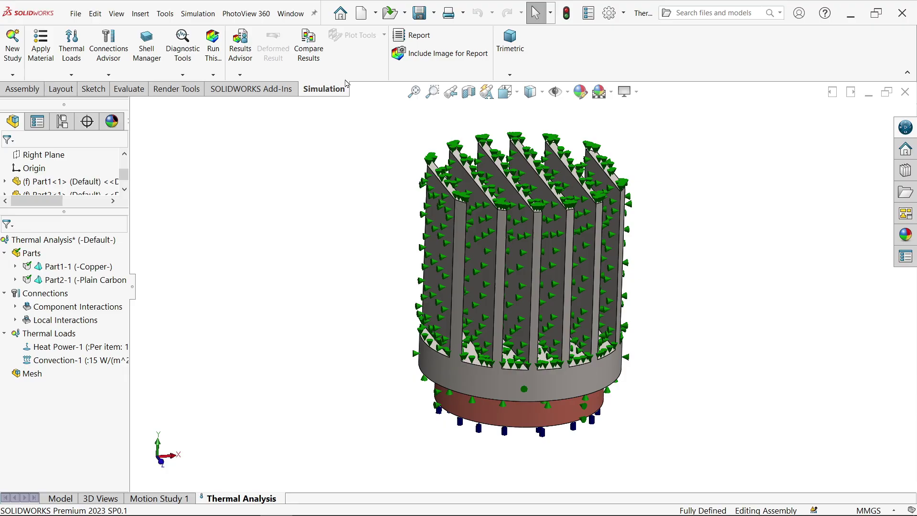
click(213, 77)
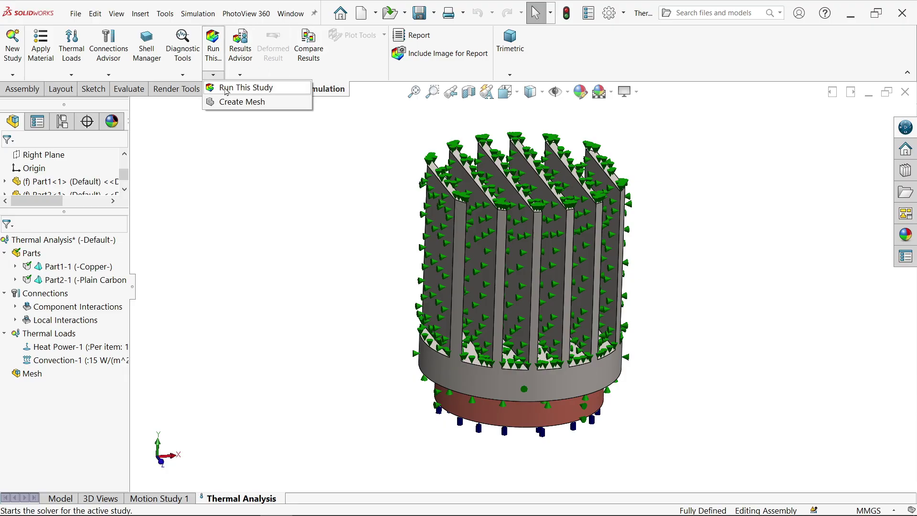
click(227, 89)
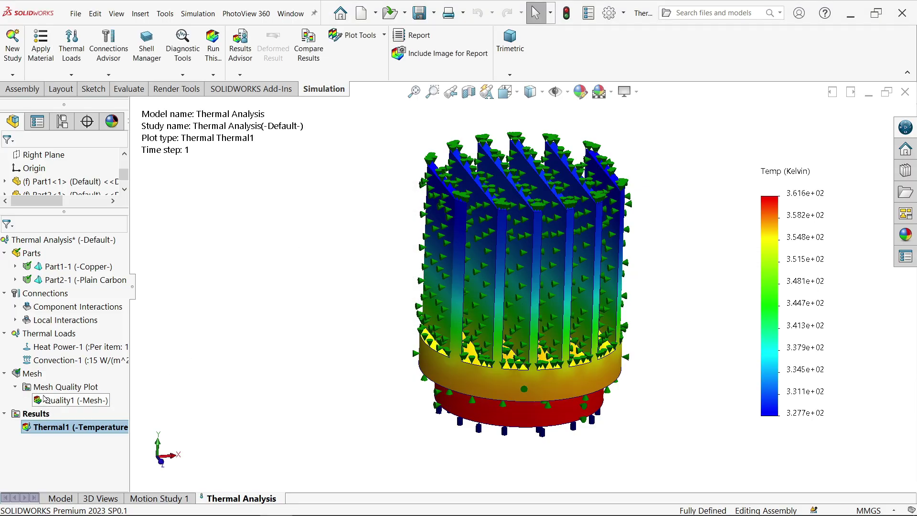
Hide the Convection-1 and Heat Power-1 load symbols on the model
right_click(70, 361)
click(91, 420)
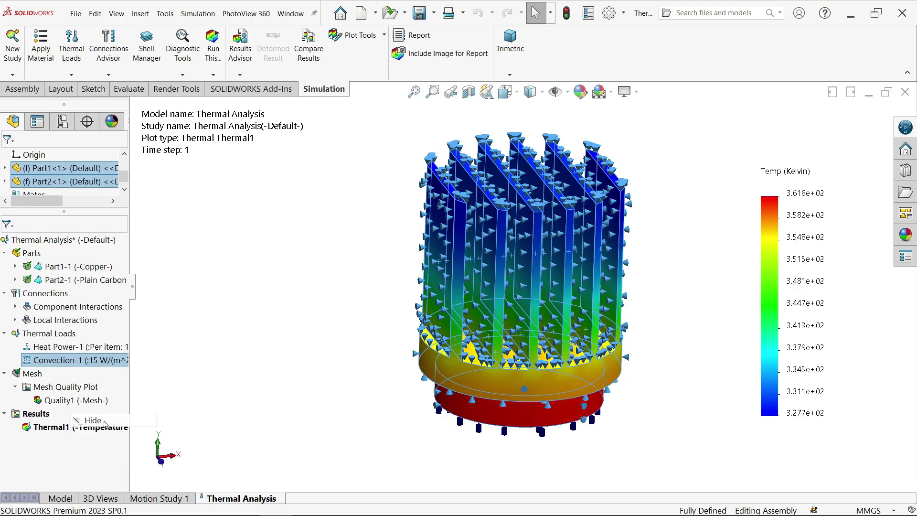
right_click(82, 352)
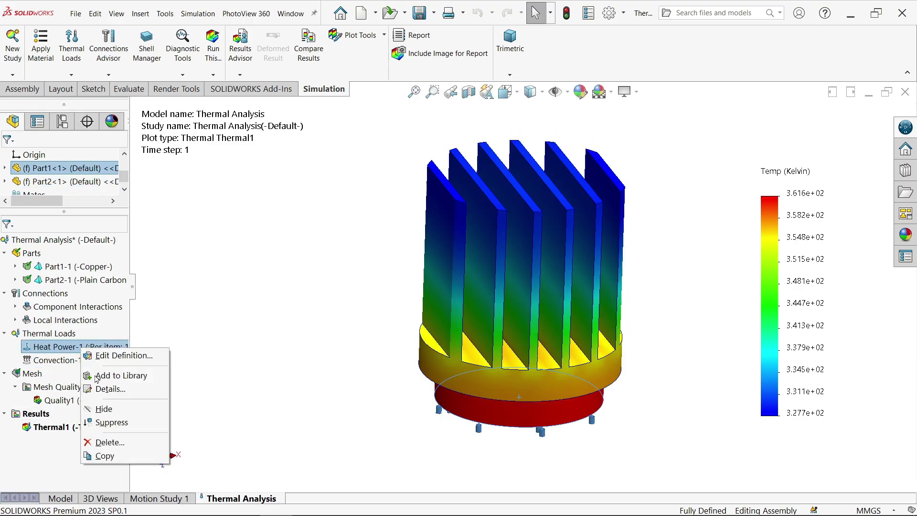
click(116, 410)
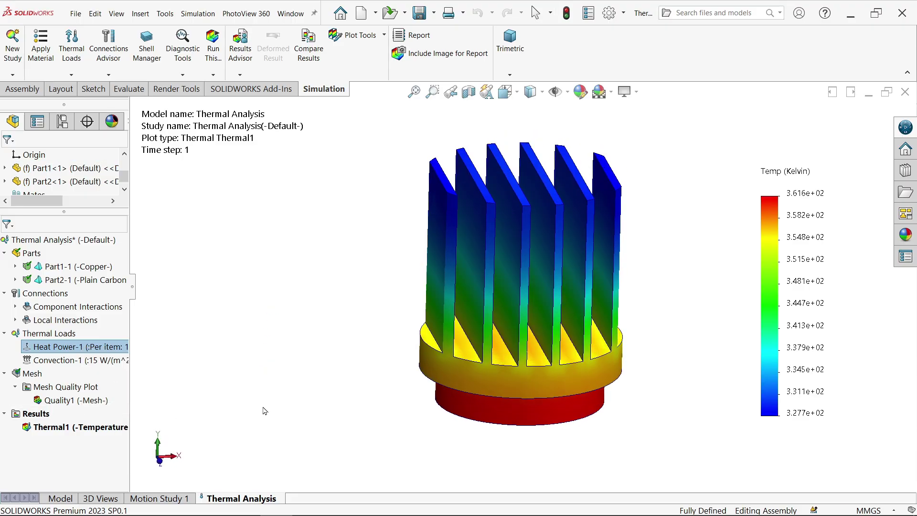
Edit the definition of the Thermal1 temperature plot and set its unit to Celsius
scroll(568, 313, down, 2)
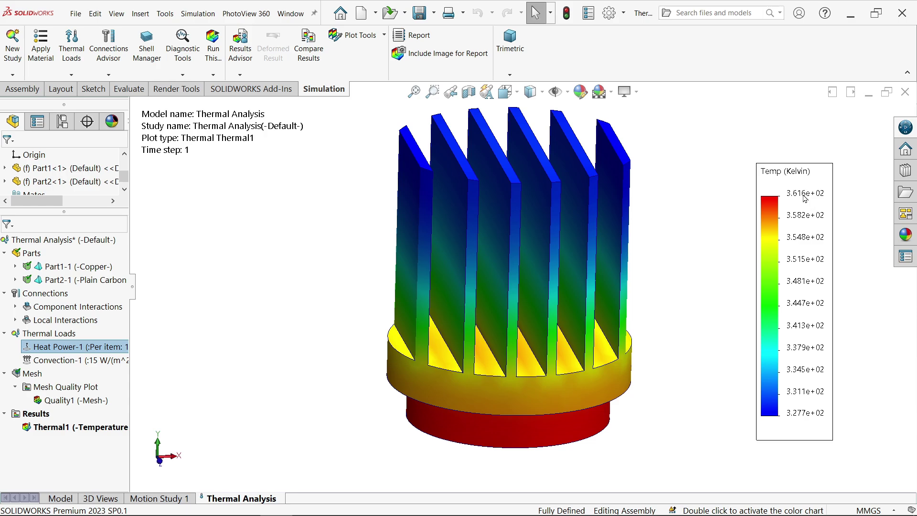
click(74, 428)
right_click(74, 428)
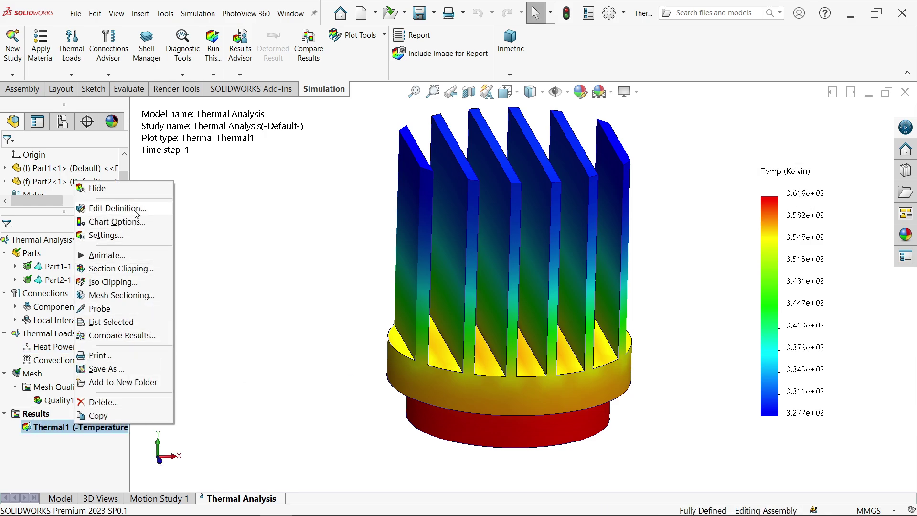
click(138, 213)
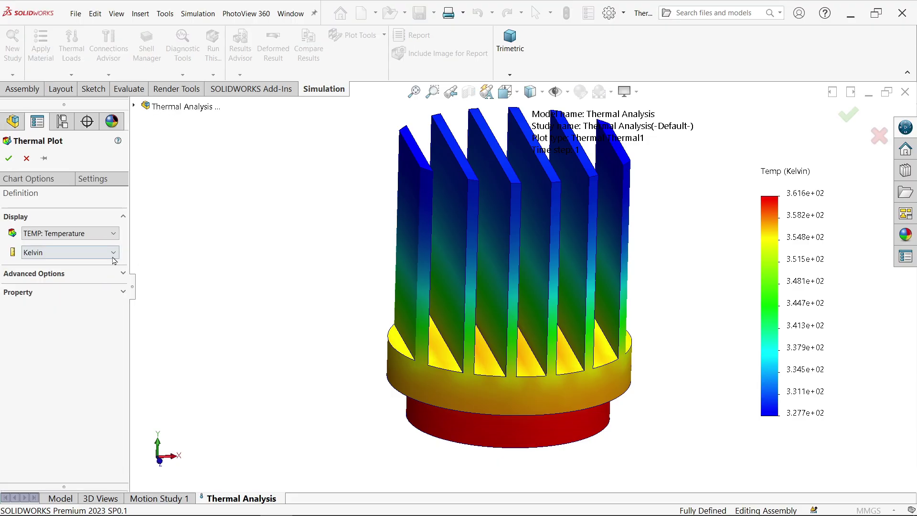
click(53, 258)
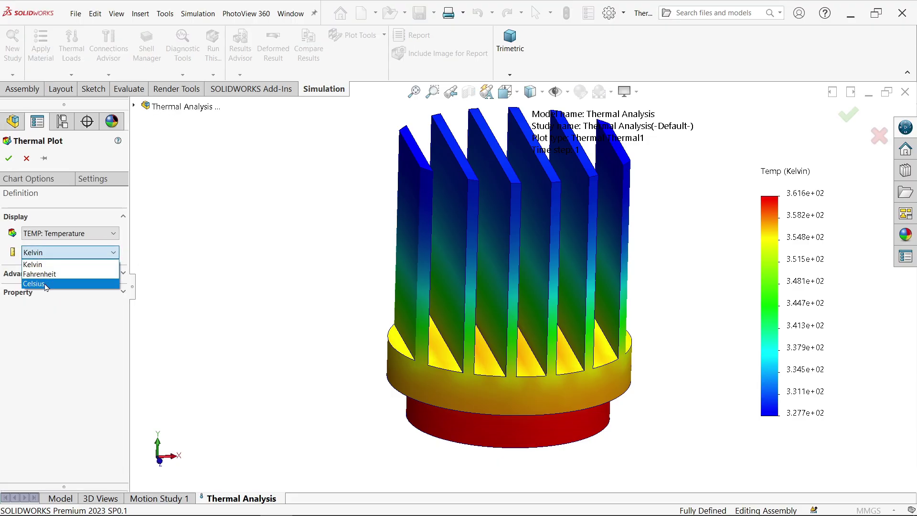
click(46, 287)
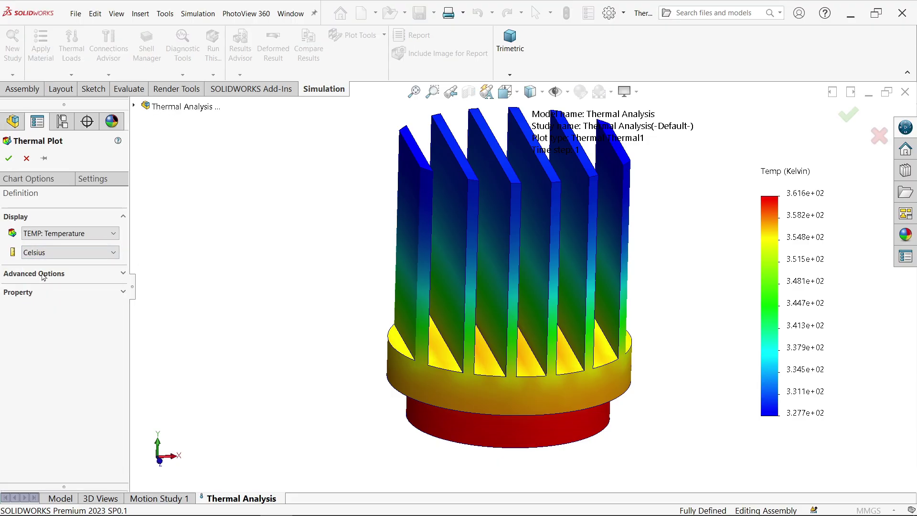
Set the temperature plot legend's number format to general and accept the plot settings
click(48, 184)
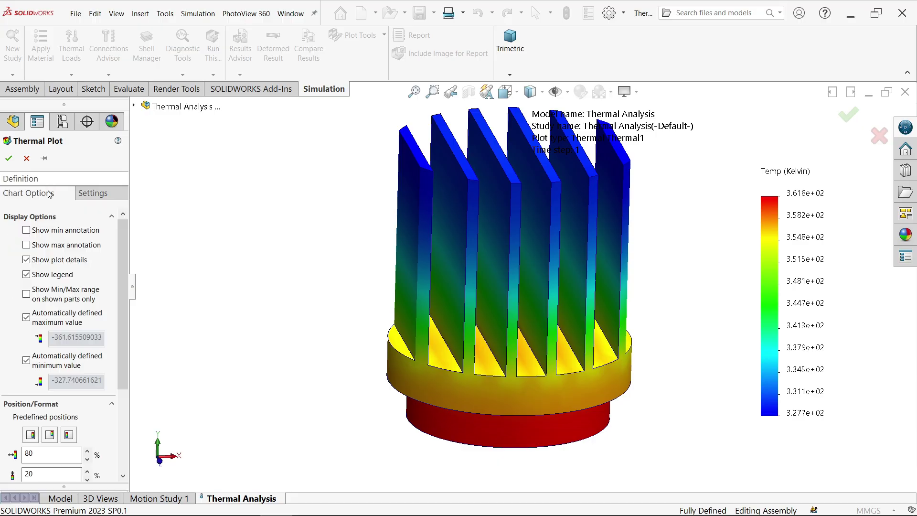
scroll(115, 372, down, 4)
scroll(115, 372, down, 1)
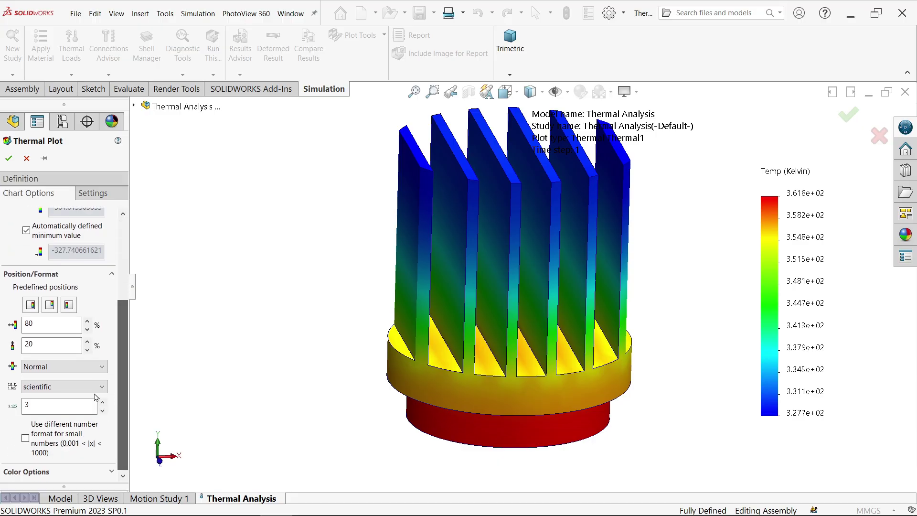
click(38, 387)
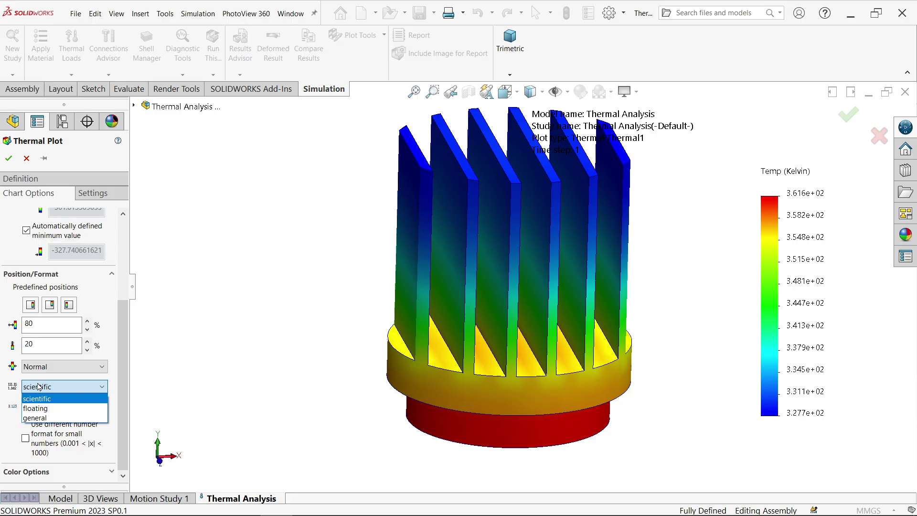
click(36, 419)
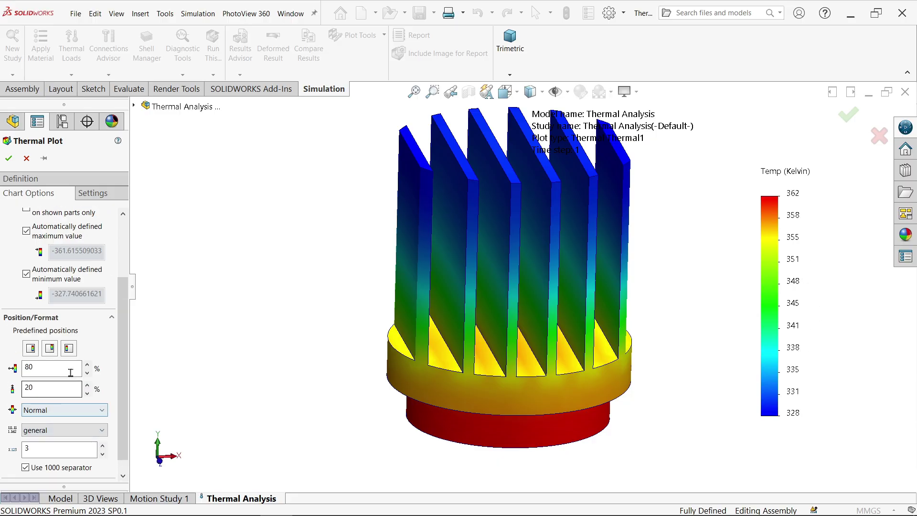
click(8, 160)
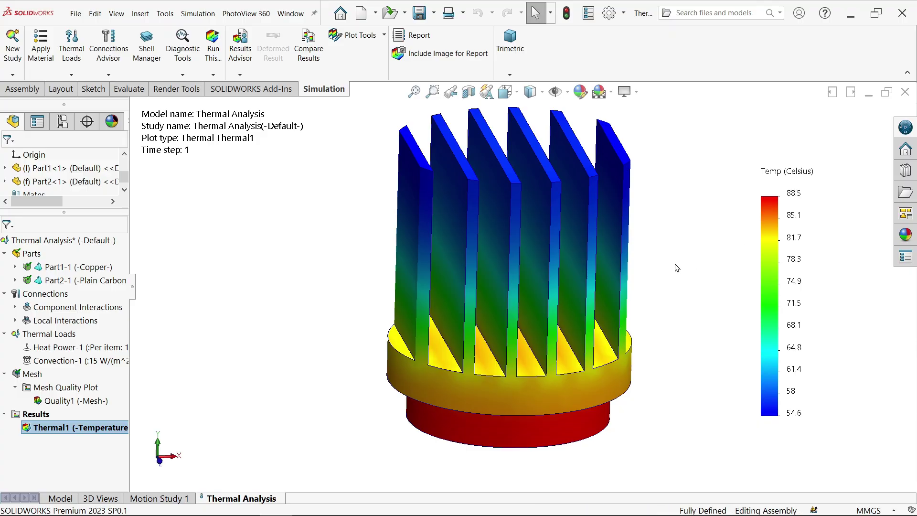
Examine the temperature distribution over the fins and the underside of the copper base, and return to the Trimetric view
middle_drag(571, 441, 554, 384)
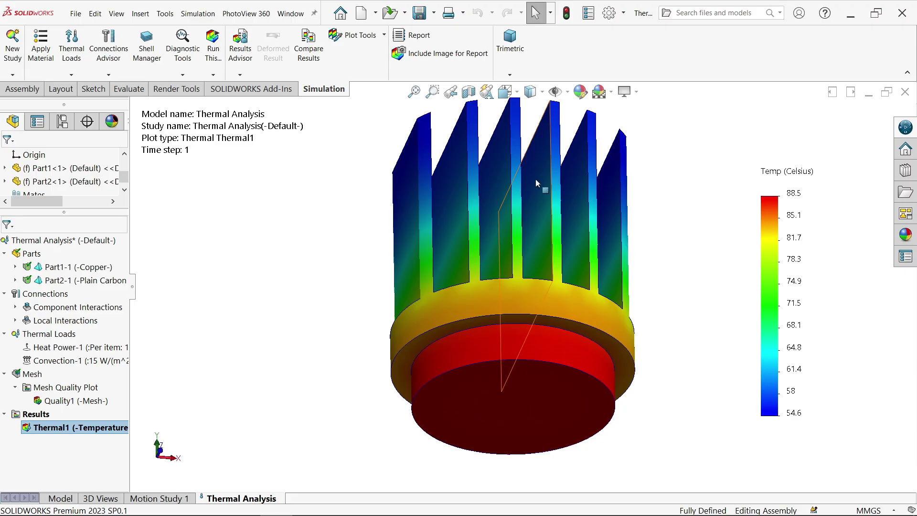
middle_drag(538, 184, 522, 224)
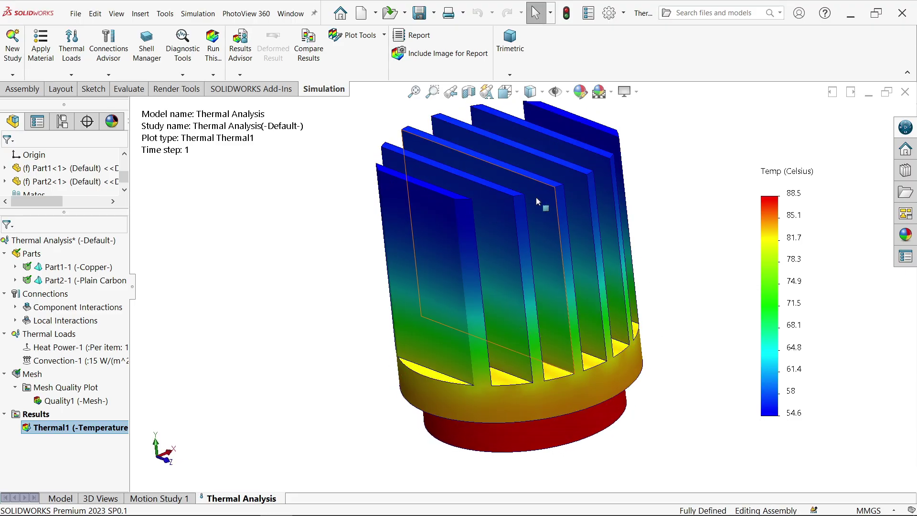
middle_drag(649, 209, 586, 375)
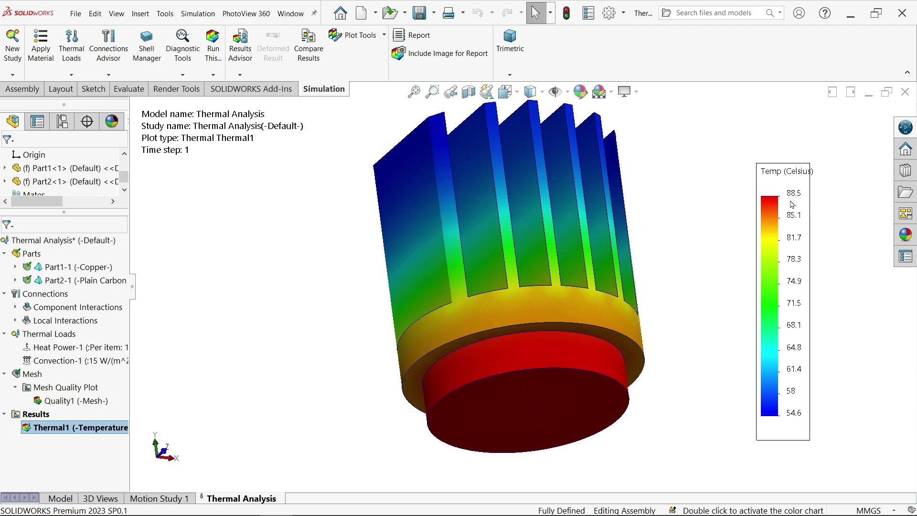
middle_drag(630, 224, 540, 182)
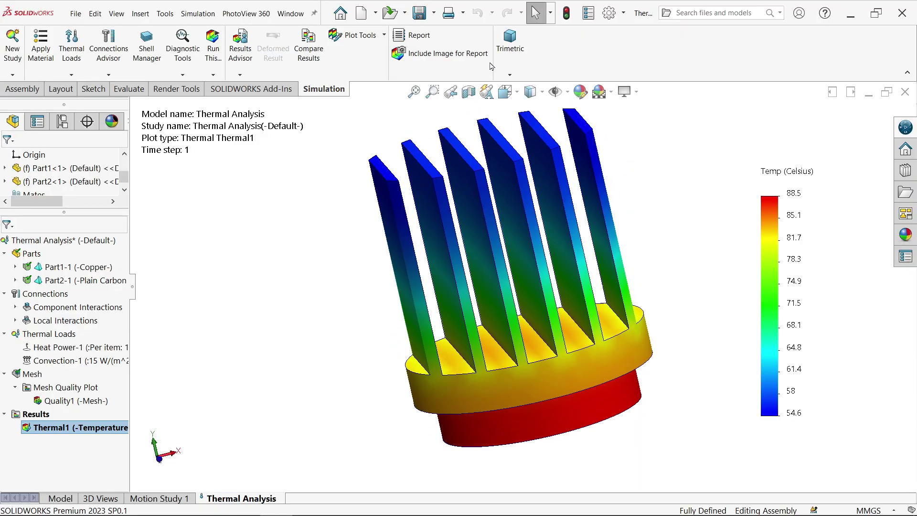
click(510, 48)
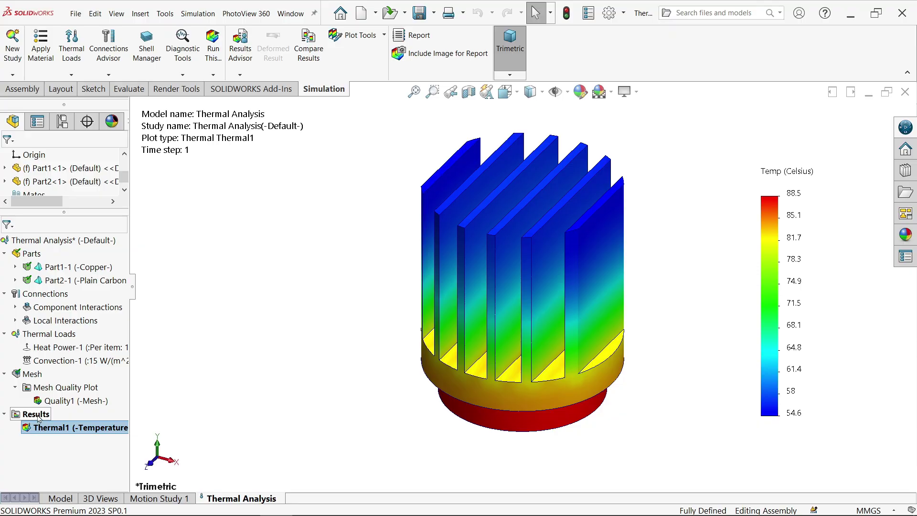
Start defining a new thermal plot in the study's results
right_click(38, 419)
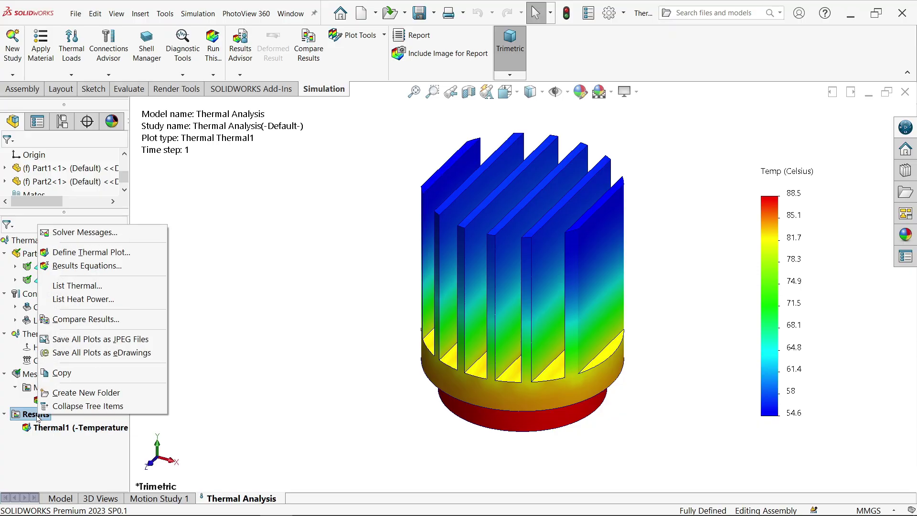
click(91, 254)
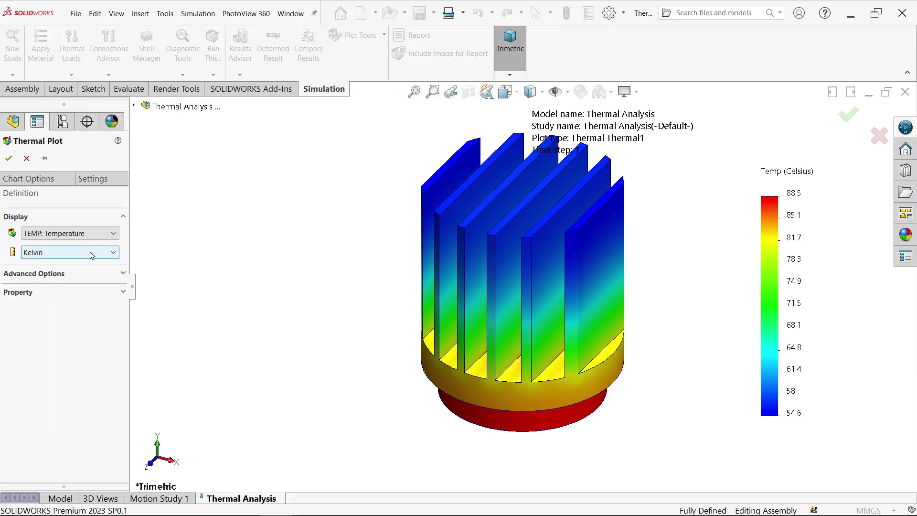
click(46, 235)
click(46, 239)
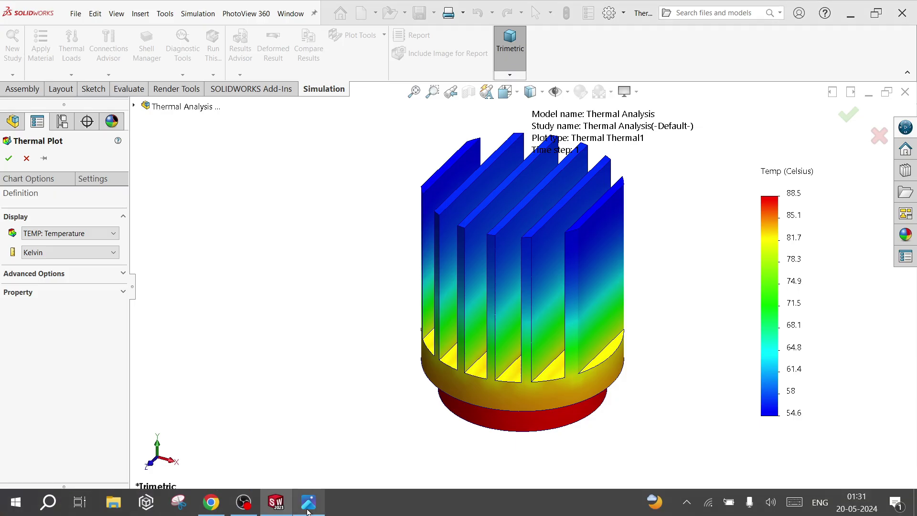
Switch to the heat sink reference image in Photos, read which thermal results the problem asks for, and return to SOLIDWORKS
click(309, 512)
scroll(352, 271, down, 3)
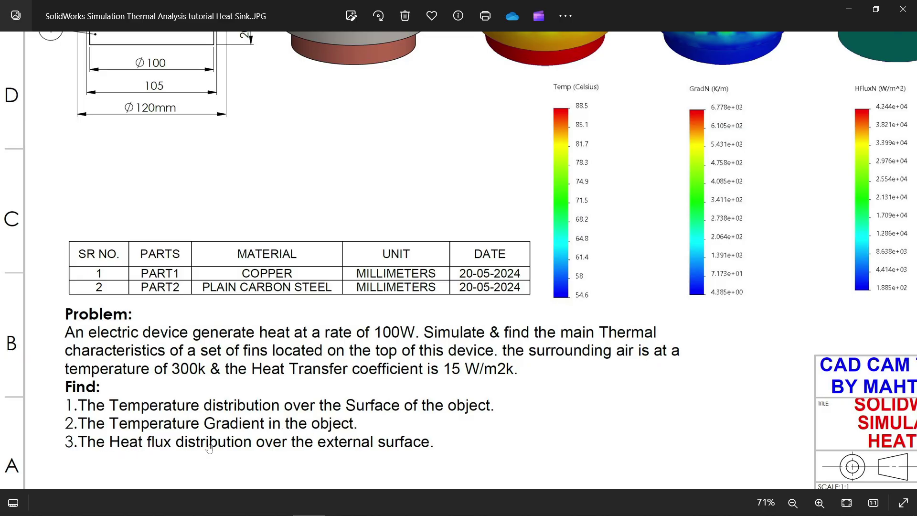
click(848, 11)
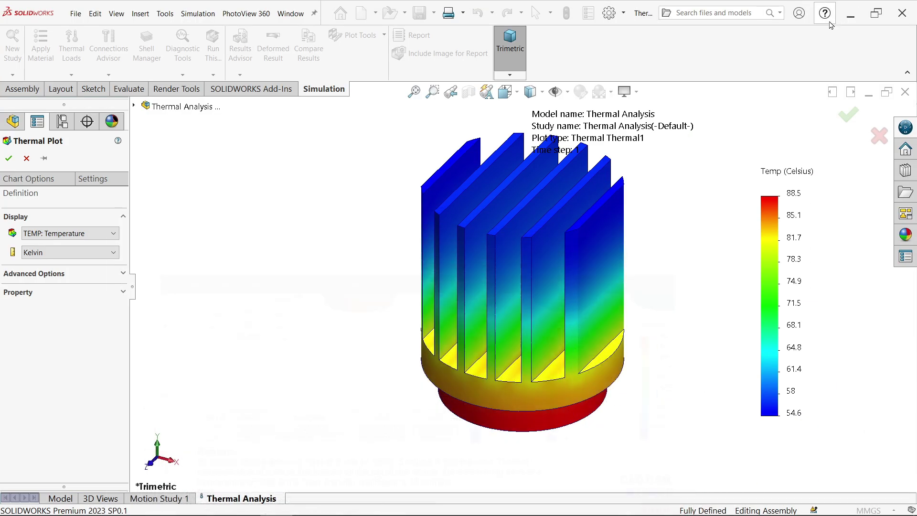
Set the new thermal plot to GRADN: Resultant Temp Gradient in K/m and accept it
click(69, 233)
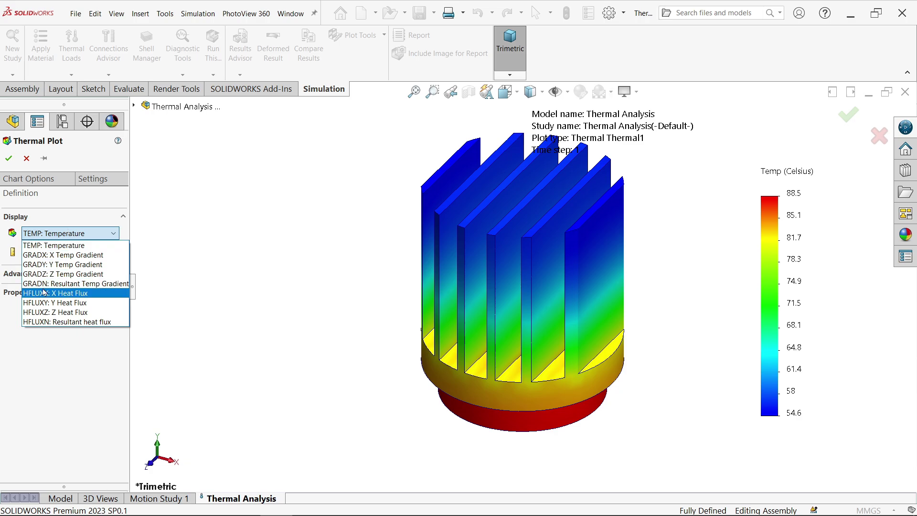
click(111, 286)
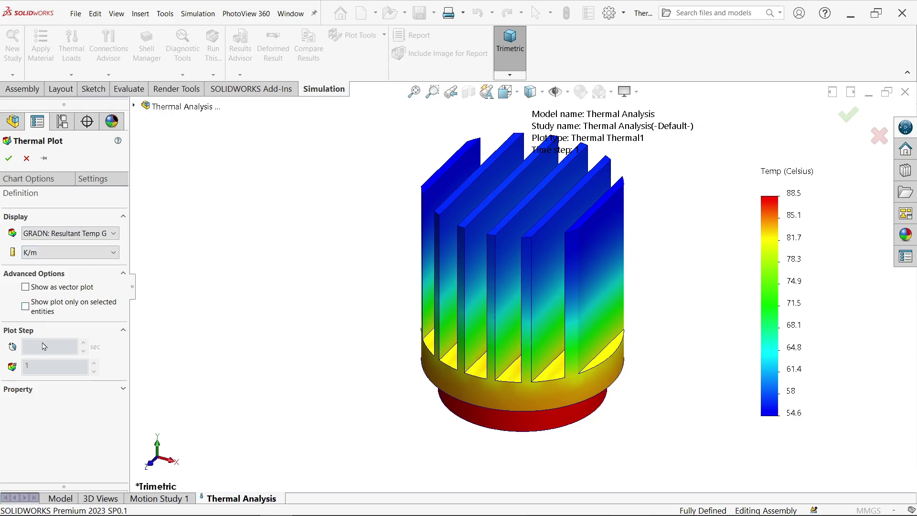
click(43, 180)
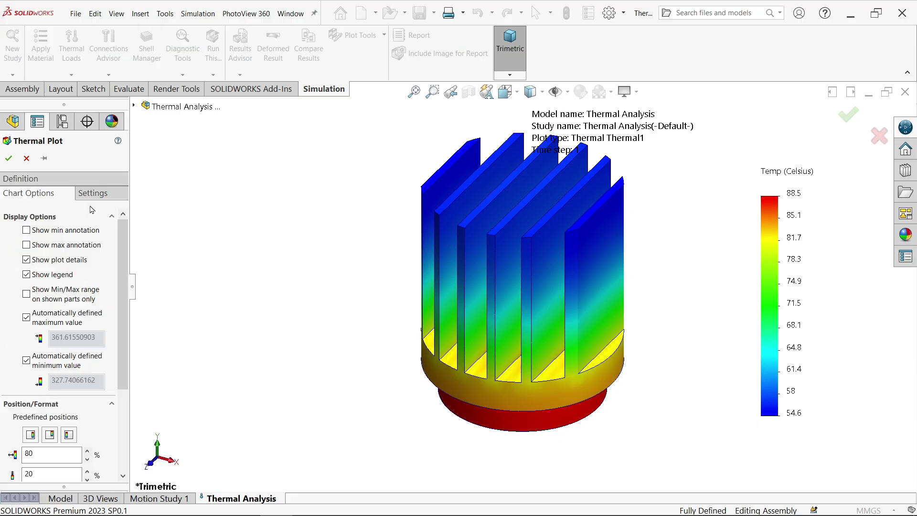
mouse_move(123, 240)
mouse_down()
mouse_move(124, 298)
mouse_move(126, 234)
mouse_up()
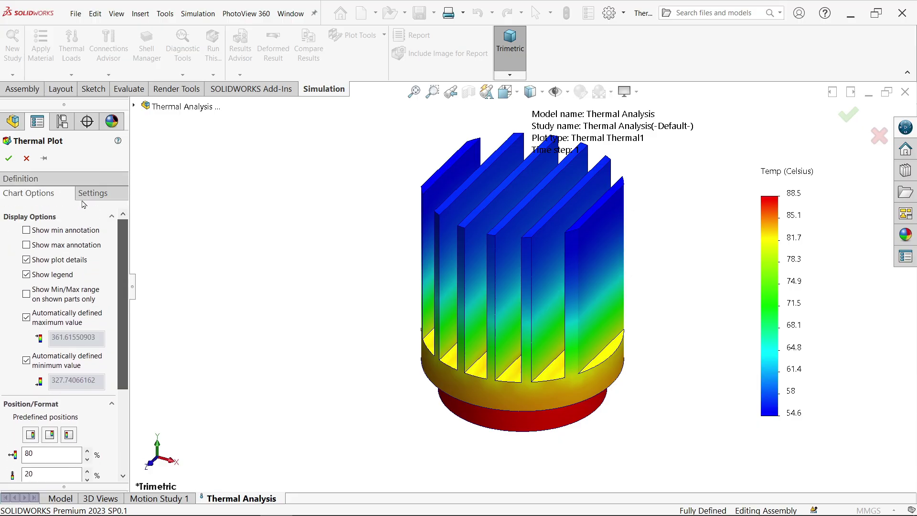
click(8, 159)
Edit the resultant temperature gradient plot's definition to show it as a vector plot and accept the change
scroll(565, 377, down, 2)
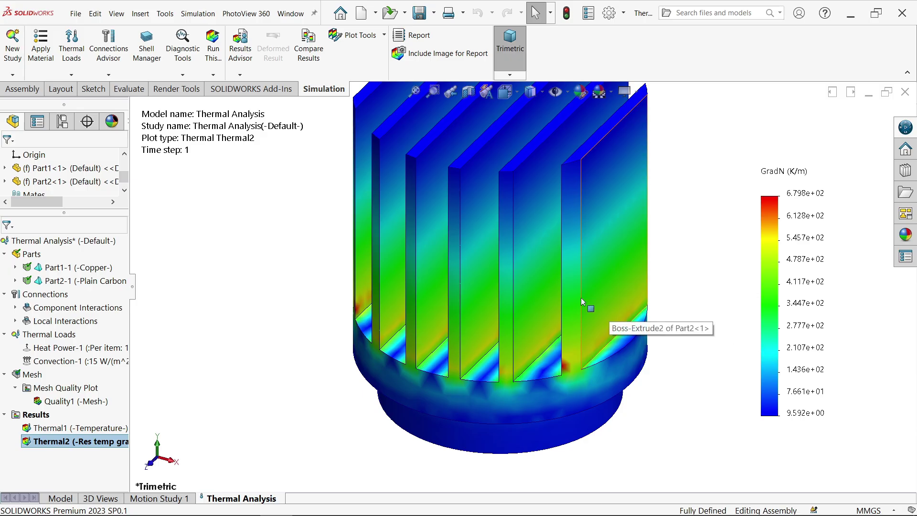
scroll(555, 287, up, 3)
scroll(536, 160, down, 1)
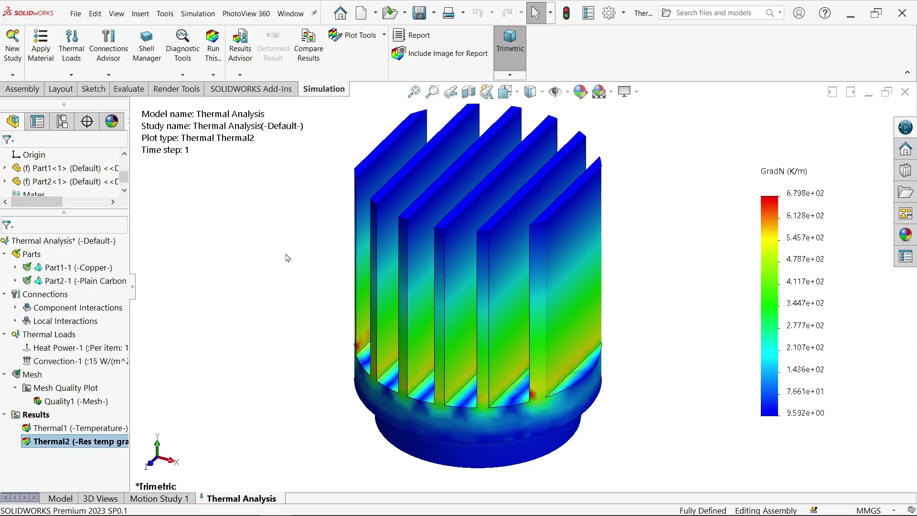
right_click(42, 439)
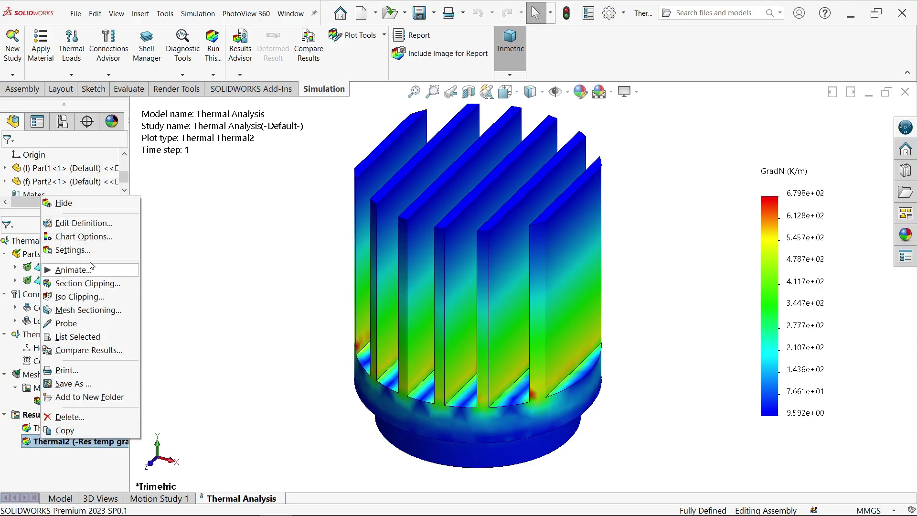
click(98, 227)
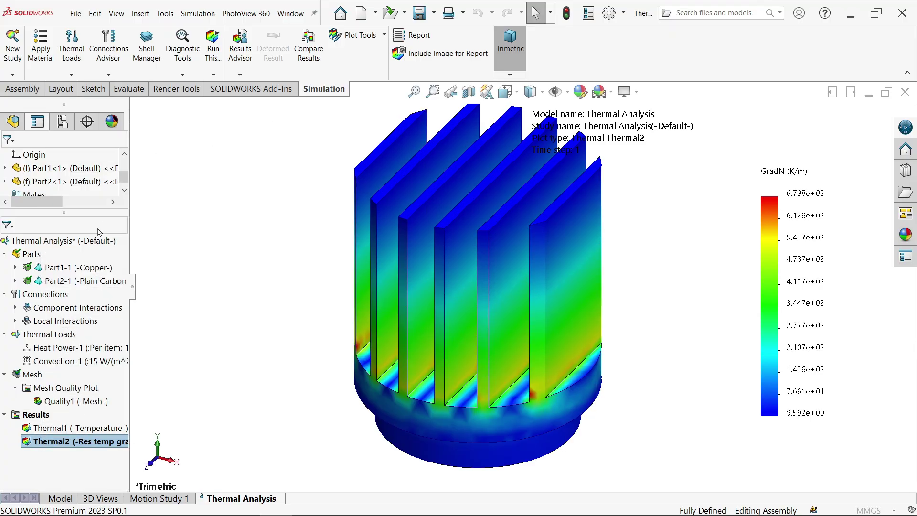
click(61, 274)
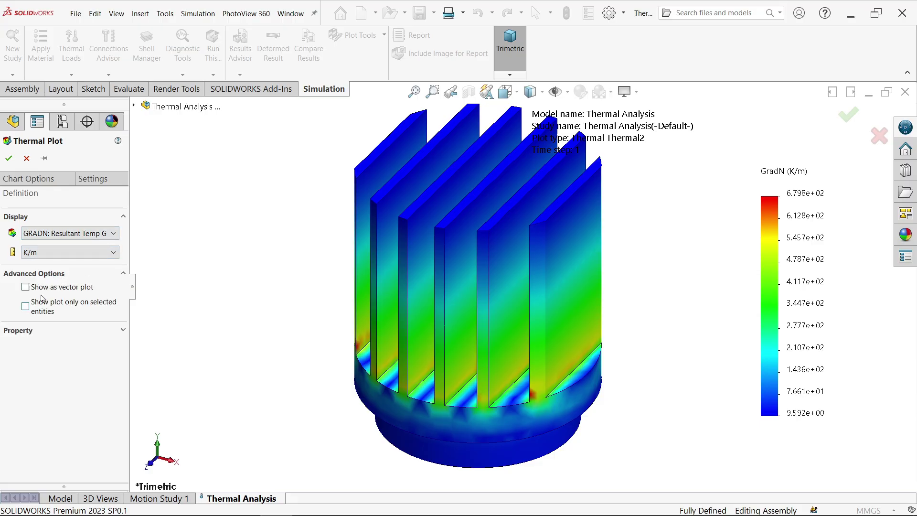
click(44, 290)
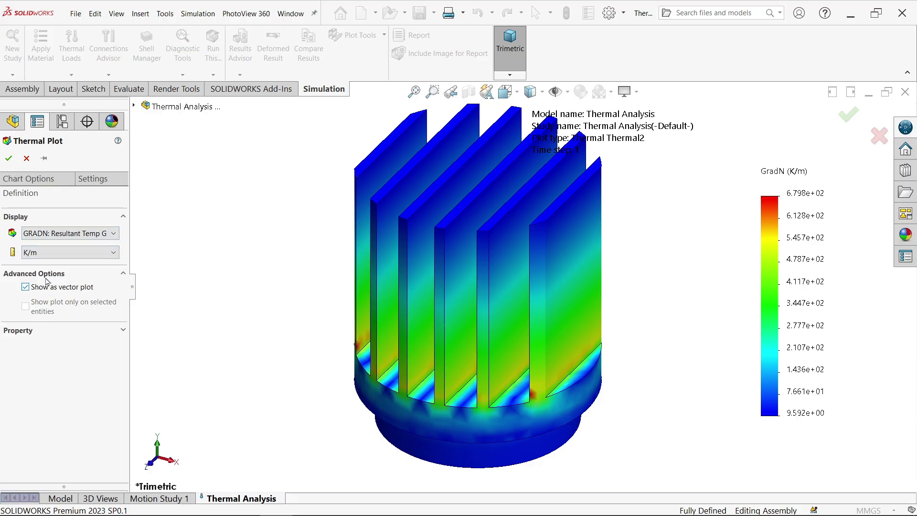
key(Return)
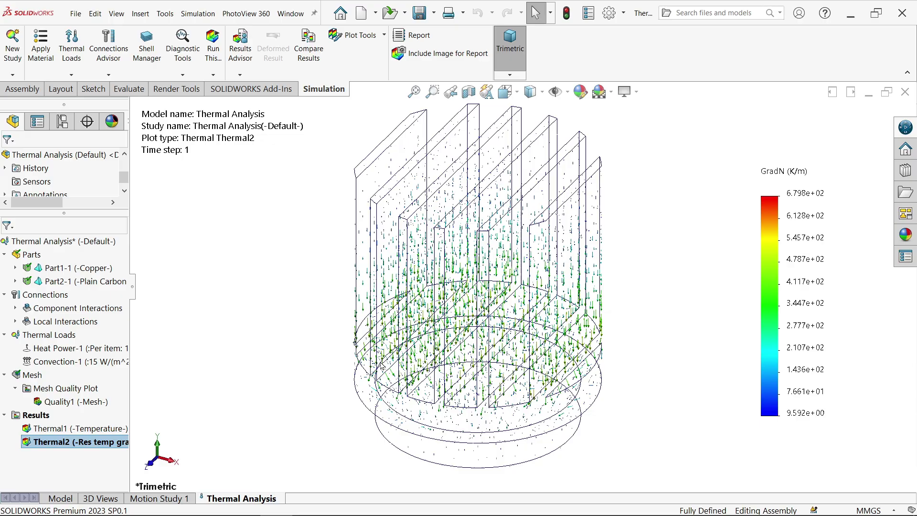
Examine the direction of the temperature gradient vectors in the fins and base, and return to the Trimetric view
scroll(478, 287, down, 4)
middle_drag(477, 287, 549, 313)
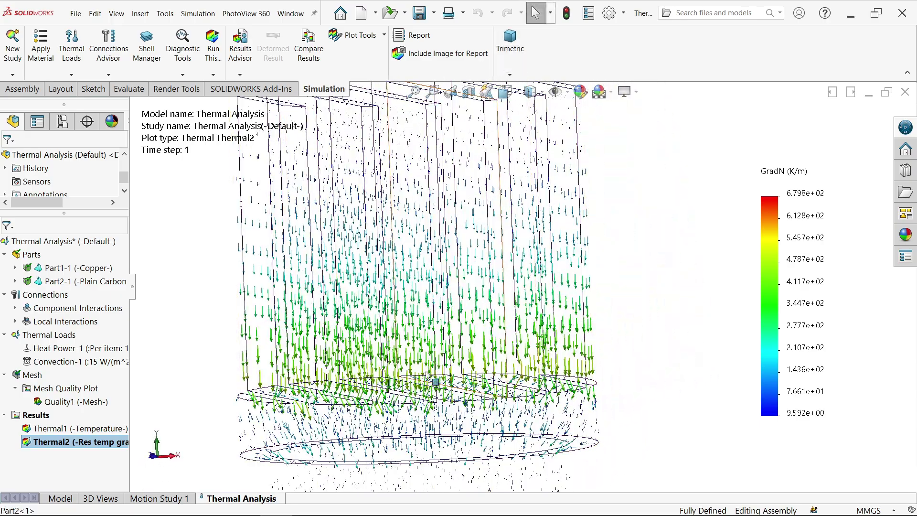
mouse_move(459, 359)
middle_down()
mouse_move(497, 355)
mouse_move(476, 357)
middle_up()
middle_drag(425, 385, 342, 405)
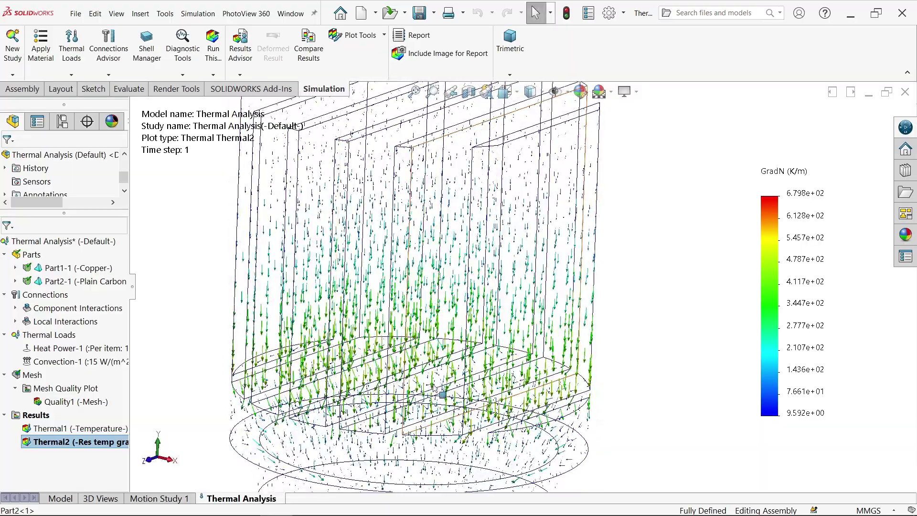
middle_drag(421, 399, 428, 337)
click(510, 44)
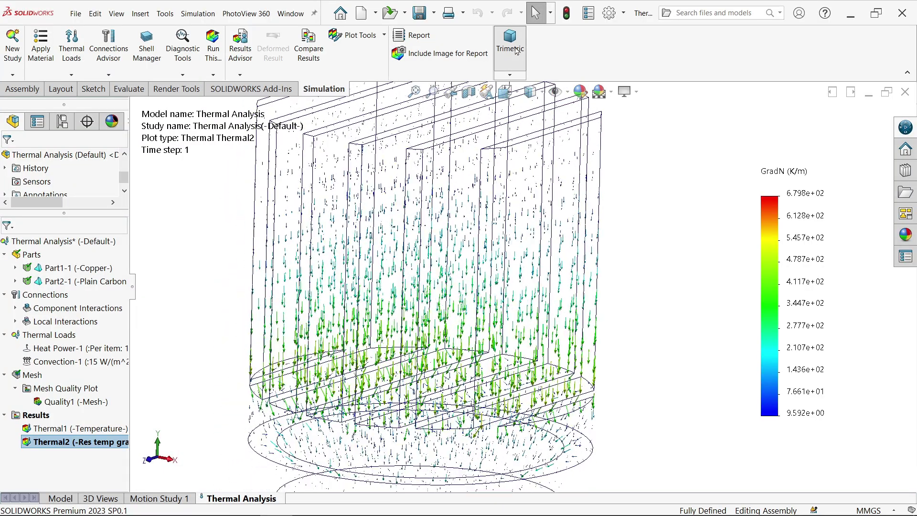
Turn off the vector display in the resultant temperature gradient plot's definition and accept the change
right_click(58, 446)
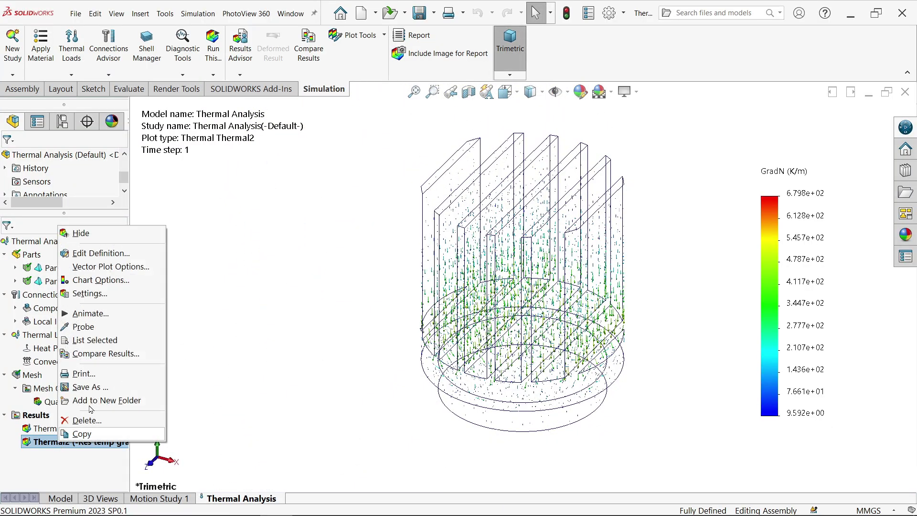
click(112, 258)
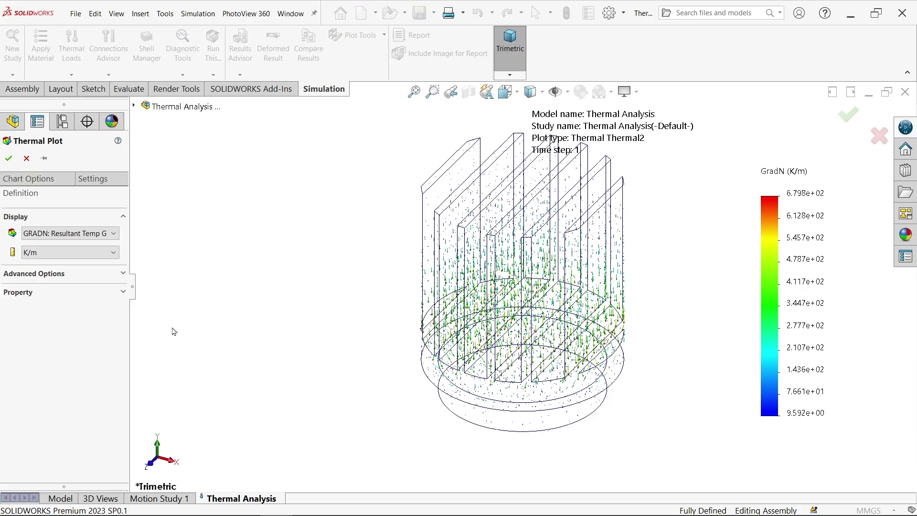
click(50, 276)
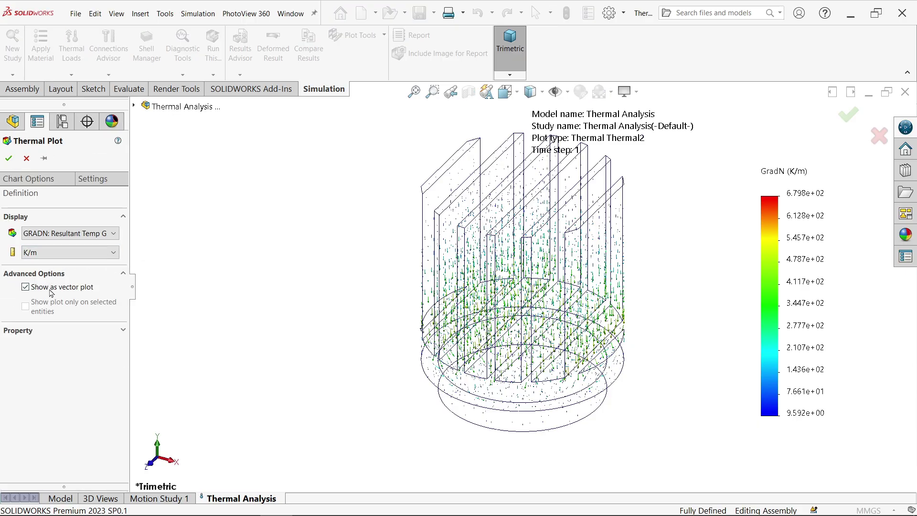
click(51, 289)
click(9, 158)
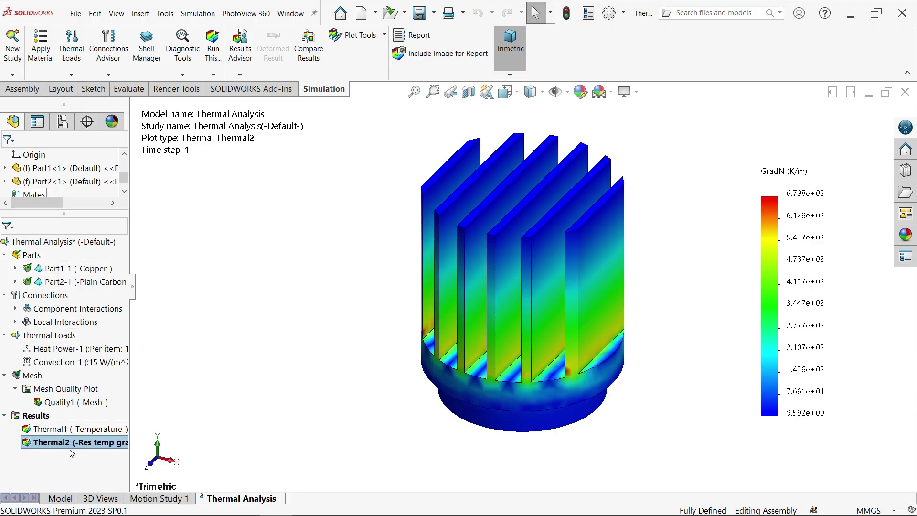
Define another thermal plot in the study's results showing HFLUXN: Resultant heat flux in W/m^2
right_click(36, 419)
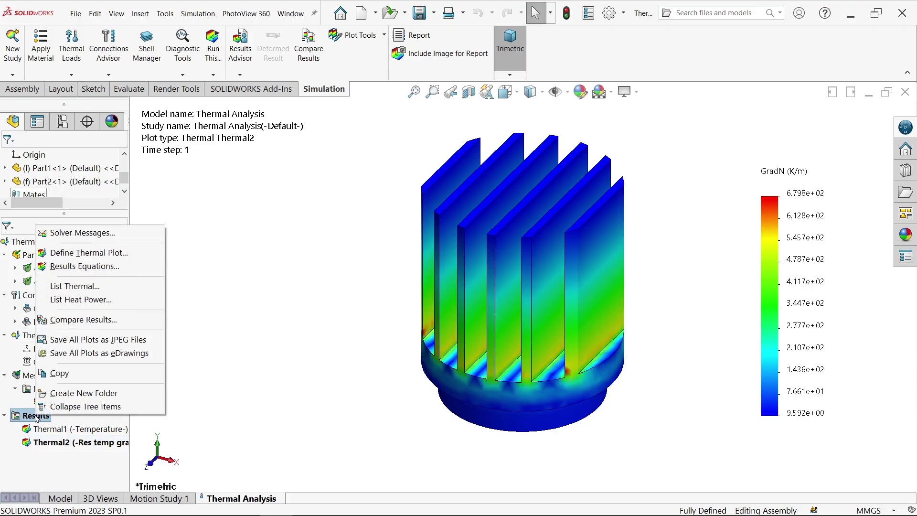
click(106, 255)
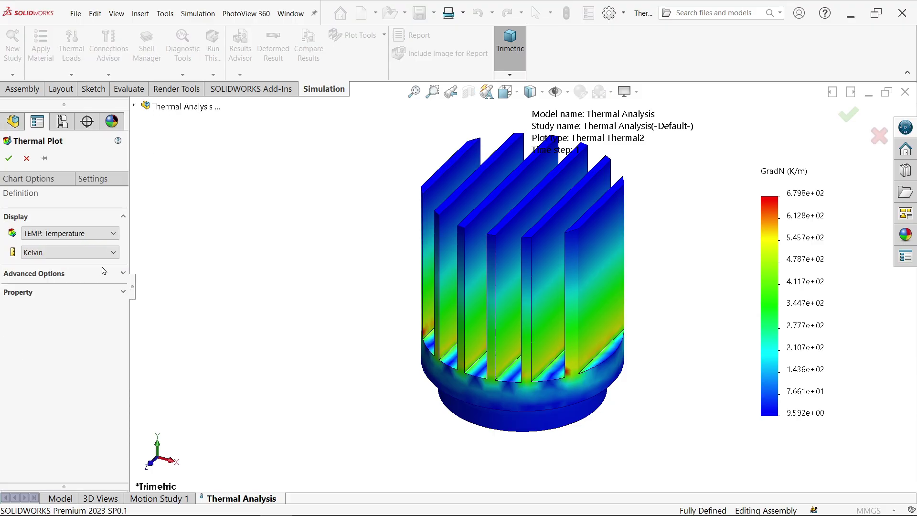
click(91, 234)
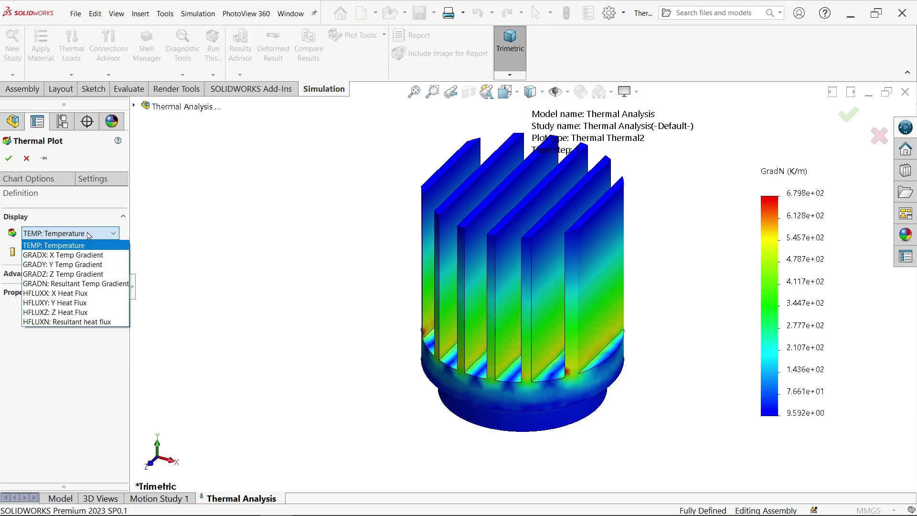
click(86, 315)
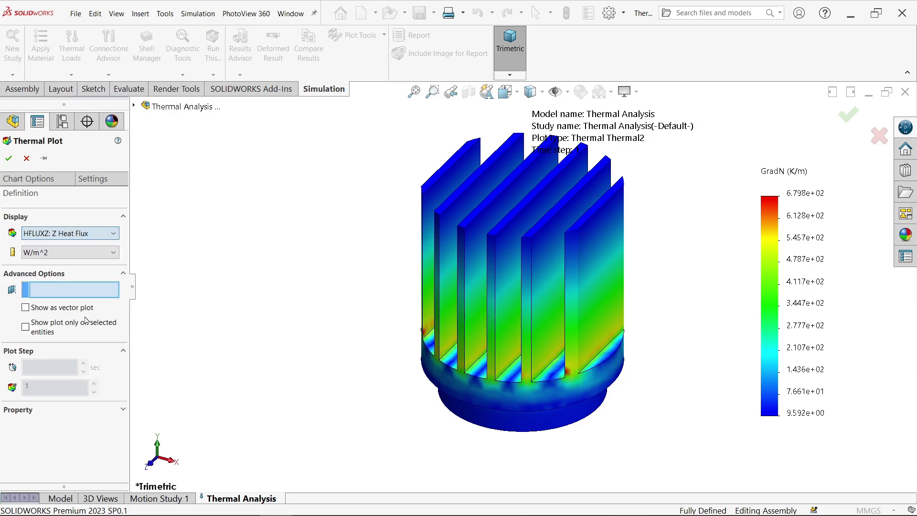
click(71, 233)
click(73, 325)
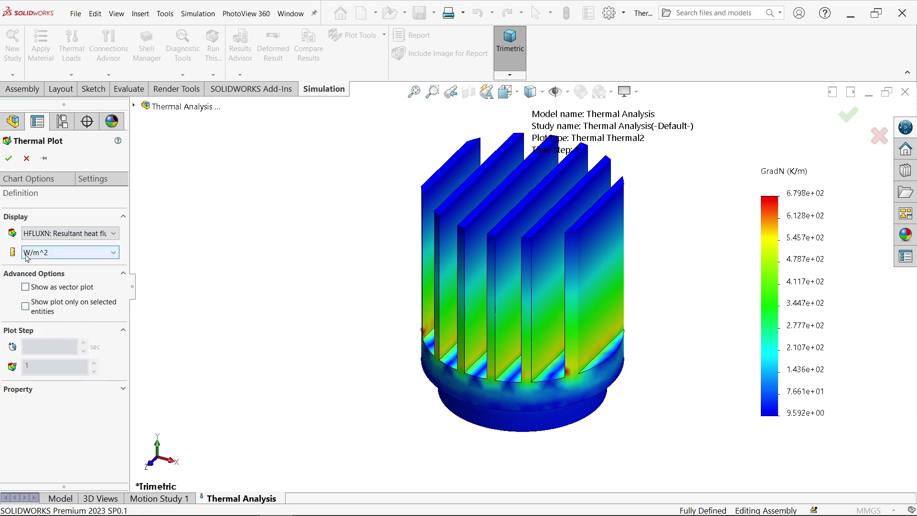
click(8, 158)
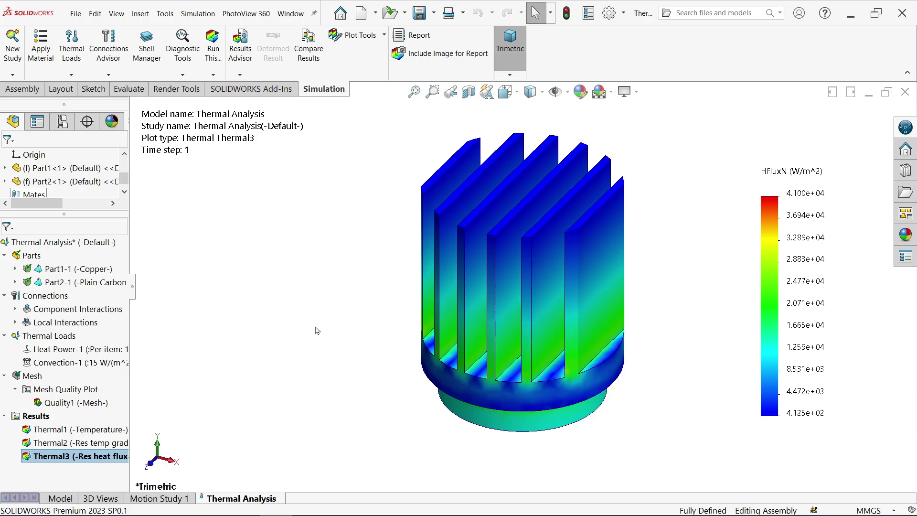
Examine the heat flux around the underside of the base, and set the resultant heat flux plot to show as a vector plot
middle_drag(624, 358, 620, 200)
scroll(527, 322, down, 5)
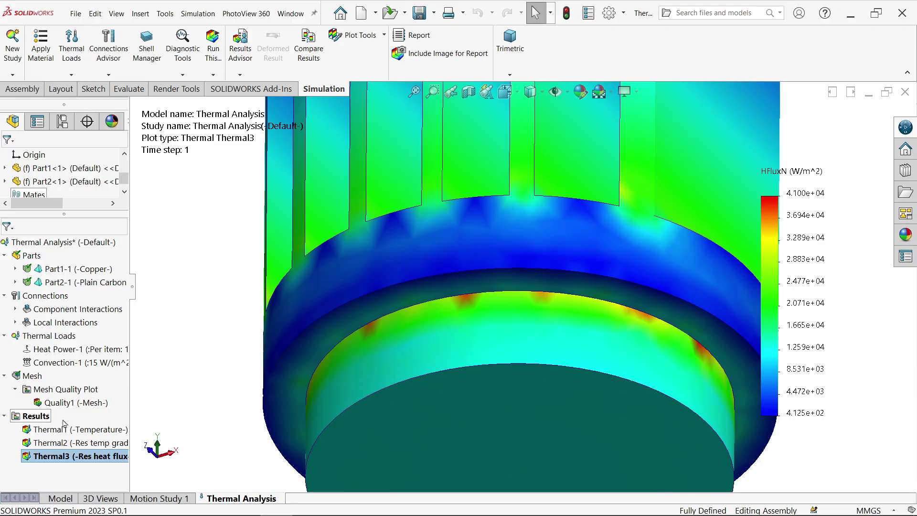
right_click(54, 458)
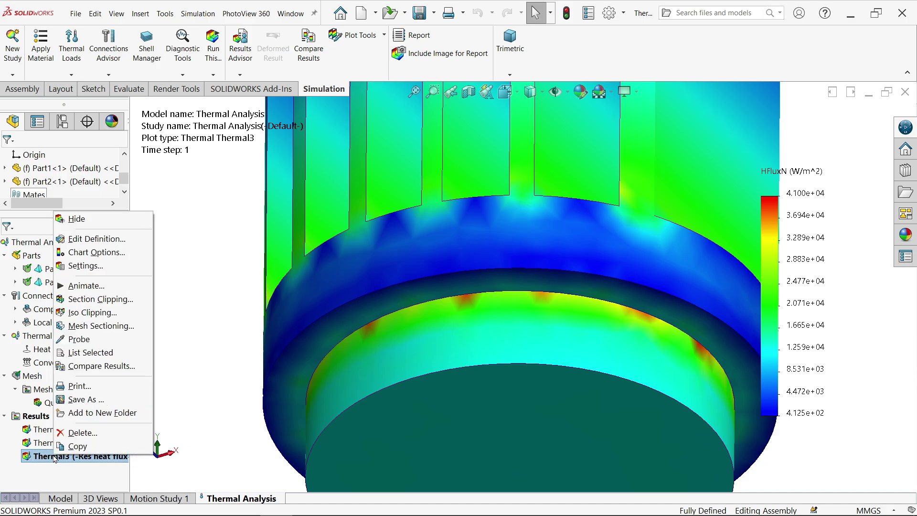
click(110, 243)
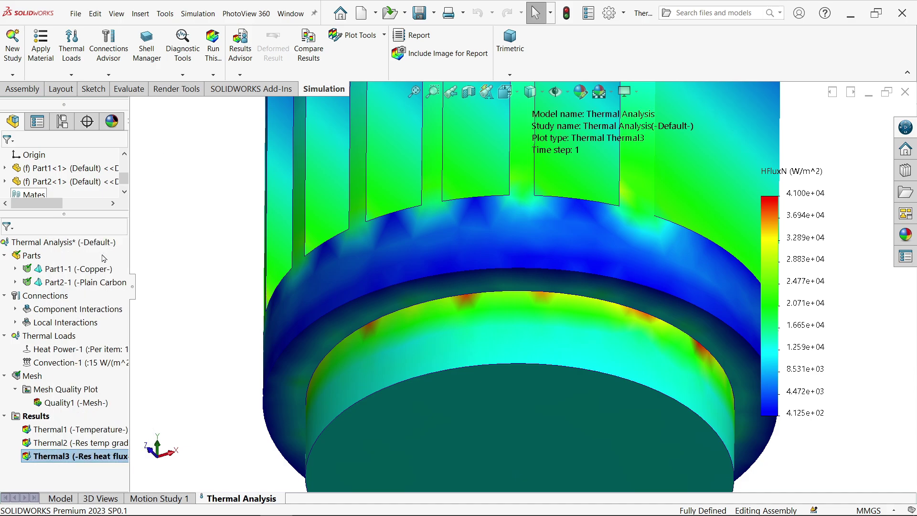
click(39, 276)
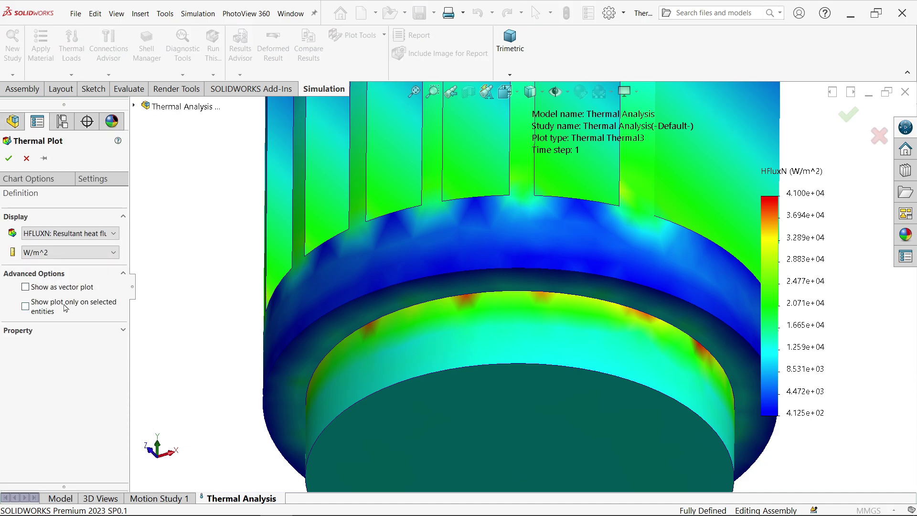
click(67, 289)
click(8, 161)
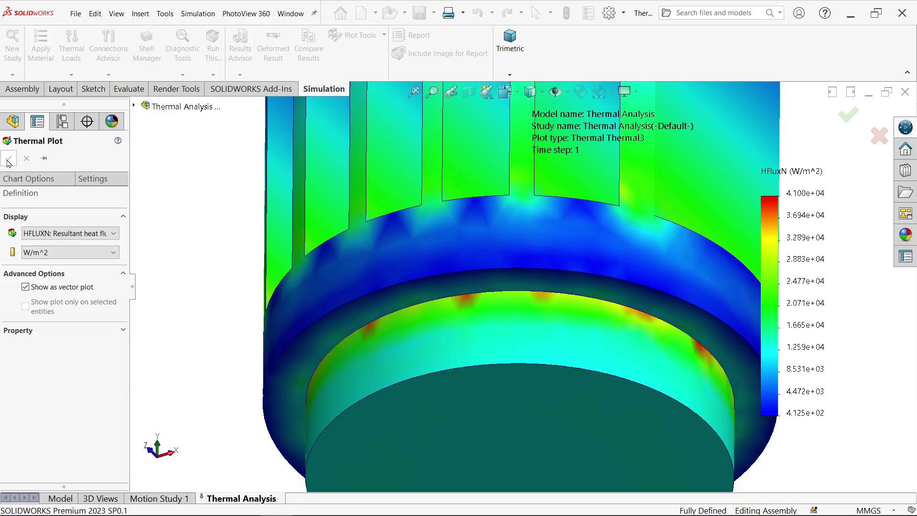
Examine the direction of the heat flux vectors from the copper base up into the fins
middle_drag(618, 300, 642, 369)
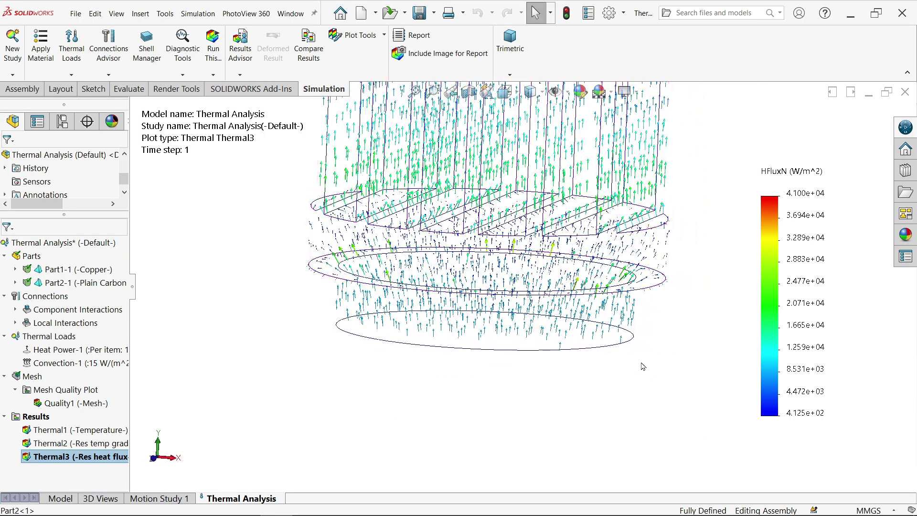
scroll(597, 329, down, 3)
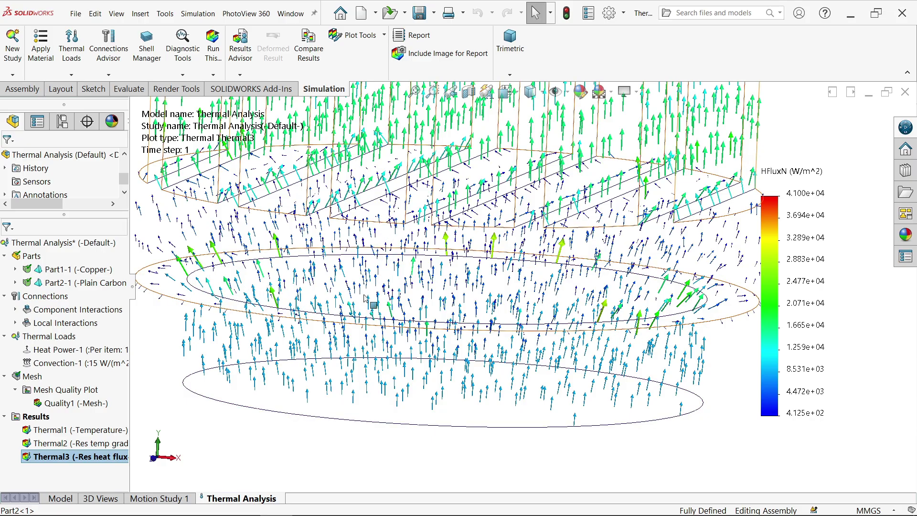
middle_drag(353, 356, 335, 347)
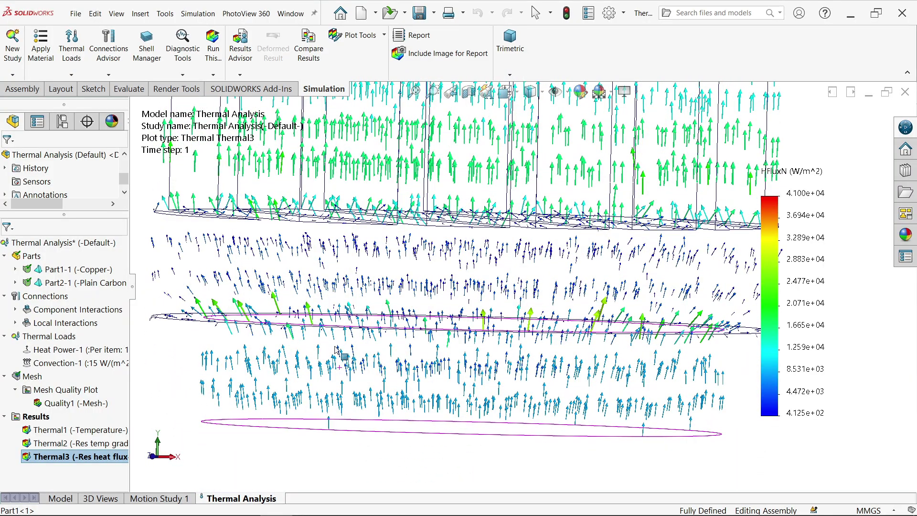
key(Escape)
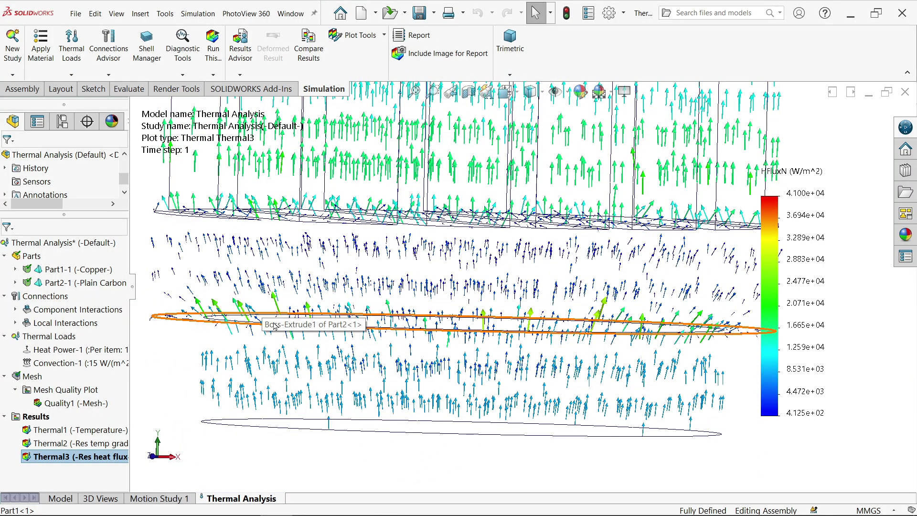
middle_drag(274, 327, 510, 295)
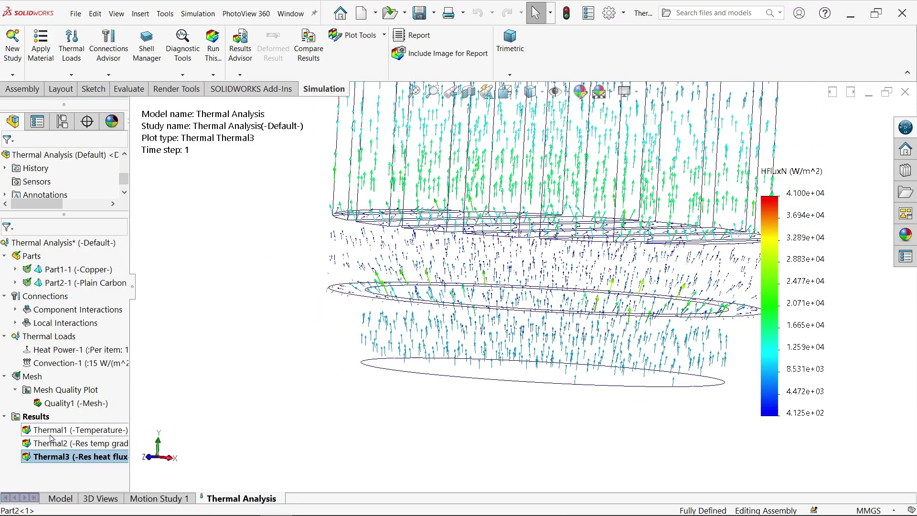
Turn off the vector display in the resultant heat flux plot's definition and accept the change
right_click(43, 458)
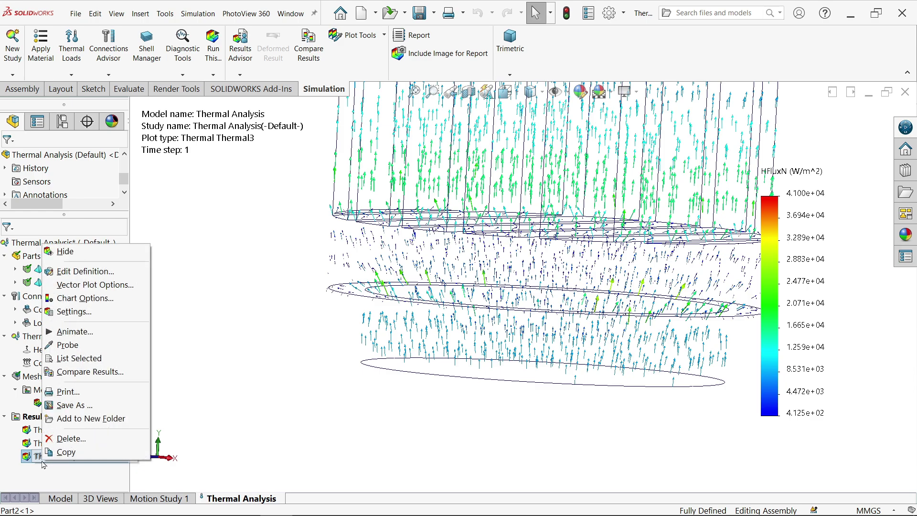
click(75, 271)
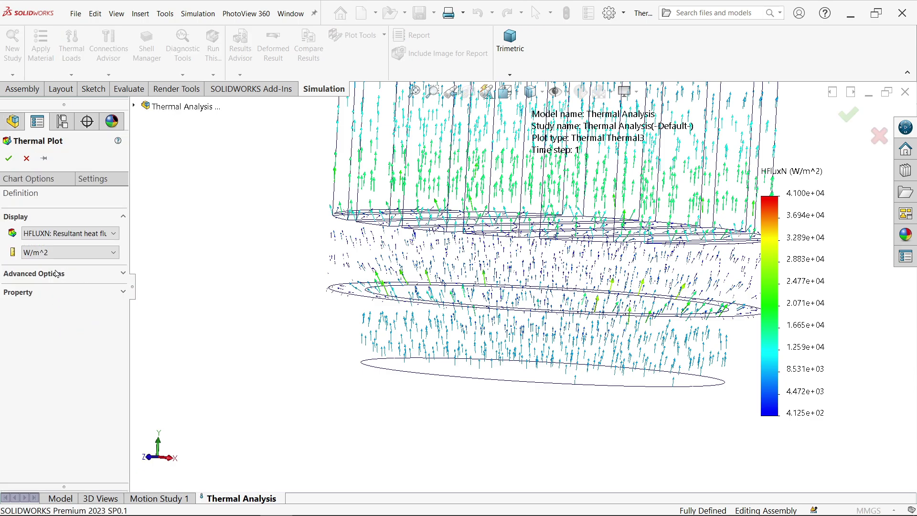
click(57, 273)
click(49, 287)
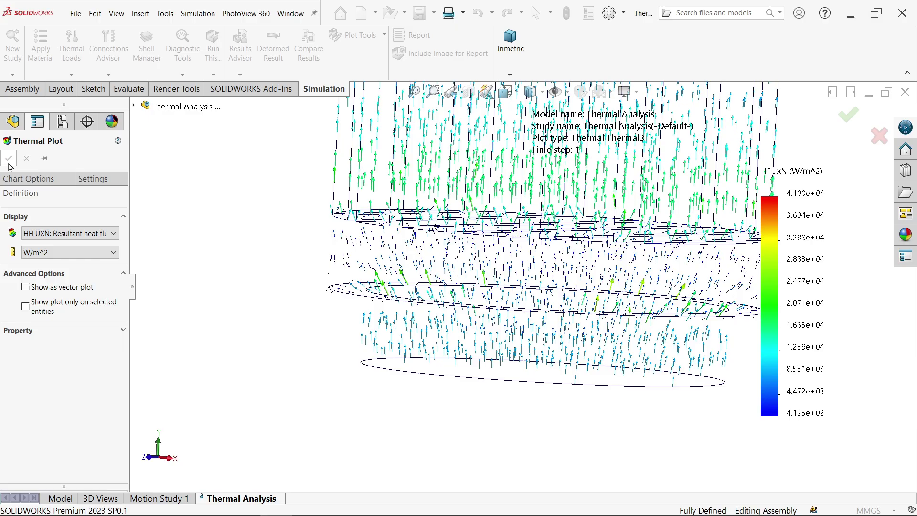
click(9, 158)
Show the heat flux plot in the Trimetric view and move its color legend closer to the heat sink
click(511, 54)
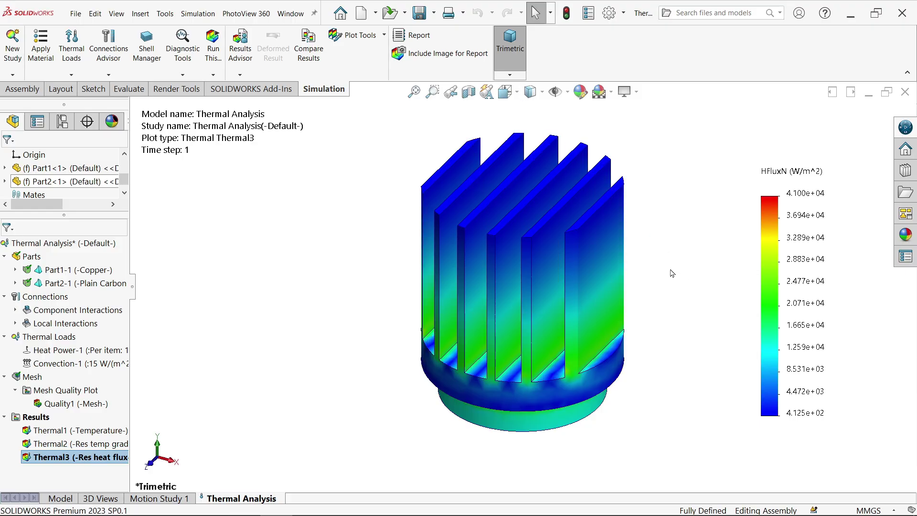
scroll(663, 266, up, 1)
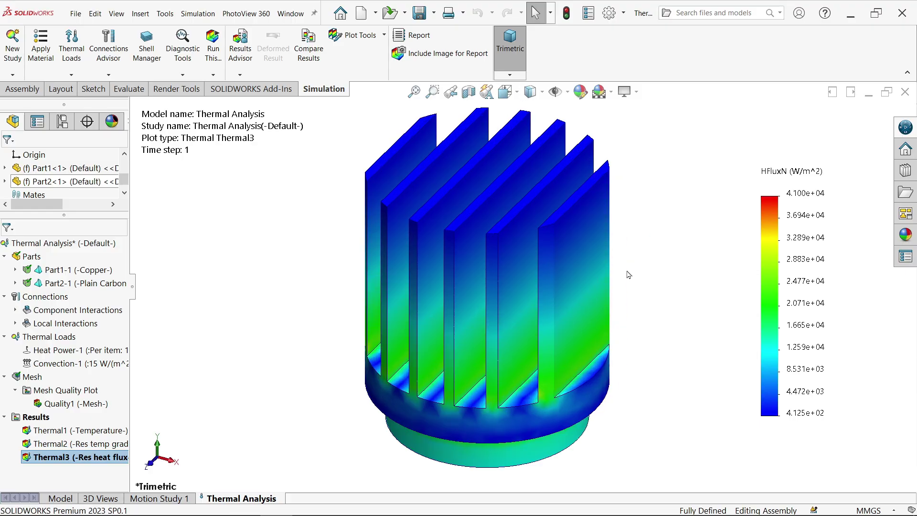
scroll(621, 282, down, 1)
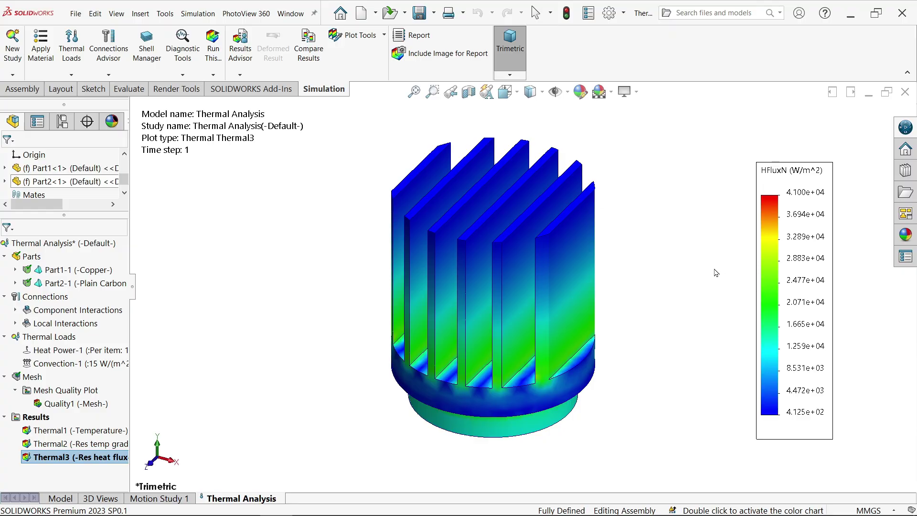
drag(802, 294, 715, 273)
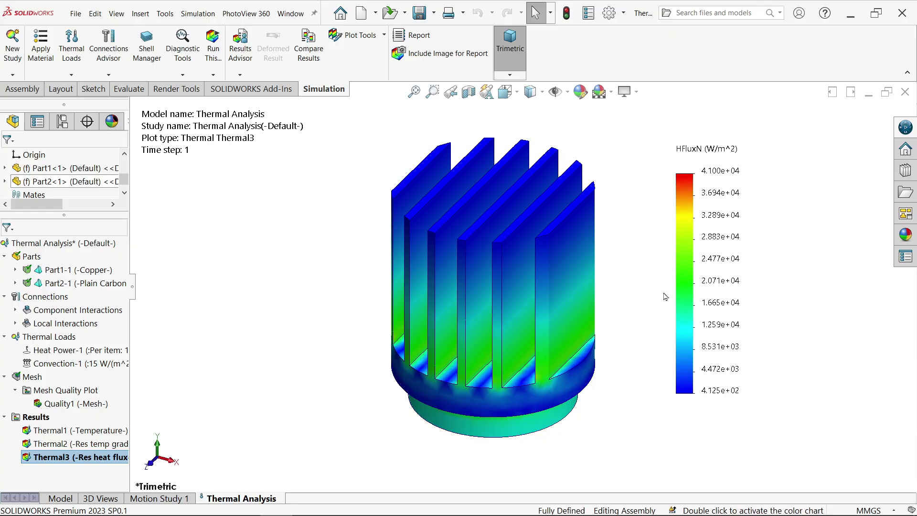